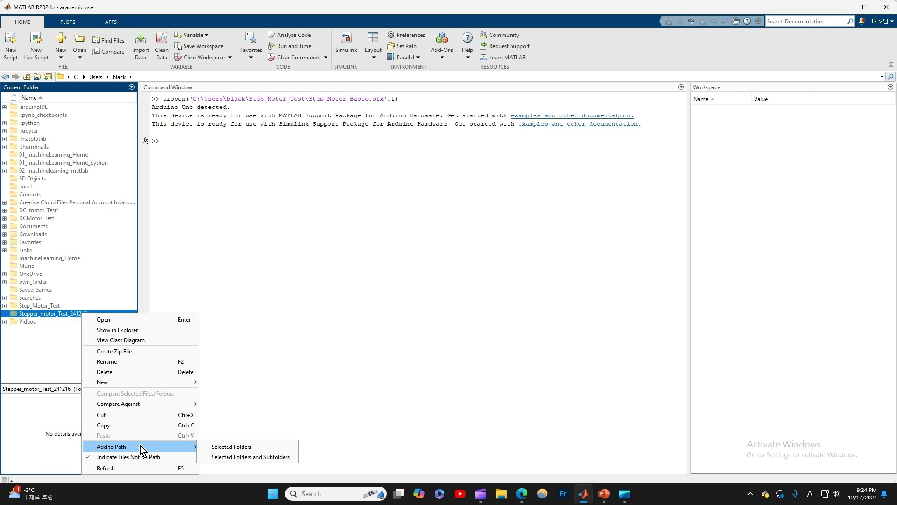
Add the Stepper_motor_Test_241216 folder and its subfolders to the path, and make it the current folder.
click(245, 457)
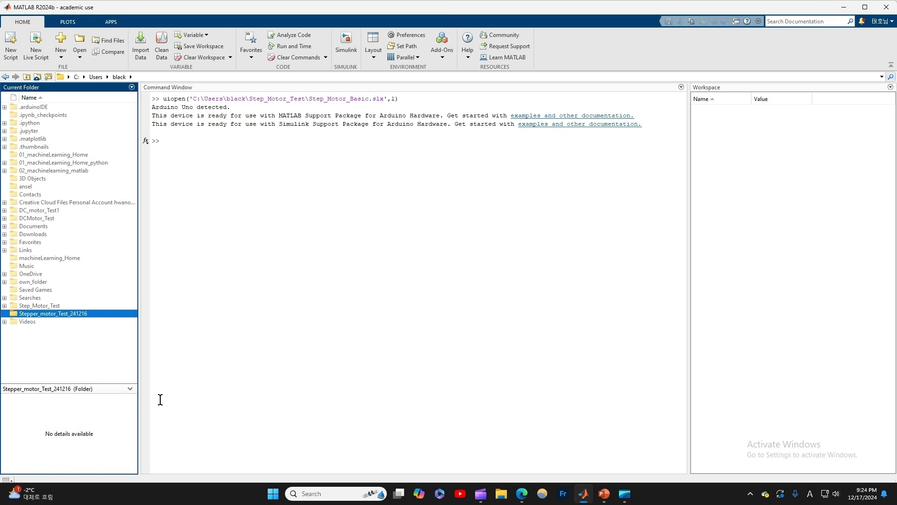
double_click(71, 316)
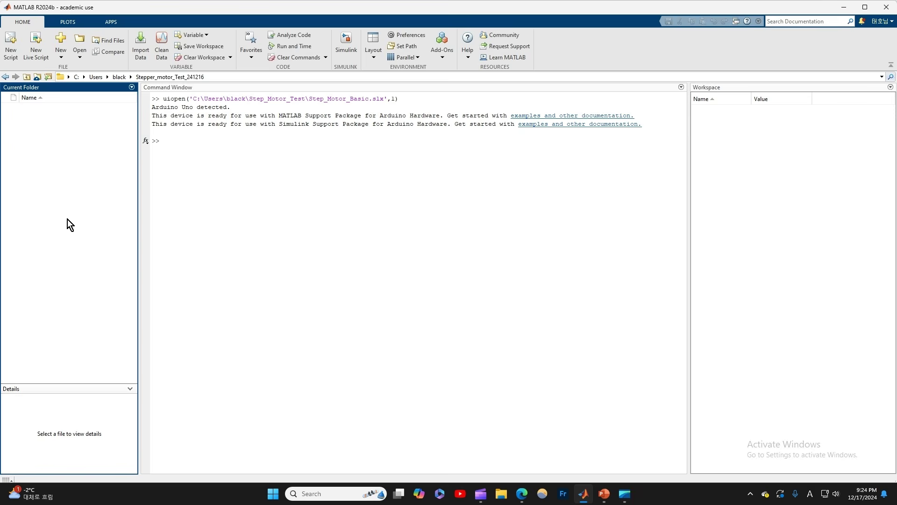
Create a blank Simulink model and save it as Test1 in the Stepper_motor_Test_241216 folder.
click(61, 56)
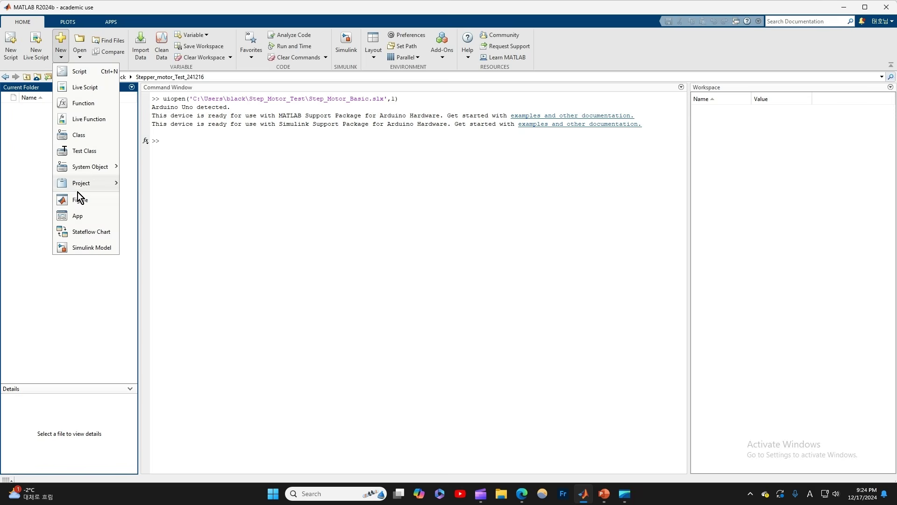
click(93, 248)
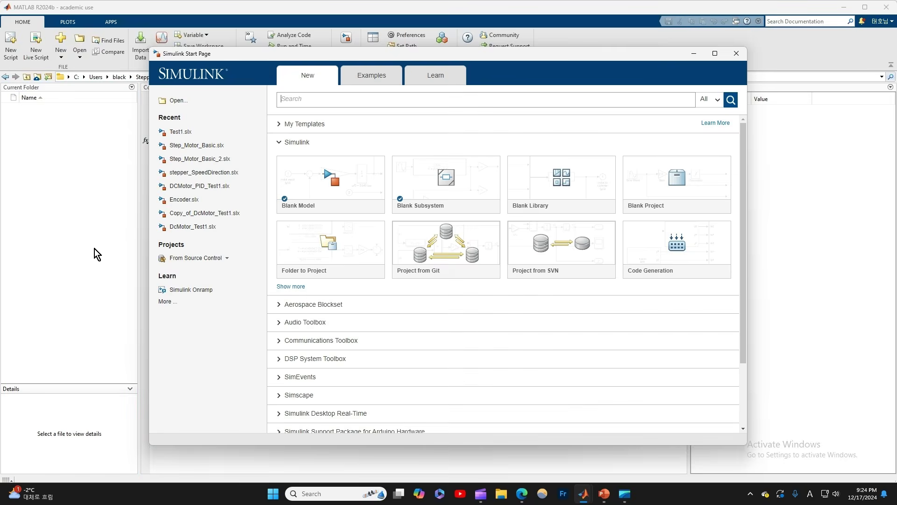
click(328, 177)
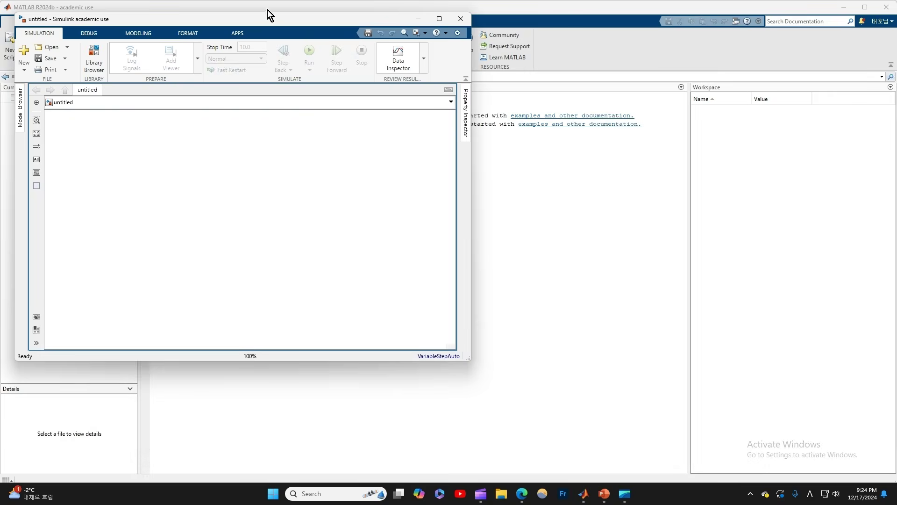
click(136, 77)
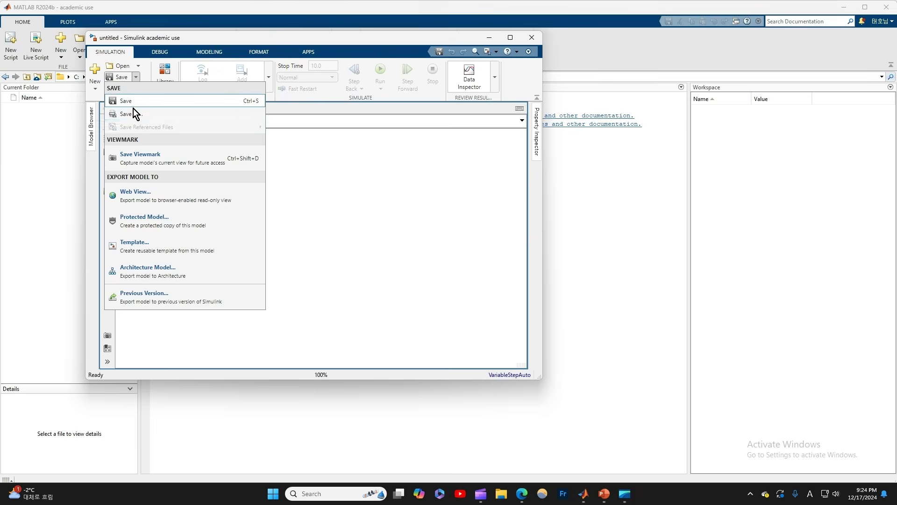
click(136, 115)
text(Tes)
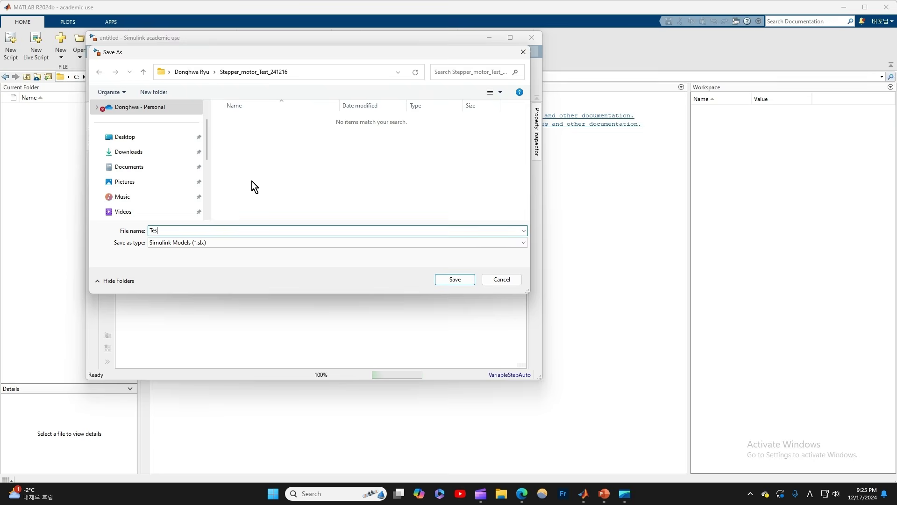
text(t1)
key(Return)
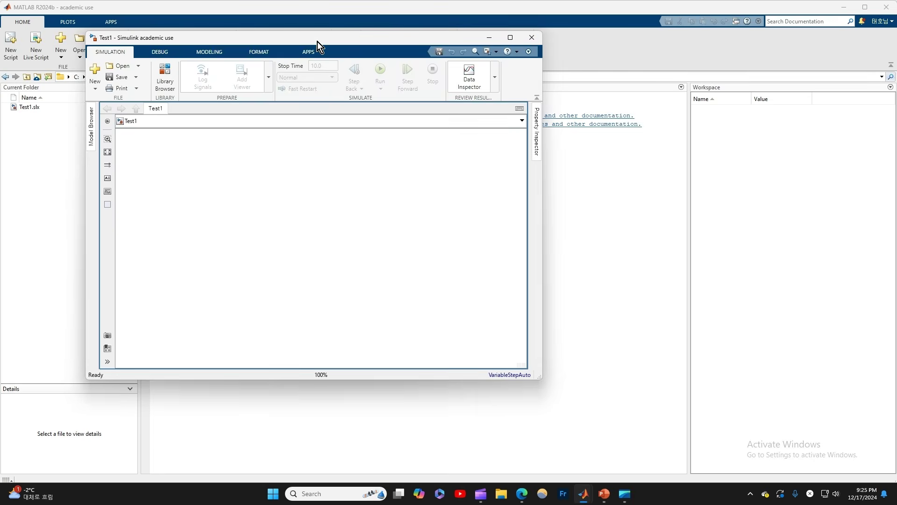
Maximize the model window and set up the model to run on an Arduino Uno hardware board.
double_click(327, 40)
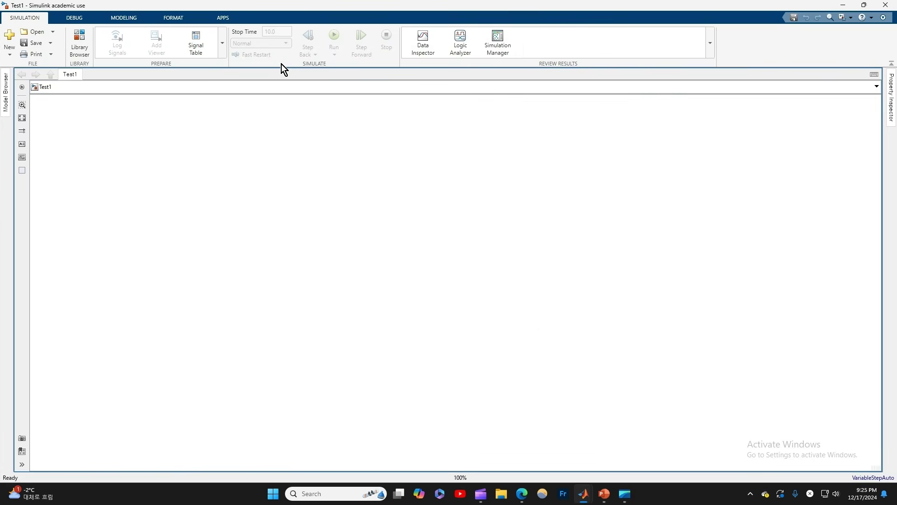
click(231, 20)
click(670, 43)
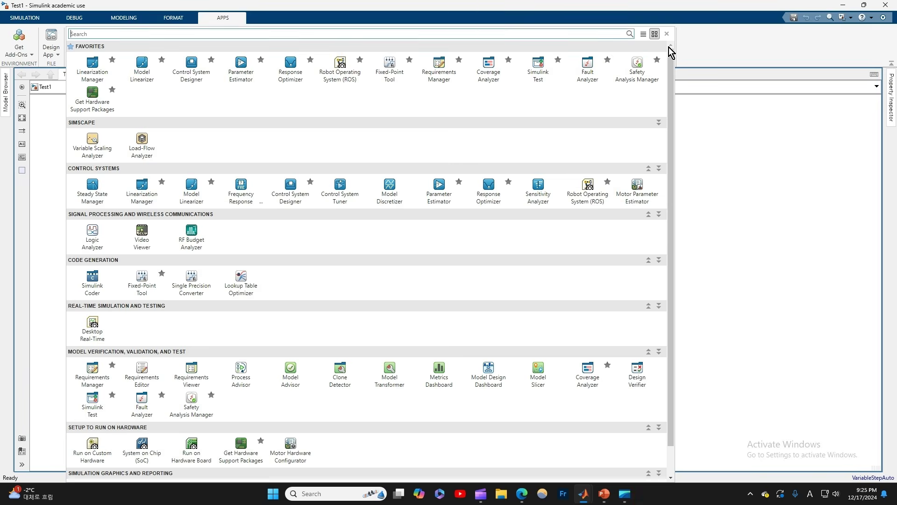
scroll(315, 226, down, 1)
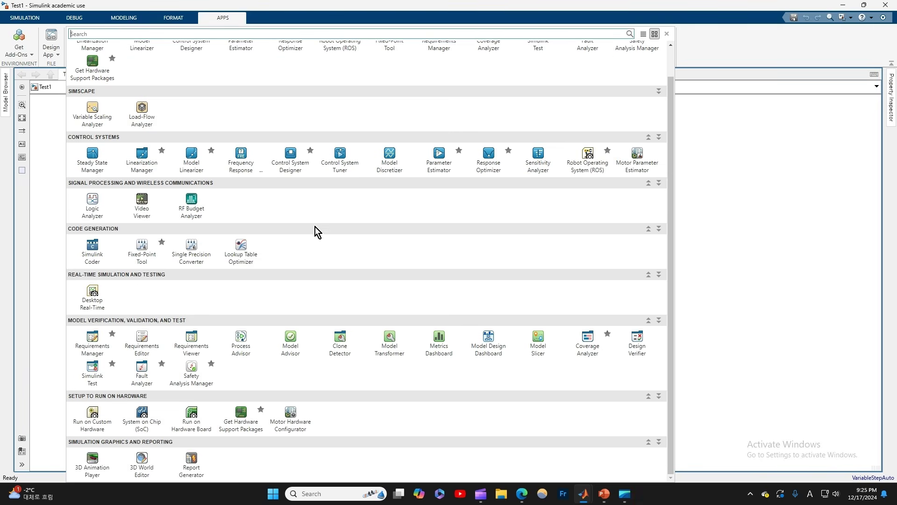
click(196, 422)
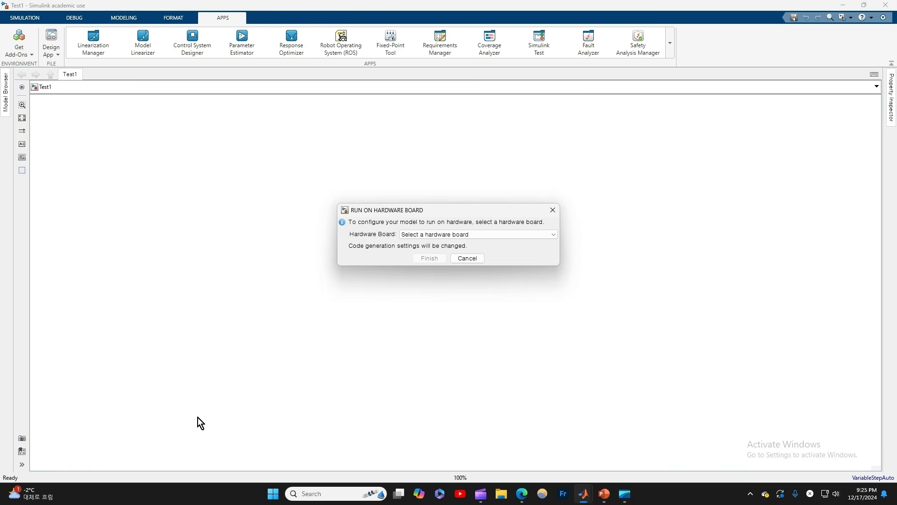
click(433, 235)
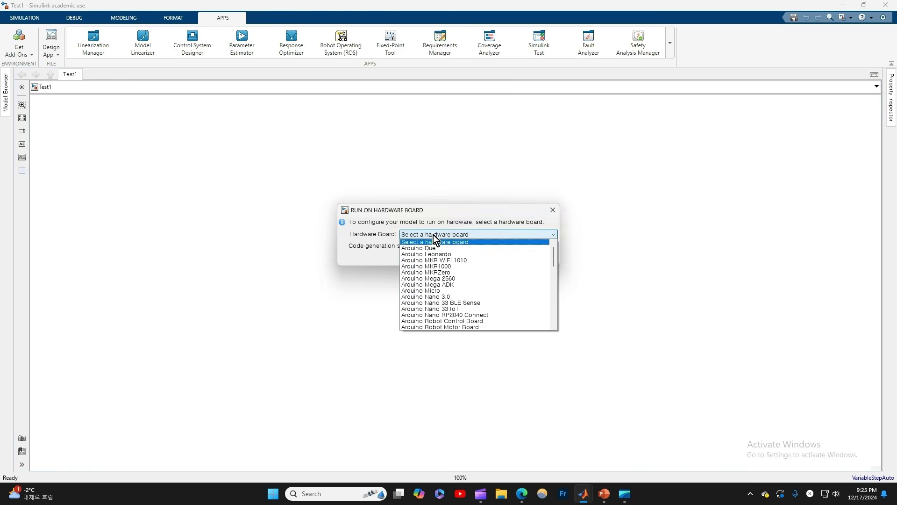
scroll(458, 255, down, 4)
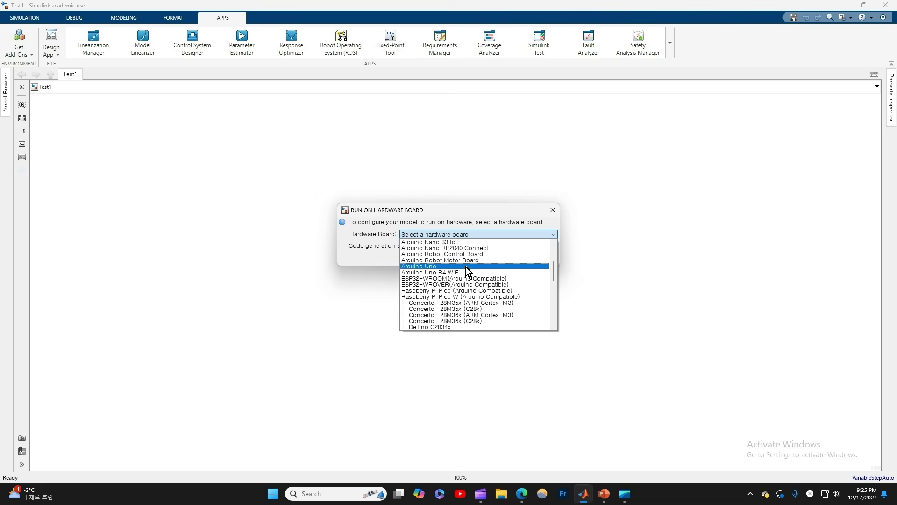
click(466, 267)
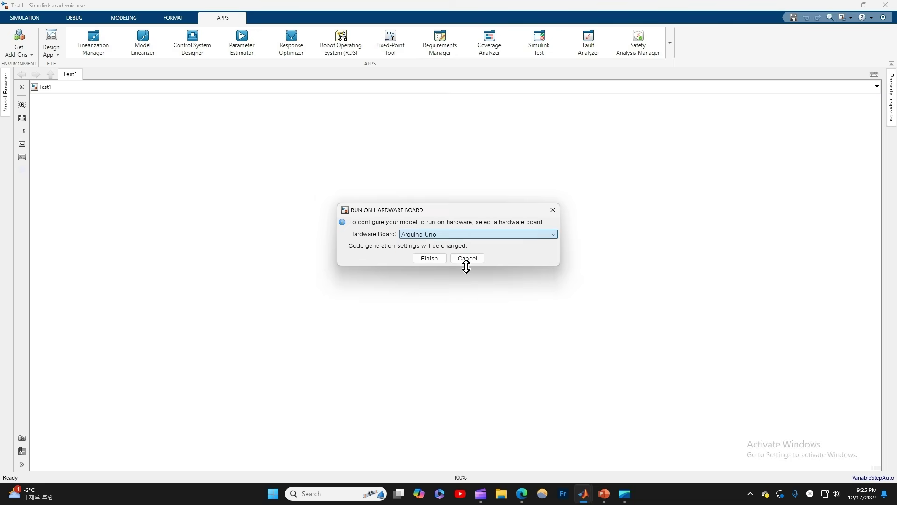
click(438, 259)
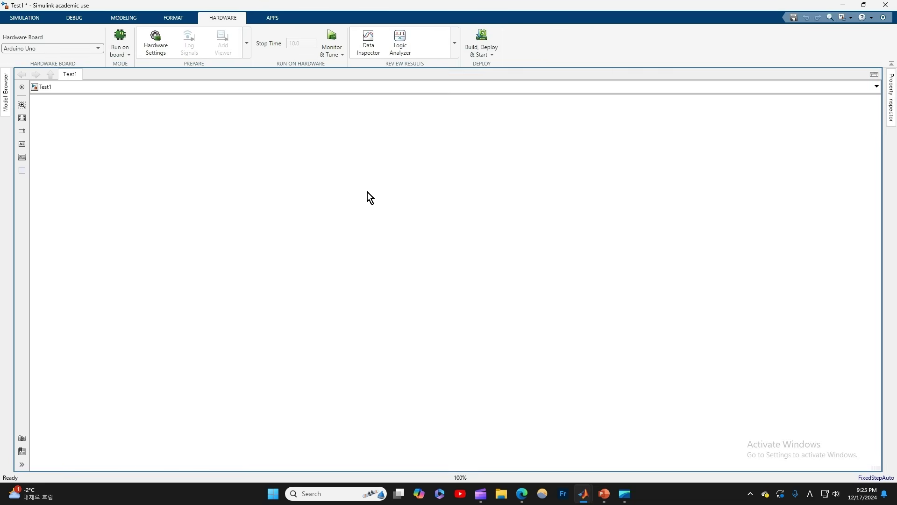
Configure the solver as discrete (no continuous states) with a fixed-step size of 0.01 and a stop time of inf, and apply.
click(161, 41)
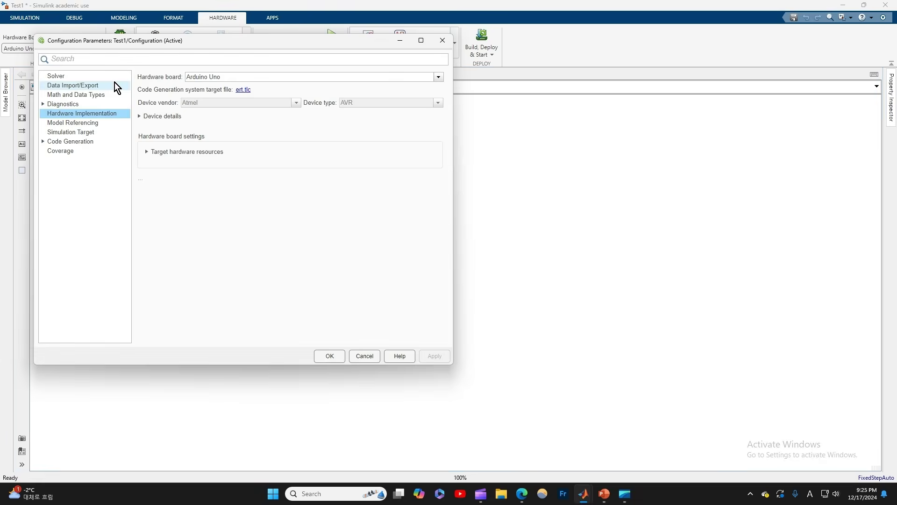
click(107, 78)
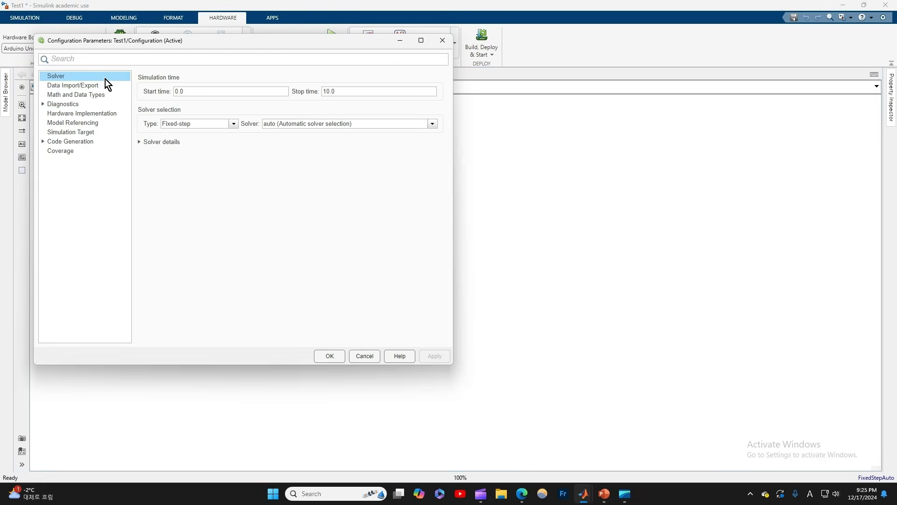
click(298, 125)
click(290, 140)
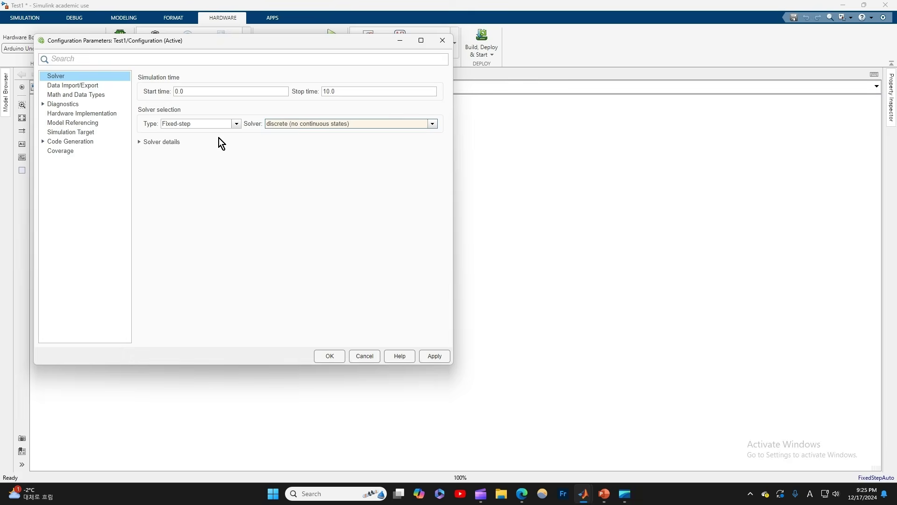
click(140, 142)
double_click(316, 161)
text(0.01)
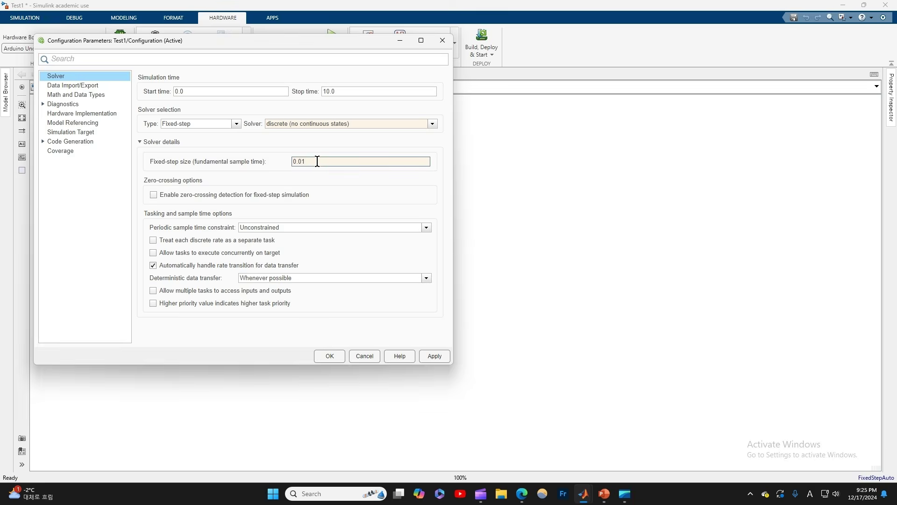
double_click(341, 90)
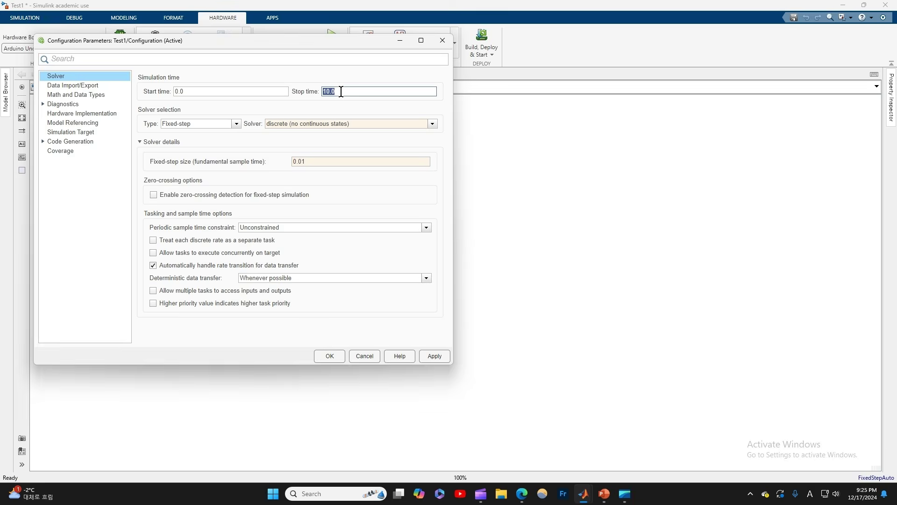
key(BackSpace)
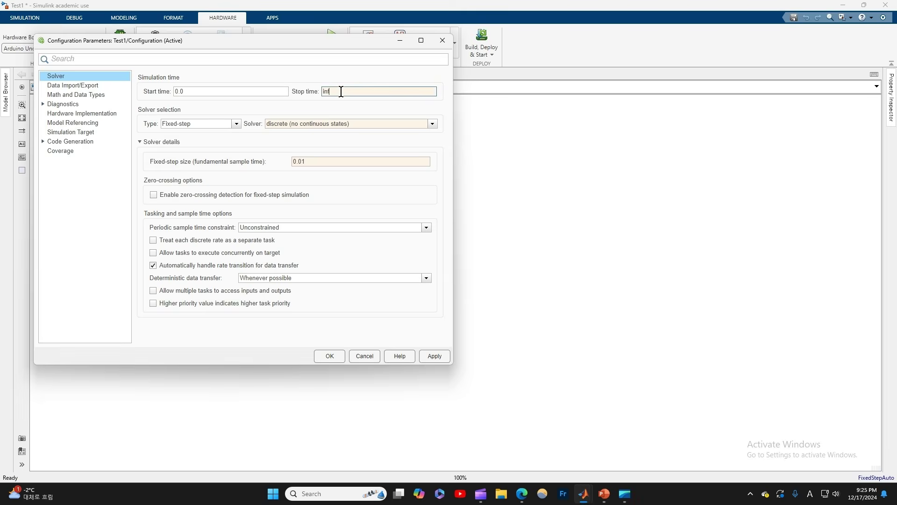
click(435, 351)
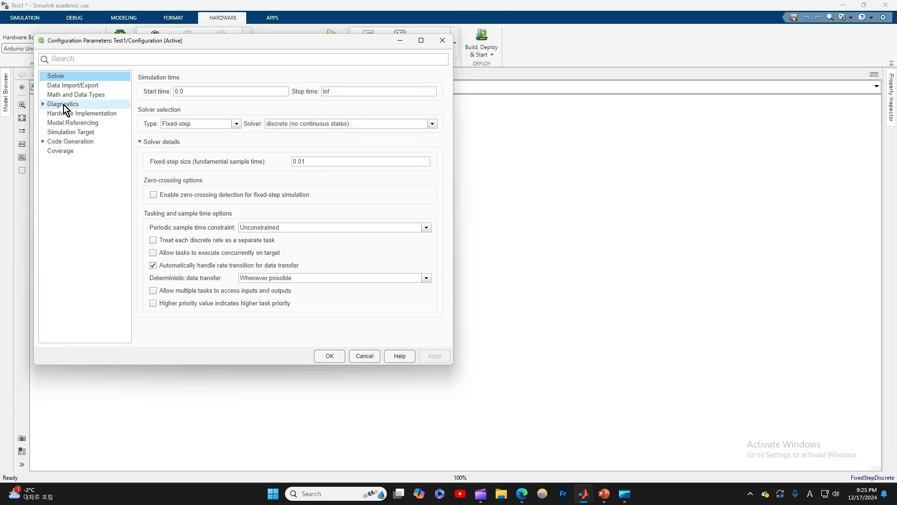
Set the code generation build configuration to Faster Runs and accept the configuration parameters.
click(85, 140)
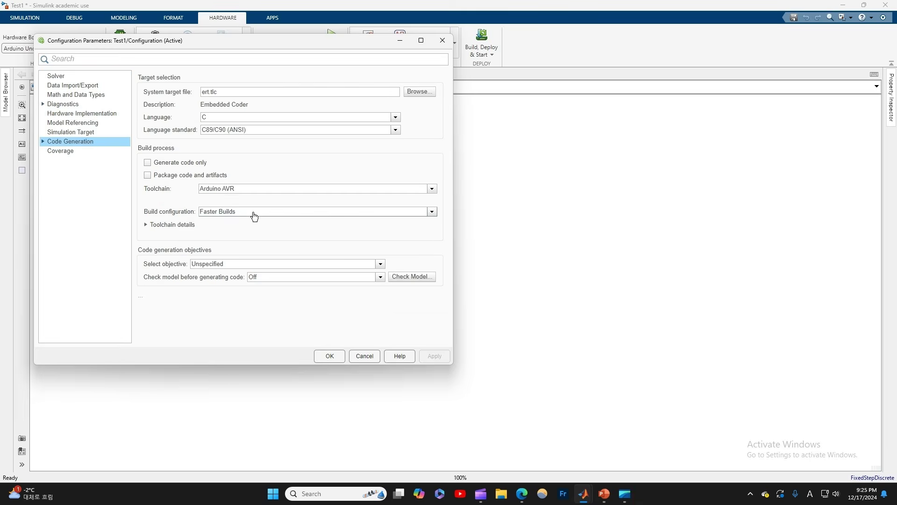
click(236, 216)
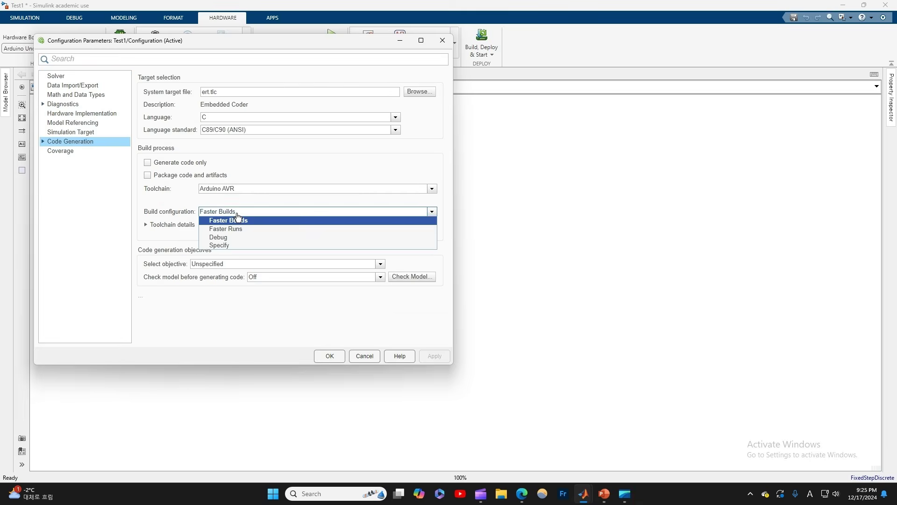
click(241, 231)
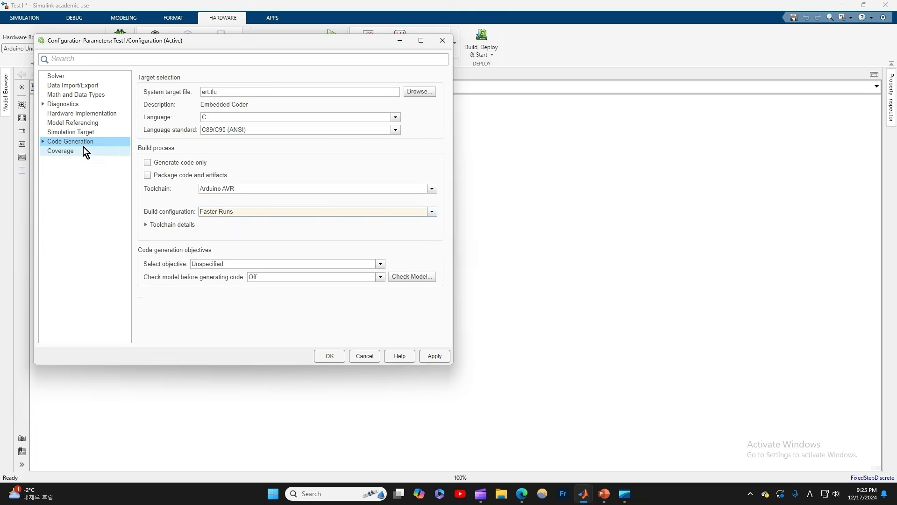
click(441, 357)
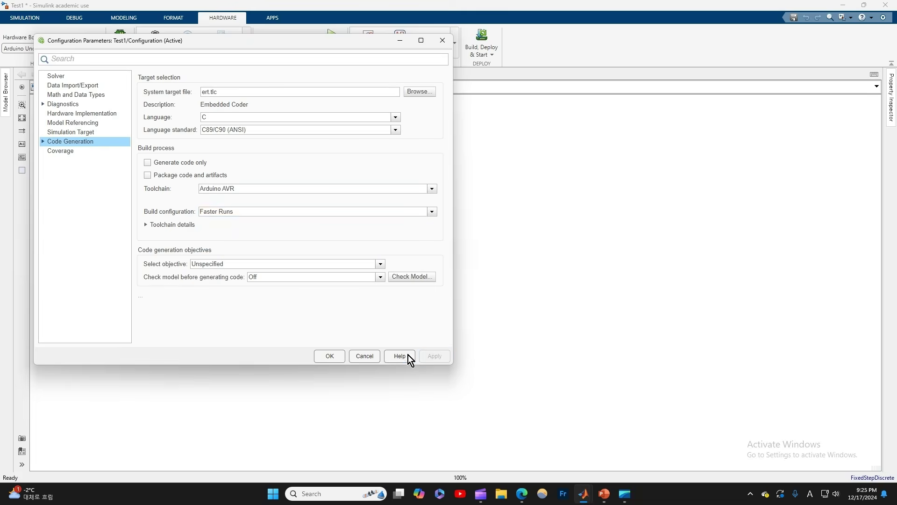
click(329, 356)
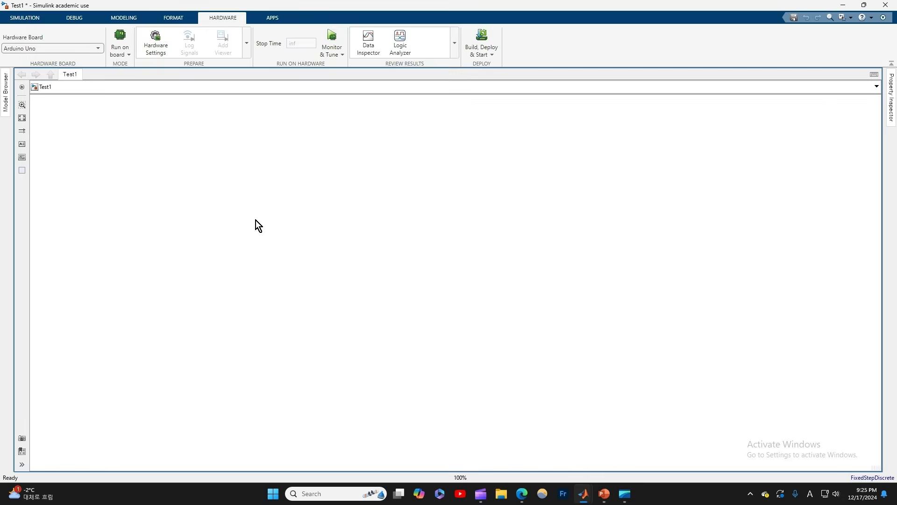
Insert a Multiport Switch block in the middle of the empty canvas and stretch it into a tall, narrow block.
double_click(312, 192)
text(multi)
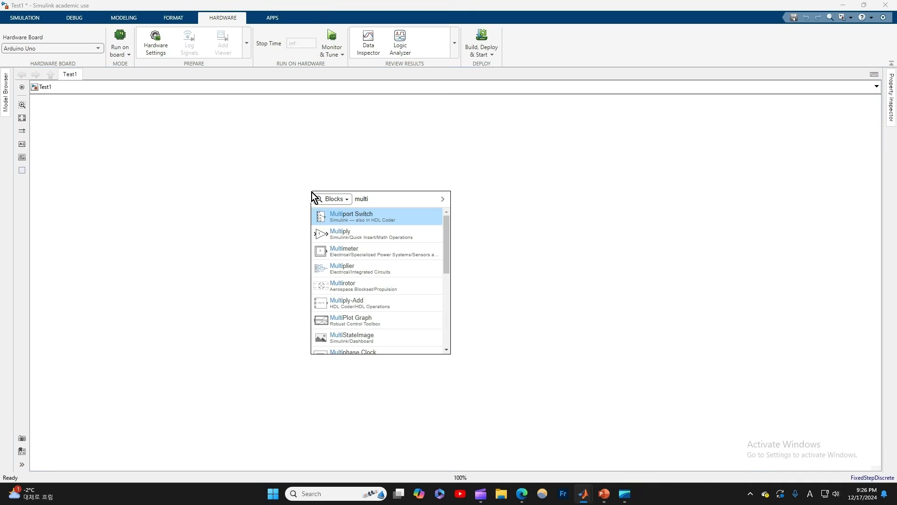
click(344, 220)
drag(320, 204, 347, 309)
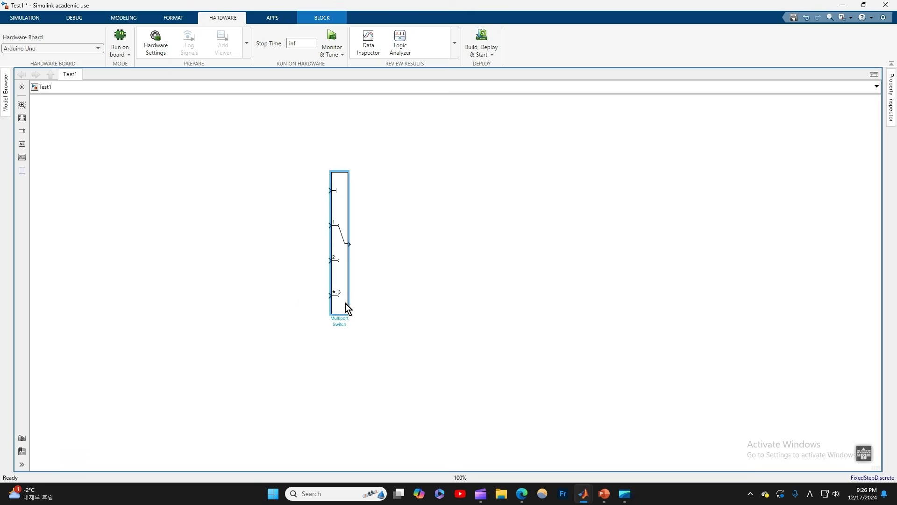
Set the Multiport Switch's number of data ports to 4.
double_click(341, 295)
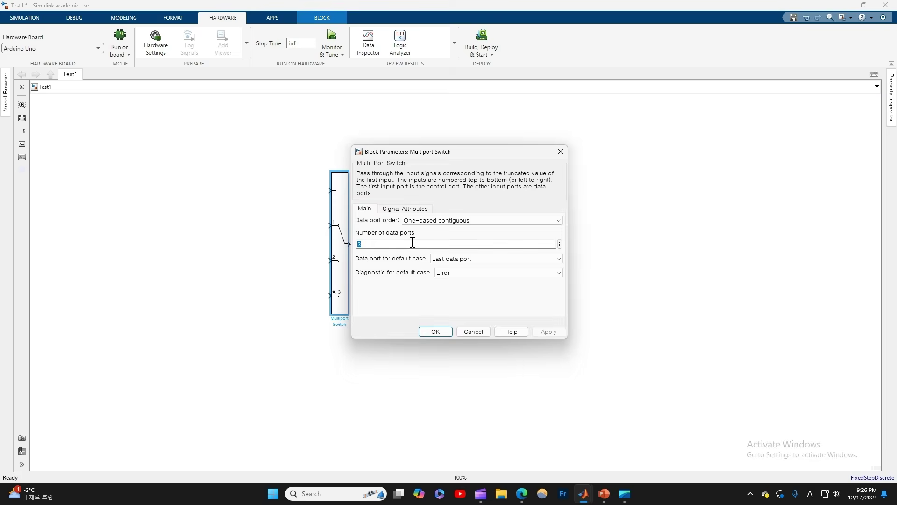
text(4)
key(Return)
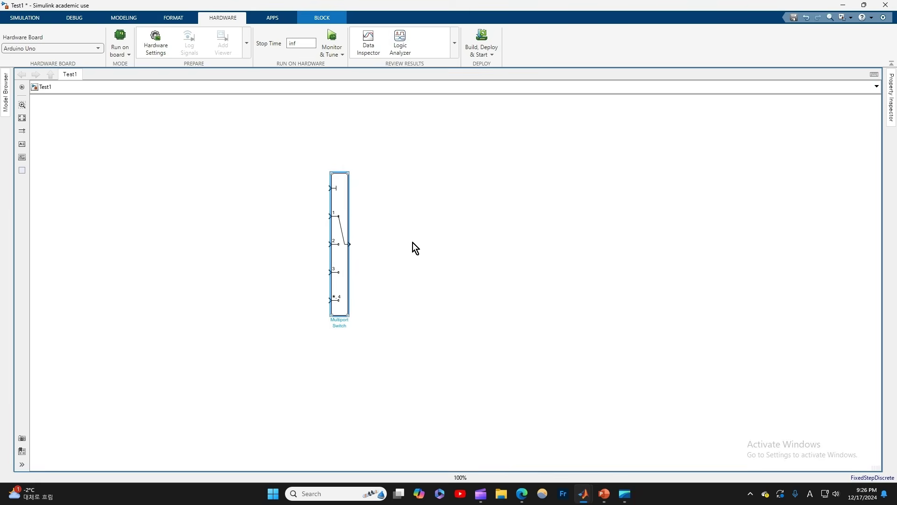
click(374, 254)
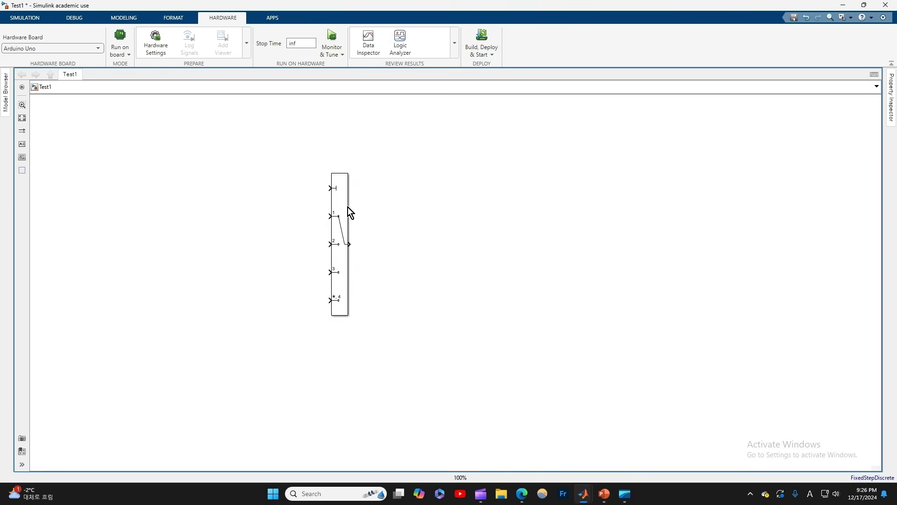
Add a Constant block beside the Multiport Switch, widen it, and connect it to the switch's control input.
double_click(250, 171)
text(const)
key(Return)
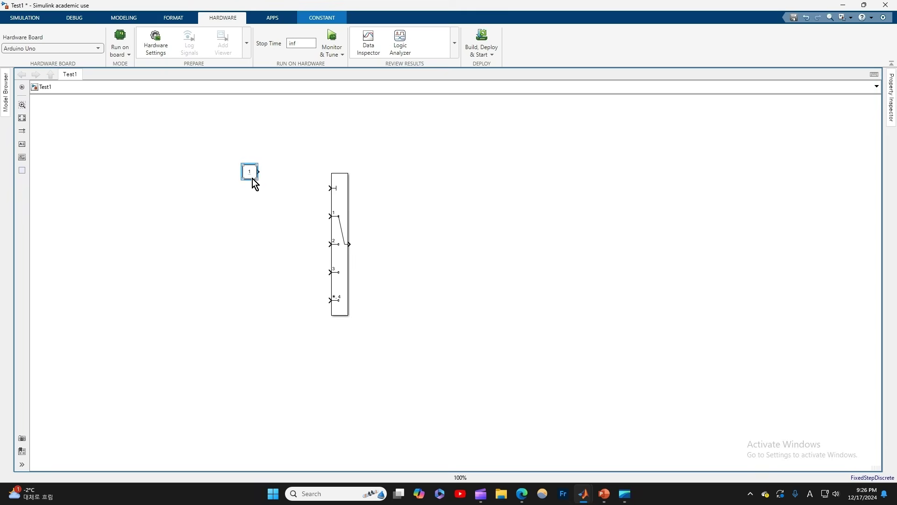
drag(256, 179, 291, 186)
click(311, 188)
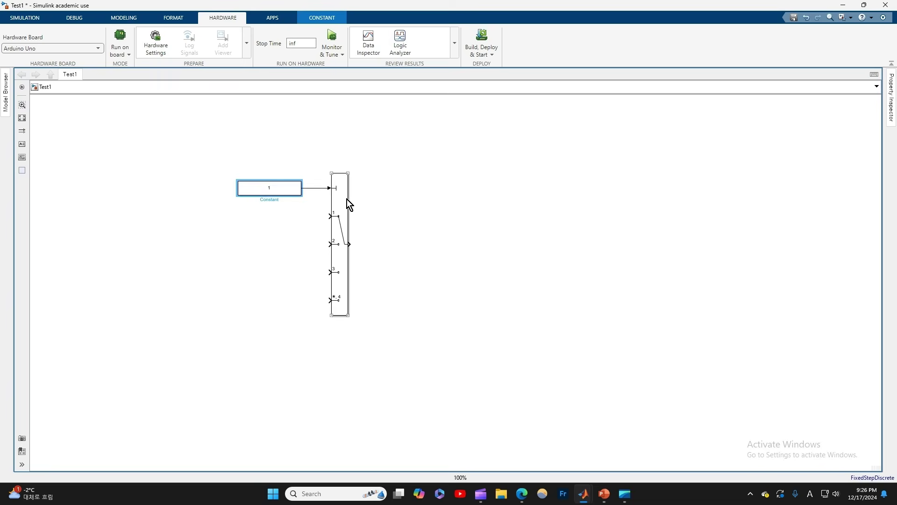
Move the second Full Step table up closer beneath the first one, beside the Multiport Switch.
click(377, 194)
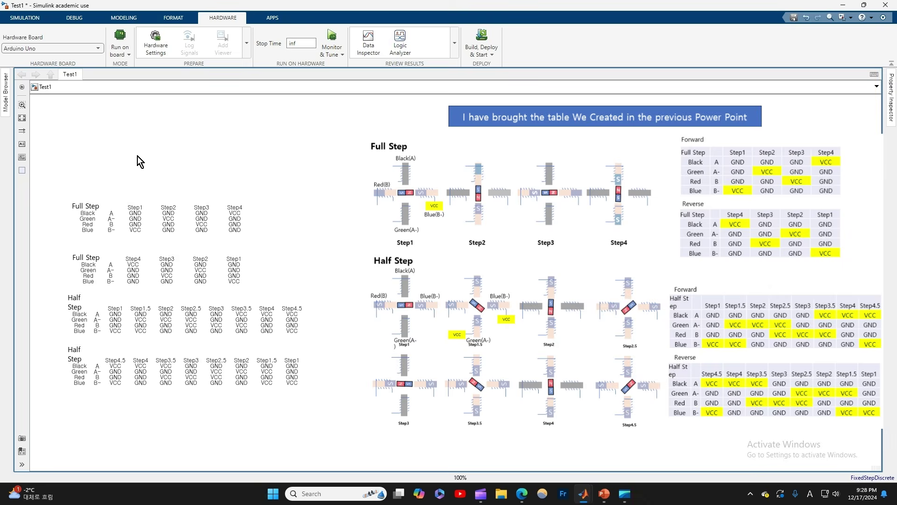
click(187, 217)
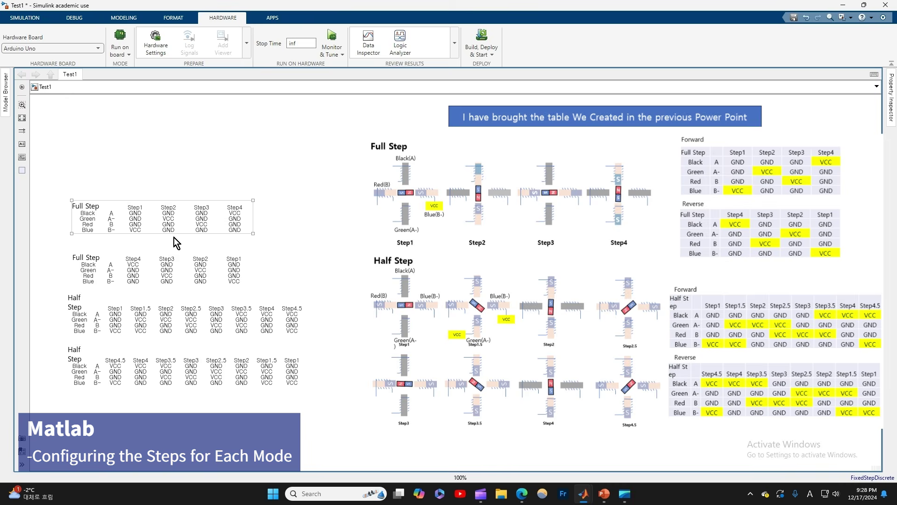
click(202, 260)
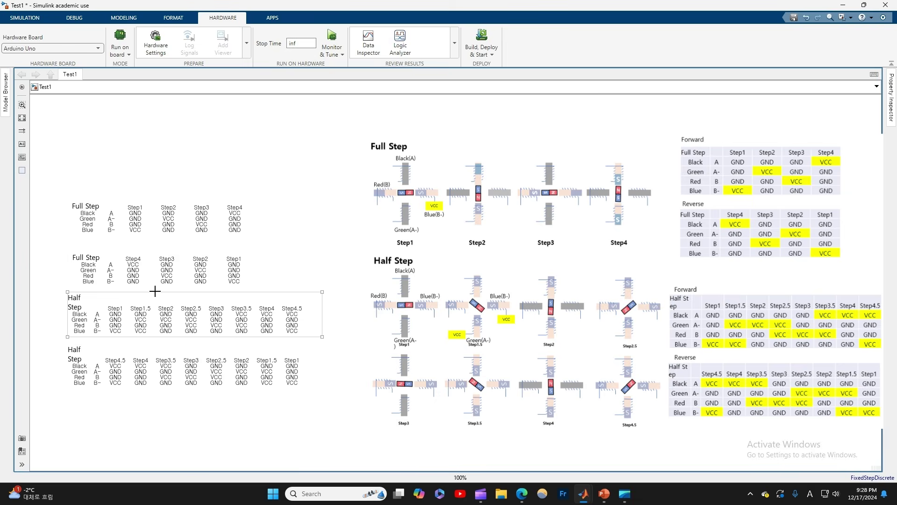
double_click(156, 268)
click(181, 217)
click(176, 256)
click(184, 317)
click(188, 368)
click(174, 231)
click(144, 247)
click(178, 353)
click(224, 215)
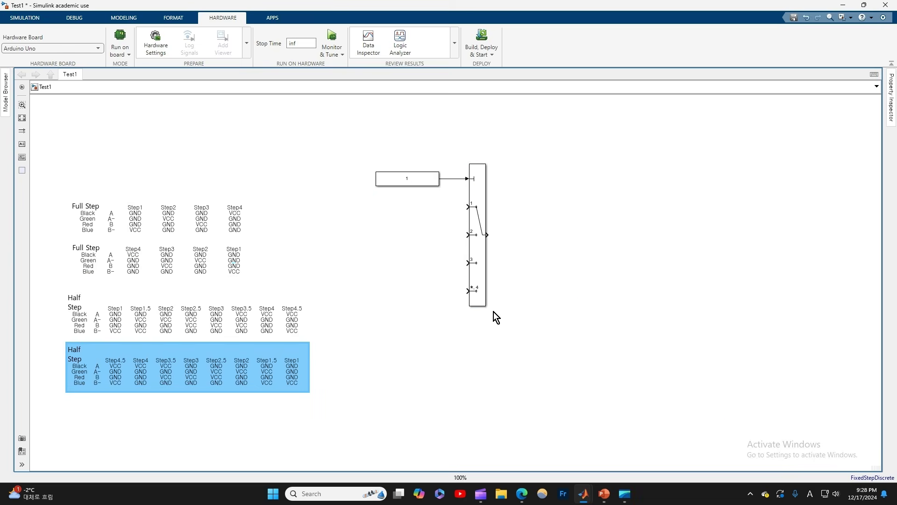
Stretch the Multiport Switch downward so its data ports are spaced farther apart.
click(484, 303)
drag(485, 306, 480, 434)
click(528, 316)
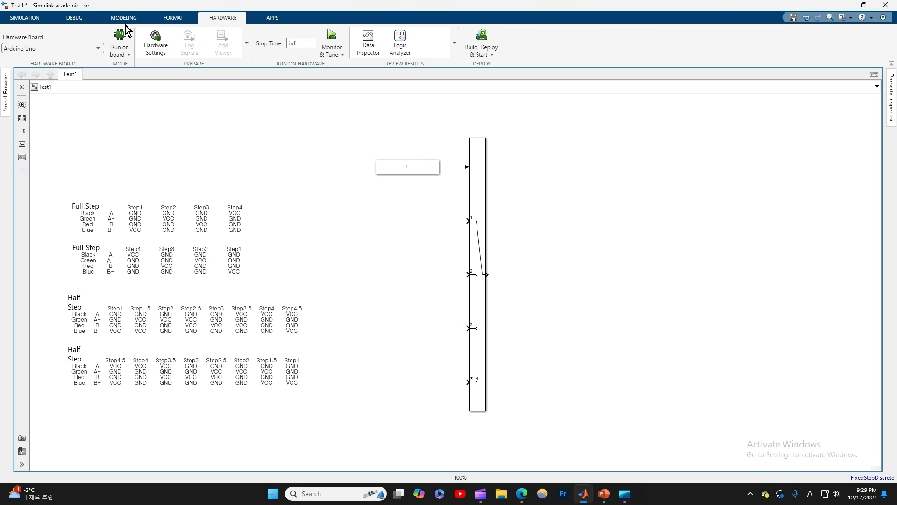
Open the Common blocks of the Simulink Support Package for Arduino Hardware in the block library.
click(28, 18)
click(79, 44)
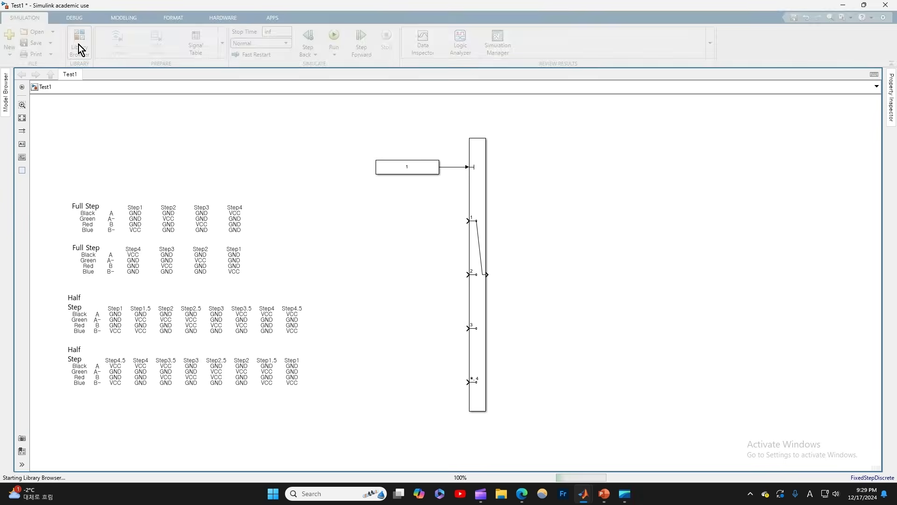
click(148, 87)
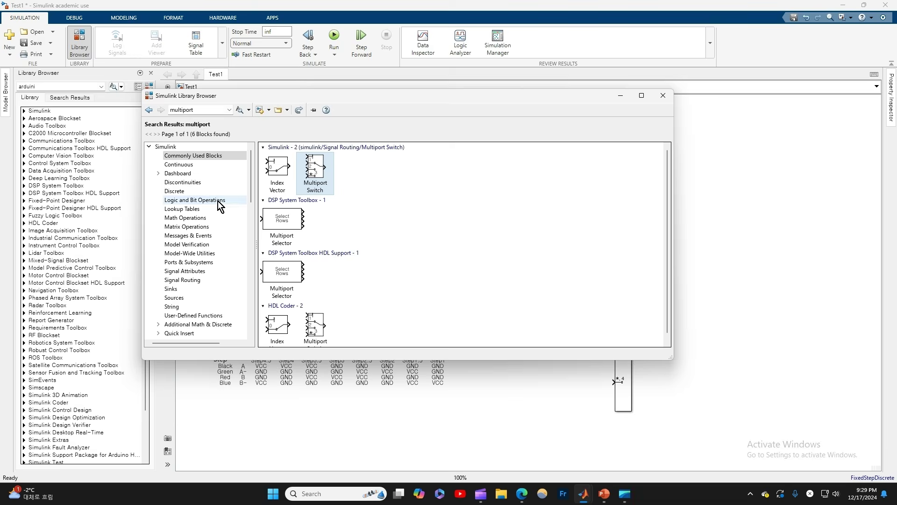
scroll(199, 219, down, 20)
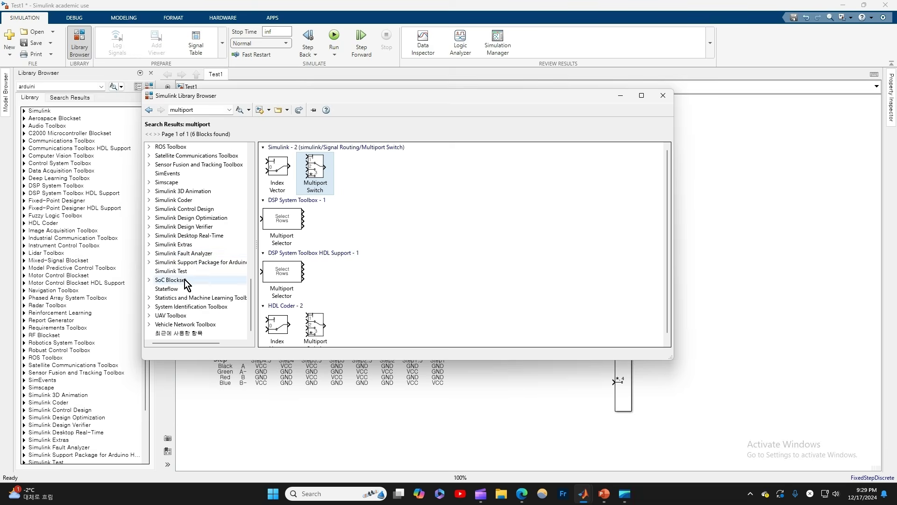
click(217, 263)
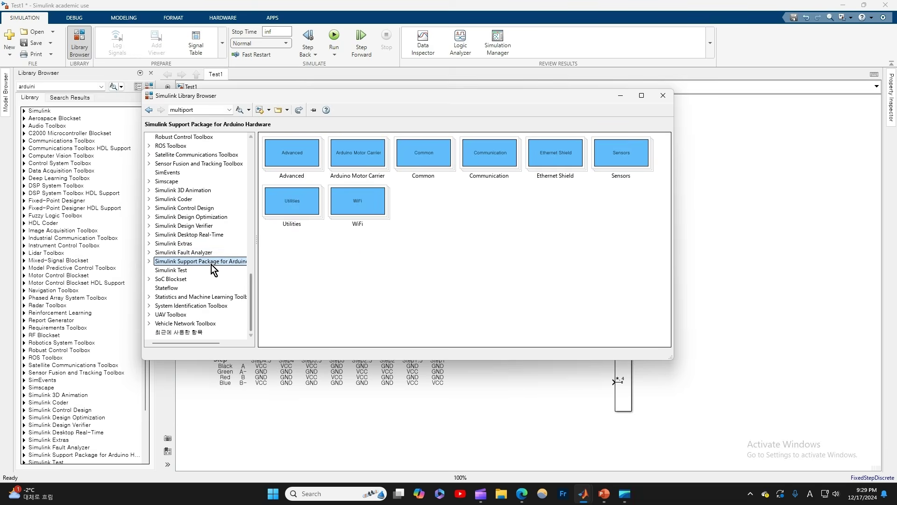
drag(257, 256, 309, 252)
double_click(452, 163)
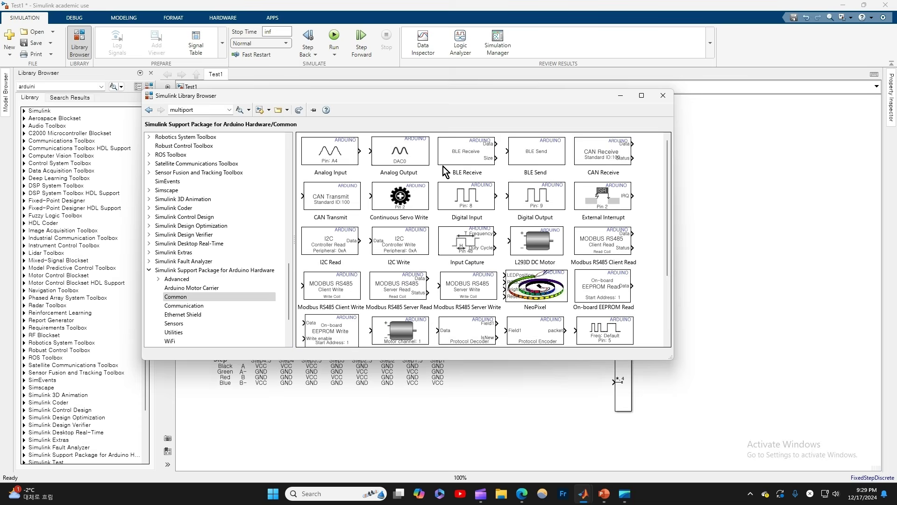
Insert an Arduino Digital Output block from the library on the output side of the Multiport Switch.
scroll(413, 177, down, 3)
scroll(451, 185, up, 3)
mouse_move(521, 204)
mouse_down()
mouse_move(571, 203)
mouse_move(728, 252)
mouse_move(603, 183)
mouse_move(529, 202)
mouse_up()
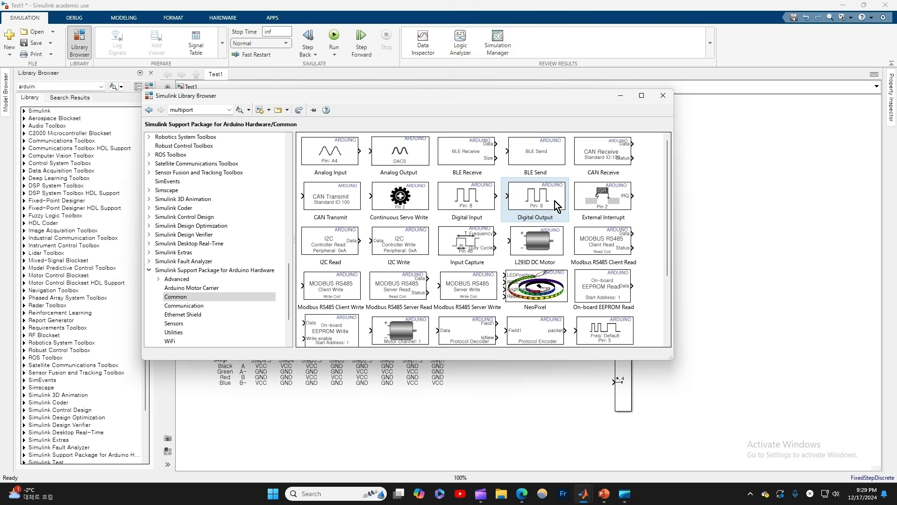
drag(590, 98, 482, 118)
drag(437, 219, 664, 227)
click(648, 163)
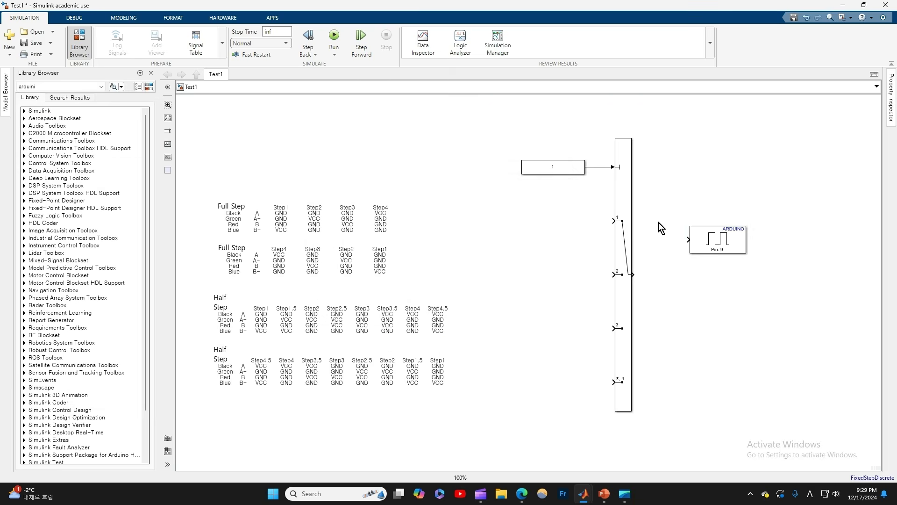
Duplicate the Digital Output block several times and stack the copies in a vertical column.
click(715, 239)
drag(737, 194, 717, 344)
key(ctrl+c)
key(ctrl+v)
key(ctrl+v)
key(ctrl+v)
key(ctrl+v)
drag(738, 262, 718, 304)
drag(717, 236, 710, 191)
Delete the surplus Digital Output copy and move the lower two blocks up into a regular column of four.
click(718, 234)
click(747, 253)
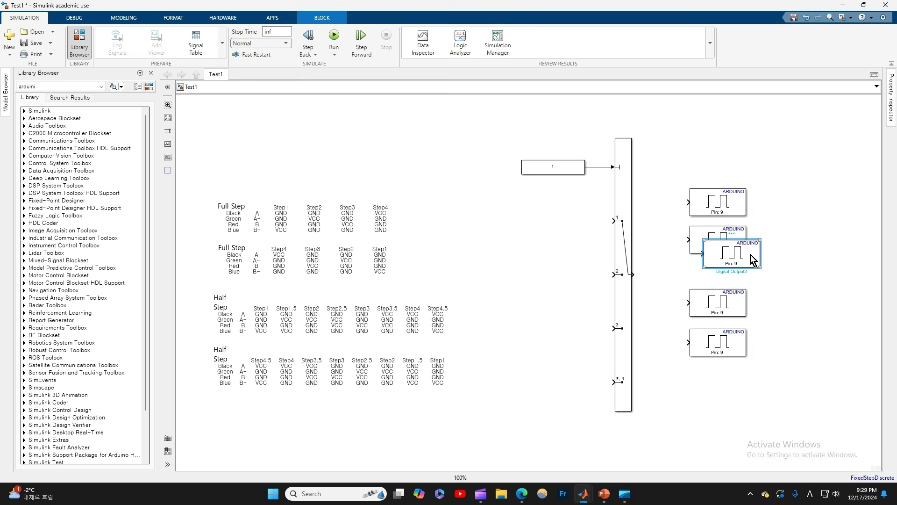
key(Delete)
drag(762, 280, 714, 362)
drag(718, 303, 718, 277)
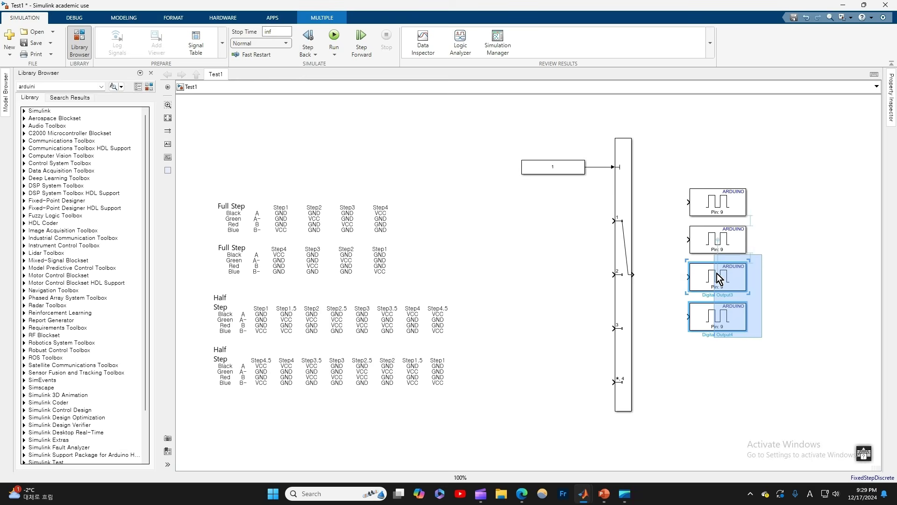
click(656, 329)
Close the docked library browser and set the uppermost Digital Output block's pin number to 6.
scroll(636, 309, right, 3)
scroll(547, 300, up, 2)
scroll(508, 223, down, 1)
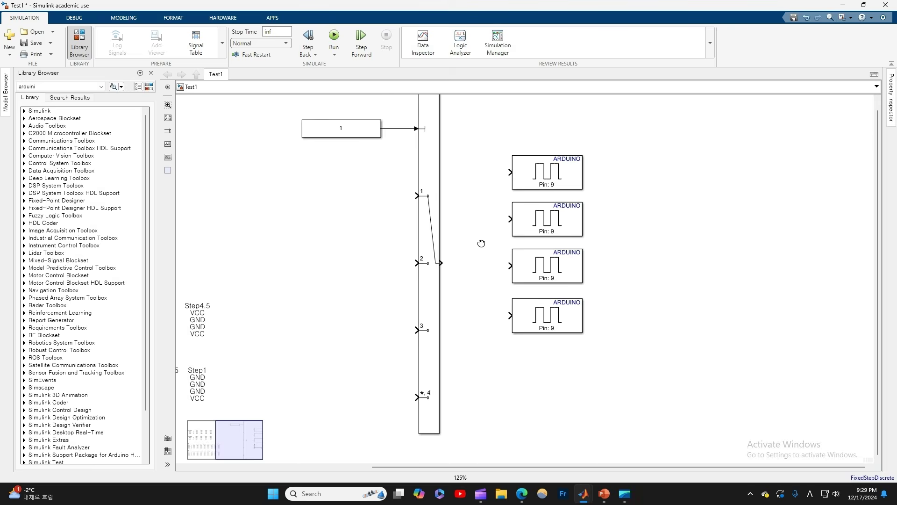
click(559, 200)
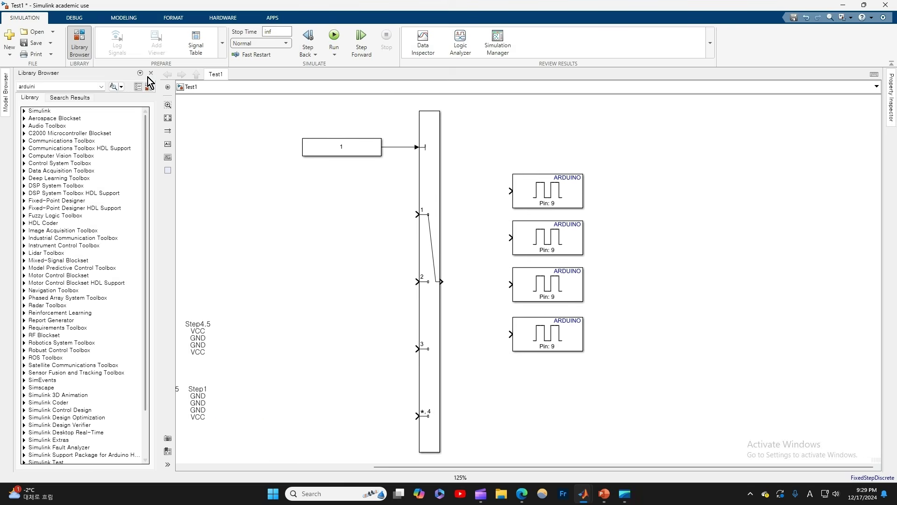
click(150, 73)
click(405, 196)
double_click(405, 195)
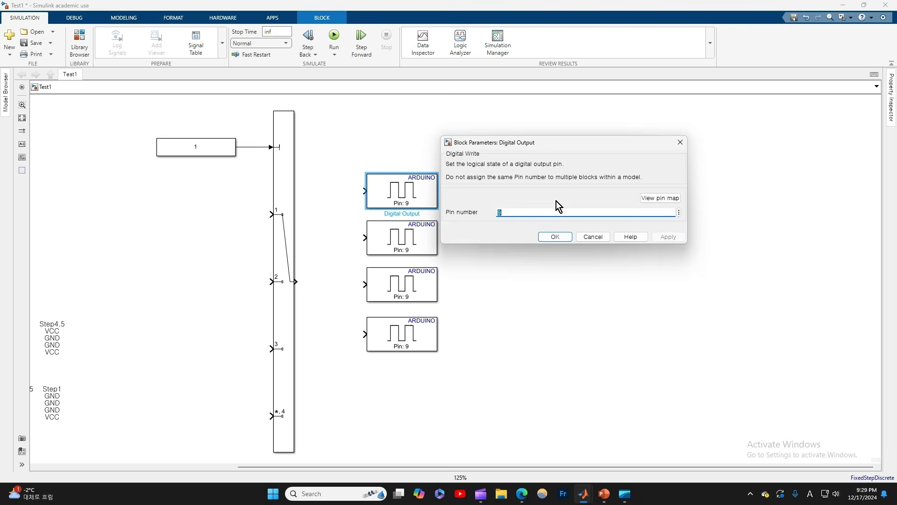
text(6)
key(Return)
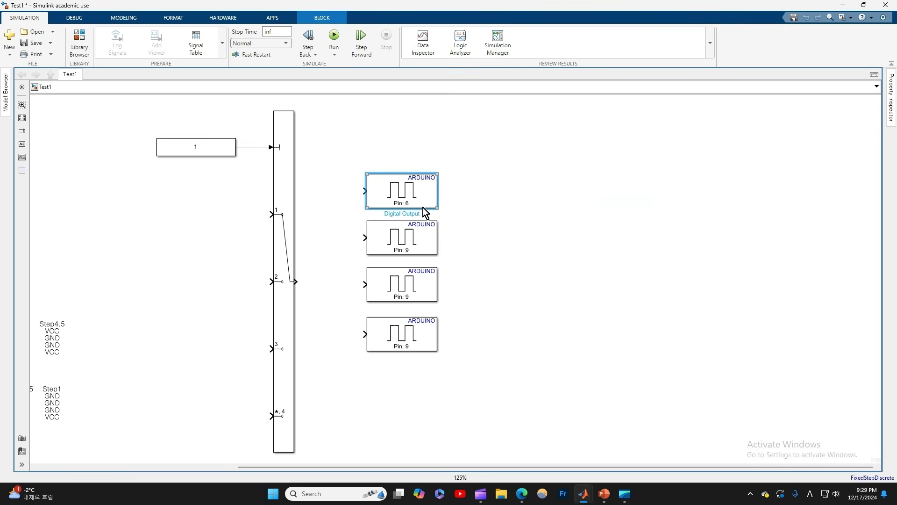
Rename the first Digital Output block Input1(Black) and the second one input2(Green).
double_click(412, 210)
text(Input1(Black))
click(423, 217)
click(405, 253)
double_click(401, 260)
text(Inpu)
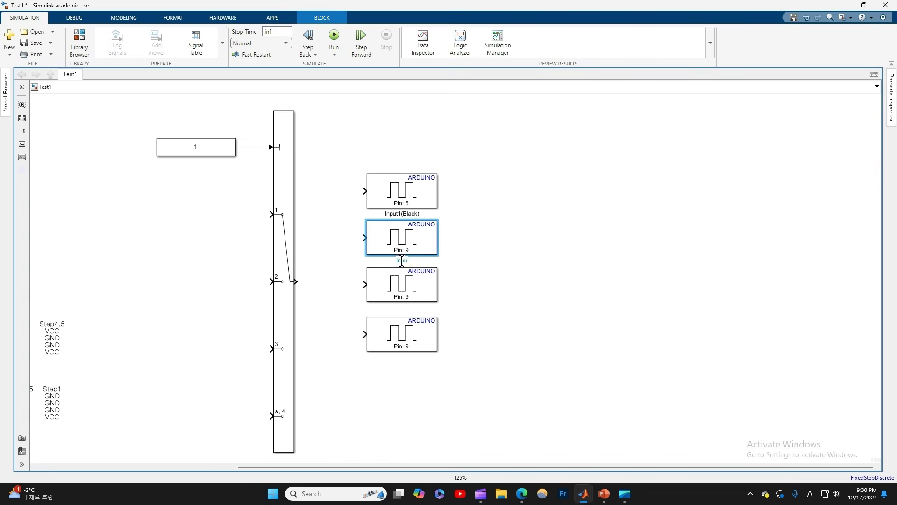
text(t2(Green))
Rename the third Digital Output block Input3(Red) and the fourth one Input4(blue).
click(406, 286)
double_click(406, 308)
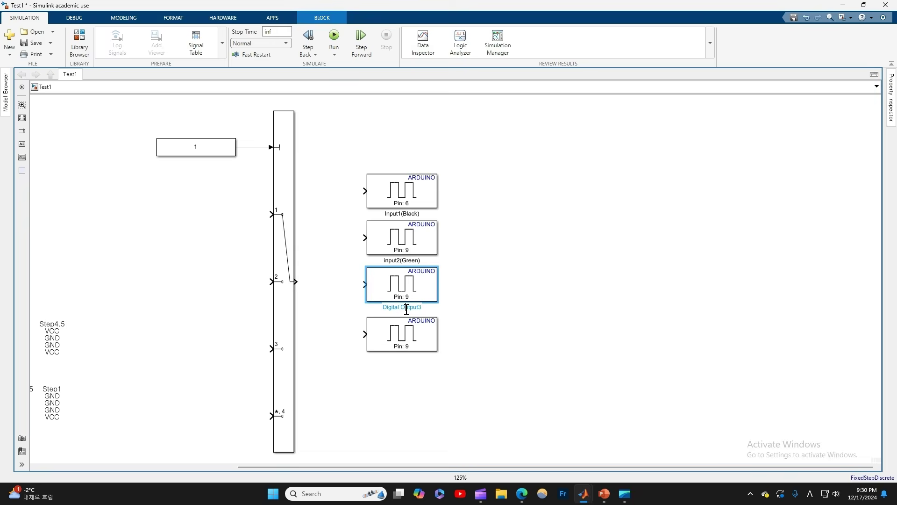
text(Input3(Red)
click(416, 337)
double_click(409, 357)
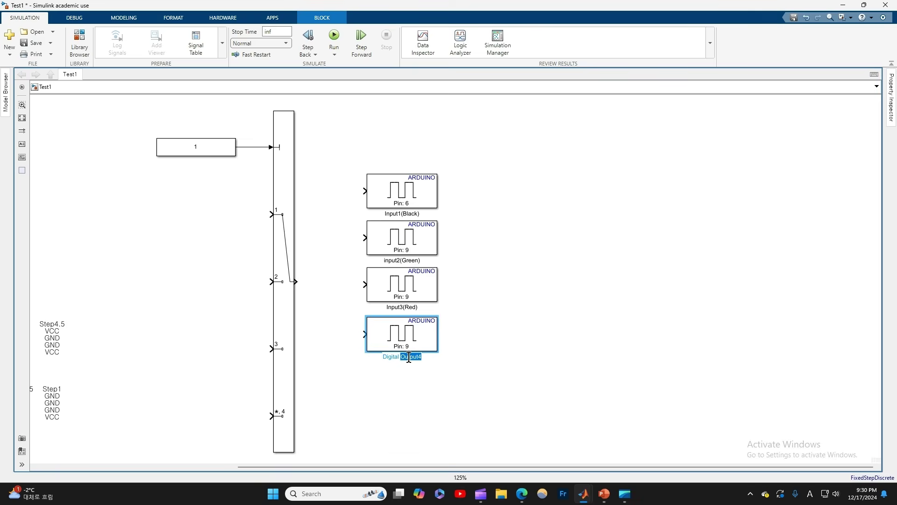
text(Input4(blue)
Move the four Digital Output blocks together slightly farther away from the Multiport Switch.
scroll(486, 298, down, 4)
drag(501, 206, 452, 344)
click(465, 233)
shift+click(461, 257)
shift+click(459, 279)
shift+click(458, 304)
mouse_move(458, 232)
mouse_down()
mouse_move(485, 245)
mouse_move(474, 238)
mouse_up()
click(439, 265)
Insert a Demux between the switch and the Digital Output blocks, stretch it taller, and connect the switch output to it.
scroll(434, 262, up, 4)
double_click(433, 282)
text(demux)
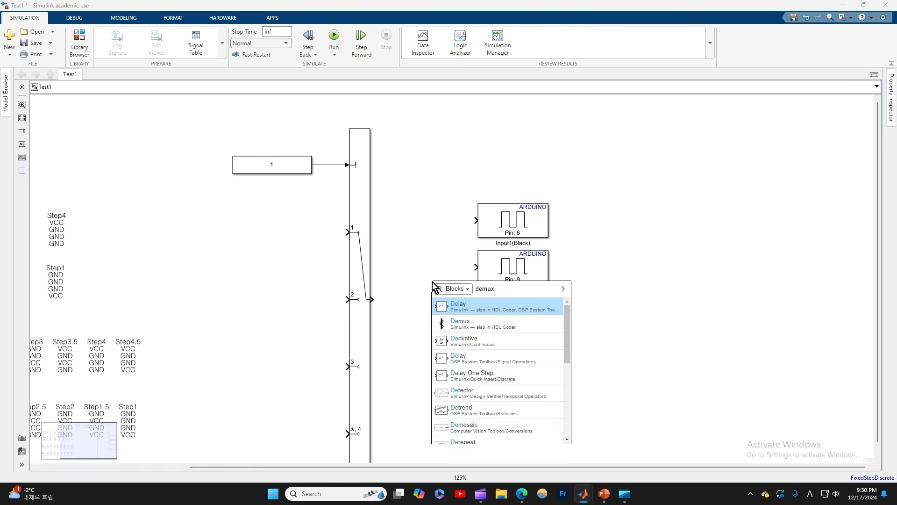
key(Return)
drag(433, 291, 433, 332)
click(401, 299)
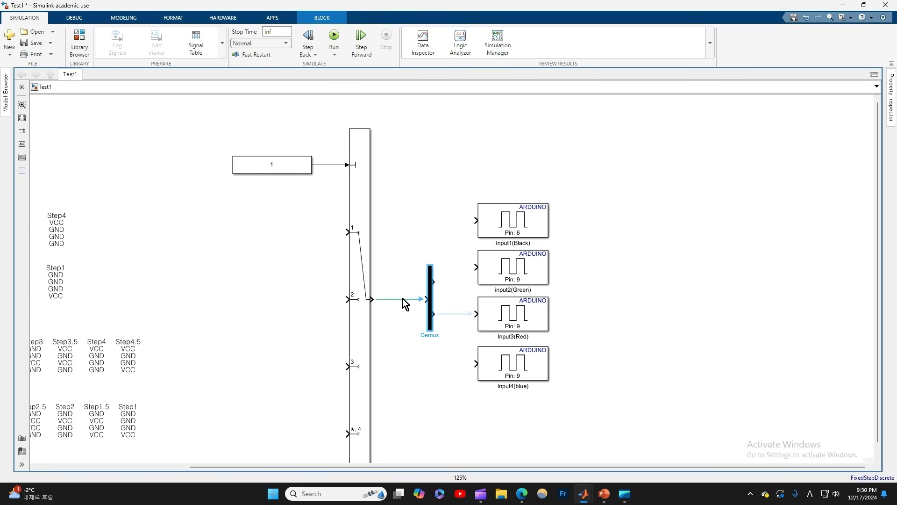
Set the Demux's number of outputs to 4 and connect them to the four Digital Output blocks in order.
double_click(430, 300)
text(4)
key(Return)
drag(492, 172, 514, 402)
shift+click(430, 306)
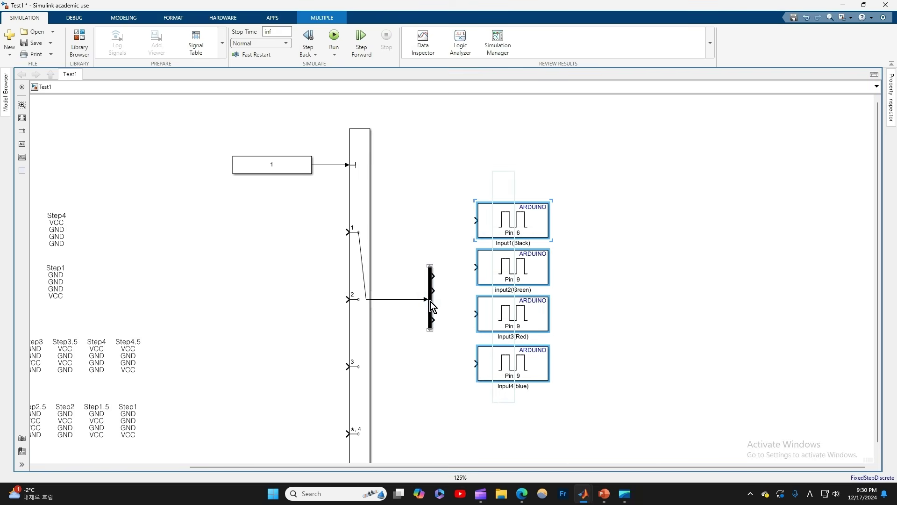
drag(430, 306, 475, 362)
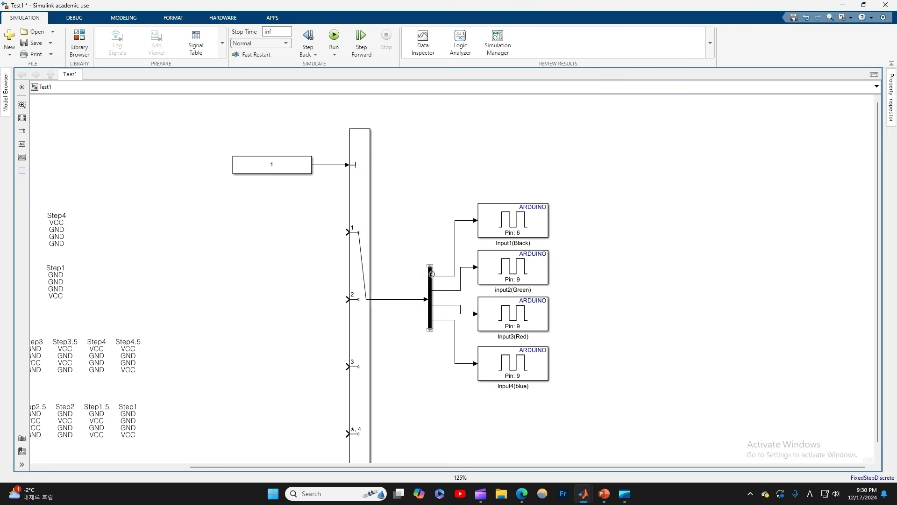
Stretch the Demux and shrink and align the four Digital Output blocks so the connecting lines run straight.
drag(429, 265, 426, 195)
drag(430, 227, 419, 260)
drag(548, 205, 542, 219)
drag(548, 251, 542, 271)
drag(525, 234, 526, 254)
drag(548, 298, 543, 306)
mouse_move(548, 347)
mouse_down()
mouse_move(548, 364)
mouse_move(533, 353)
mouse_up()
Set the pin numbers of the Green, Red and blue Digital Output blocks to 5, 4 and 3.
double_click(525, 282)
text(5)
key(Return)
double_click(525, 321)
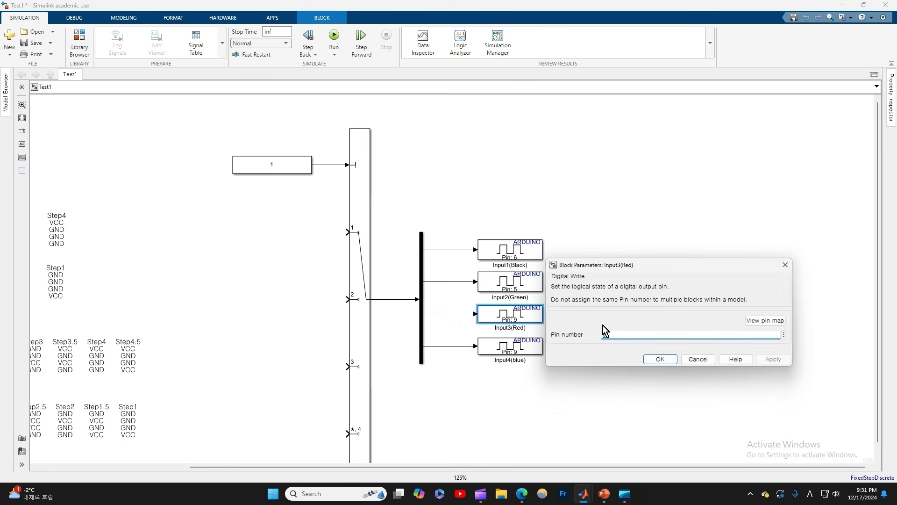
text(4)
key(Return)
double_click(532, 348)
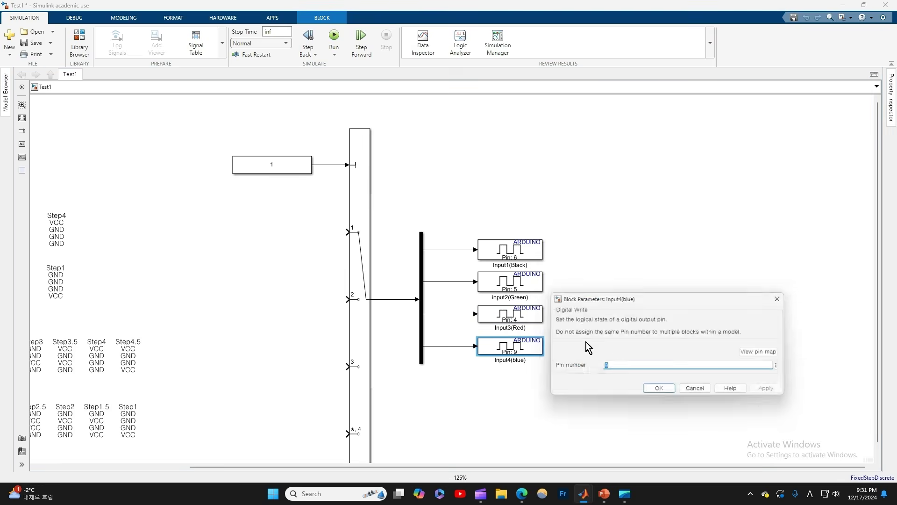
text(3)
key(Return)
click(615, 360)
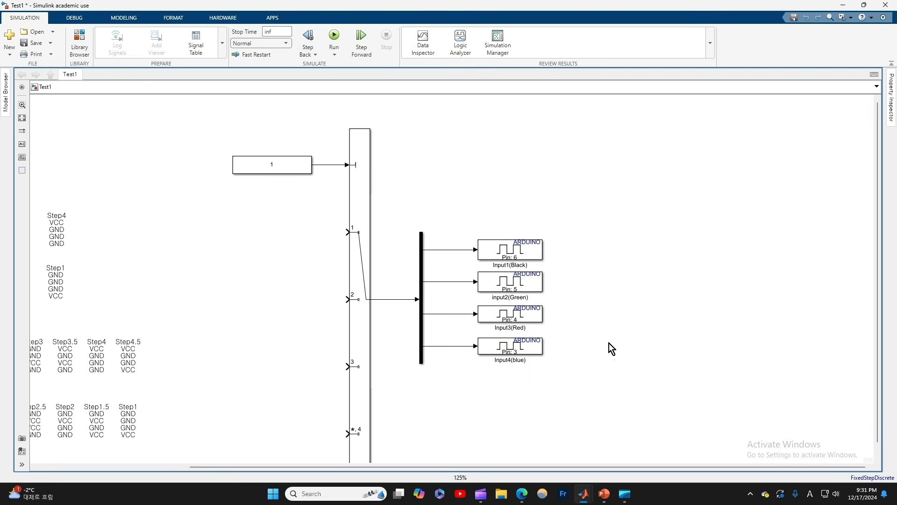
Insert a Mux block below the Constant block and set its number of inputs to 4.
scroll(271, 200, down, 1)
double_click(262, 246)
text(mux)
key(Return)
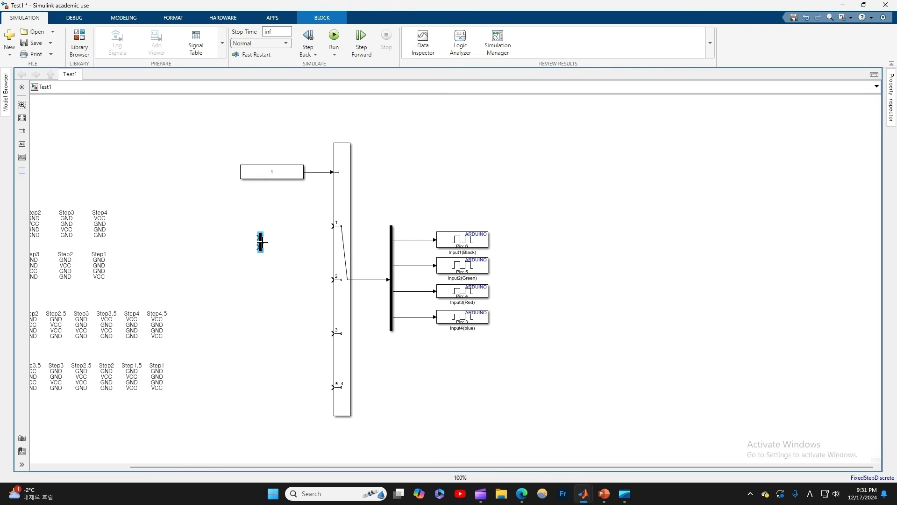
double_click(262, 241)
text(4)
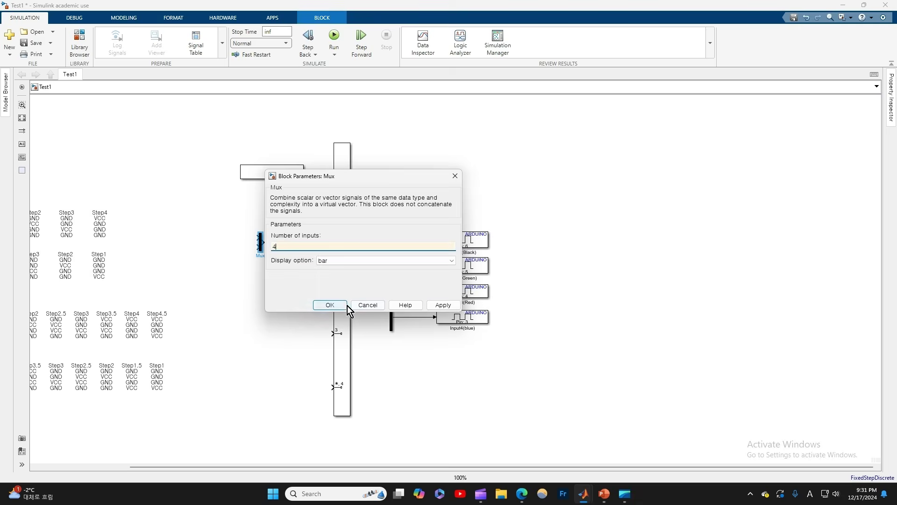
click(435, 306)
click(340, 307)
Stretch the Mux into a tall block and lengthen the Multiport Switch further to space out its data ports.
drag(263, 233, 257, 182)
click(316, 209)
scroll(316, 209, down, 5)
click(326, 286)
drag(331, 313, 333, 428)
drag(329, 386, 333, 295)
scroll(329, 337, up, 3)
scroll(327, 327, down, 3)
scroll(299, 202, up, 3)
scroll(286, 195, down, 2)
drag(328, 230, 328, 260)
scroll(306, 196, up, 4)
click(309, 195)
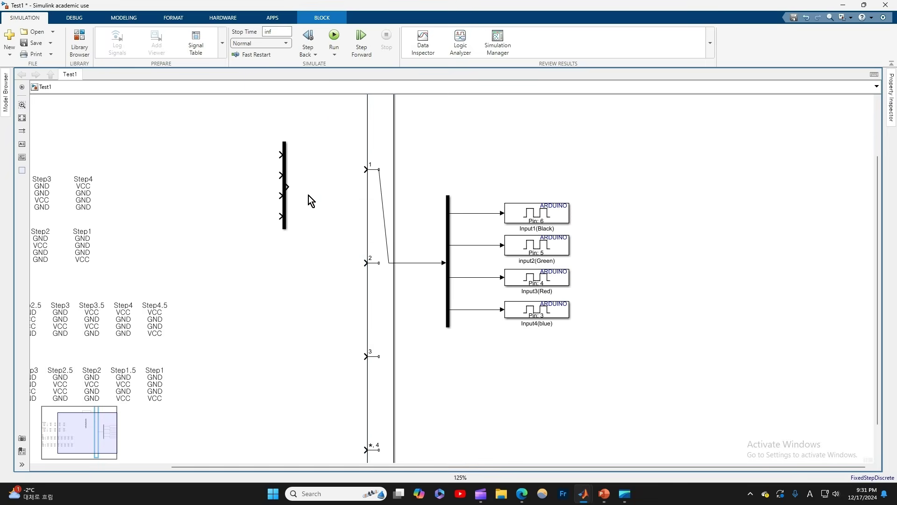
Duplicate the Mux into a vertical column of four and connect them to the Multiport Switch's four data ports.
drag(287, 186, 285, 271)
click(298, 169)
click(287, 265)
click(360, 263)
click(285, 263)
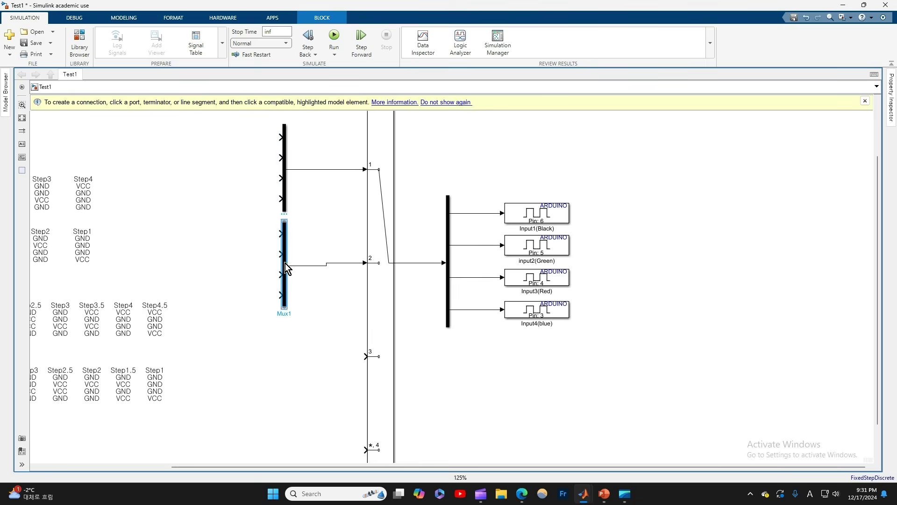
scroll(287, 267, down, 3)
drag(287, 295, 337, 383)
Move the four step tables together farther away from the Mux column and select the first Full Step table.
scroll(254, 331, down, 2)
mouse_move(213, 234)
mouse_down()
mouse_move(178, 313)
mouse_move(109, 369)
mouse_up()
mouse_move(168, 246)
mouse_down()
mouse_move(133, 243)
mouse_move(118, 219)
mouse_move(162, 213)
mouse_up()
click(194, 219)
scroll(108, 225, up, 2)
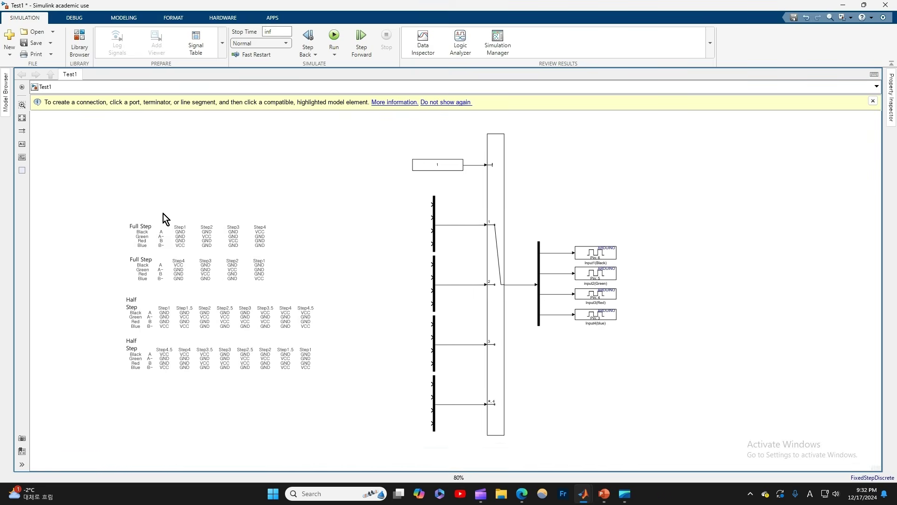
scroll(164, 217, up, 2)
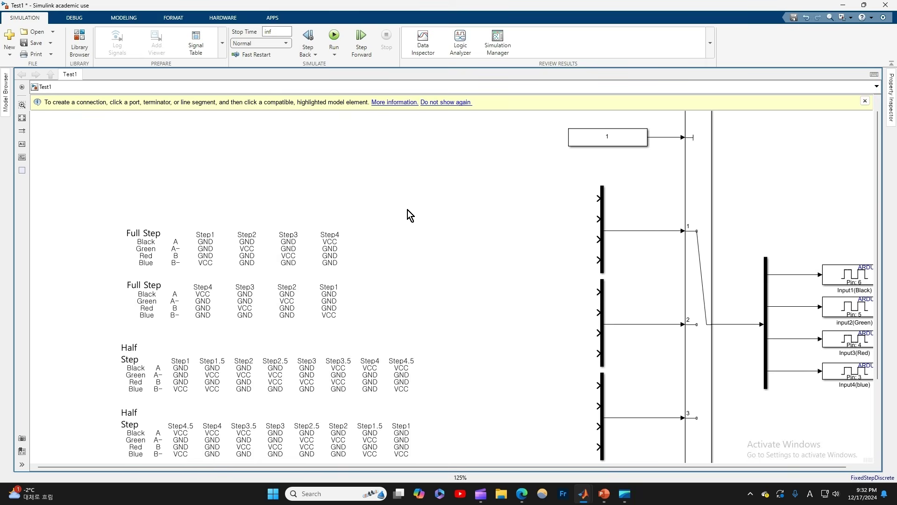
click(233, 261)
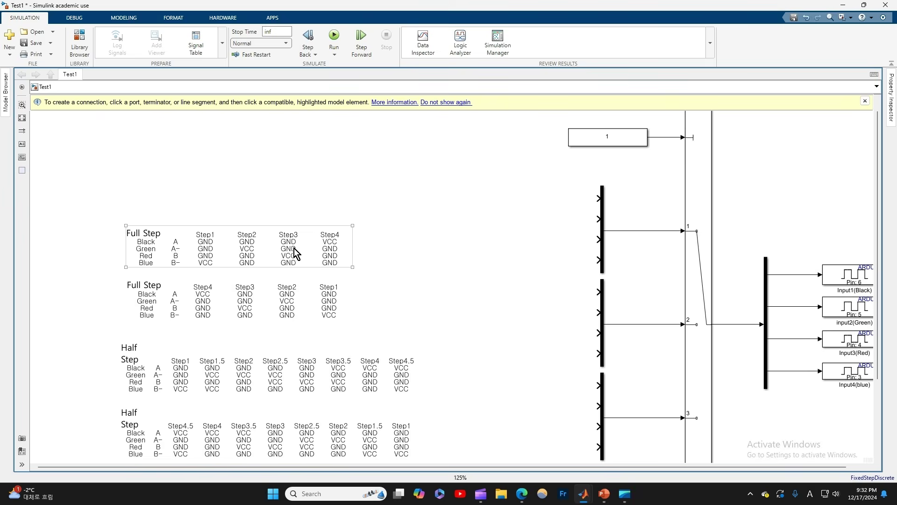
click(433, 192)
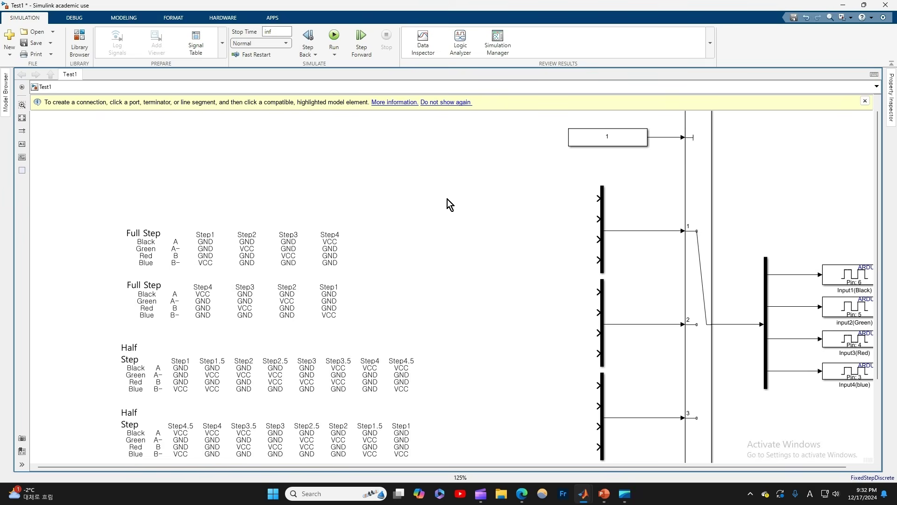
scroll(447, 199, down, 1)
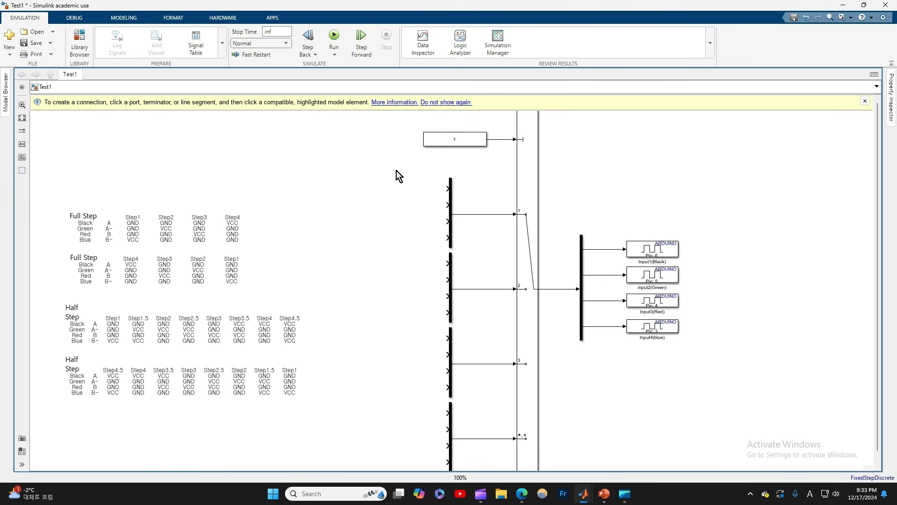
drag(299, 167, 467, 253)
click(433, 172)
drag(436, 182, 361, 195)
drag(433, 145, 381, 193)
click(440, 189)
drag(414, 163, 384, 213)
click(404, 186)
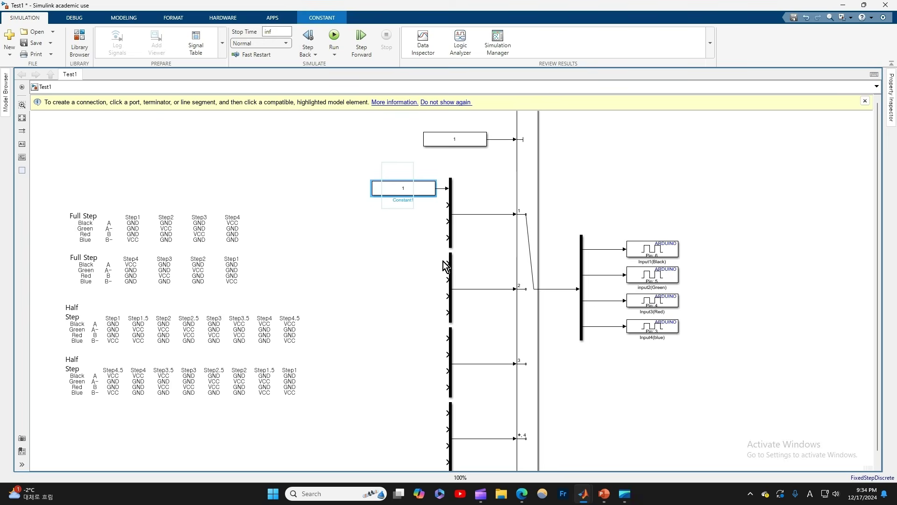
click(651, 243)
drag(416, 188, 411, 205)
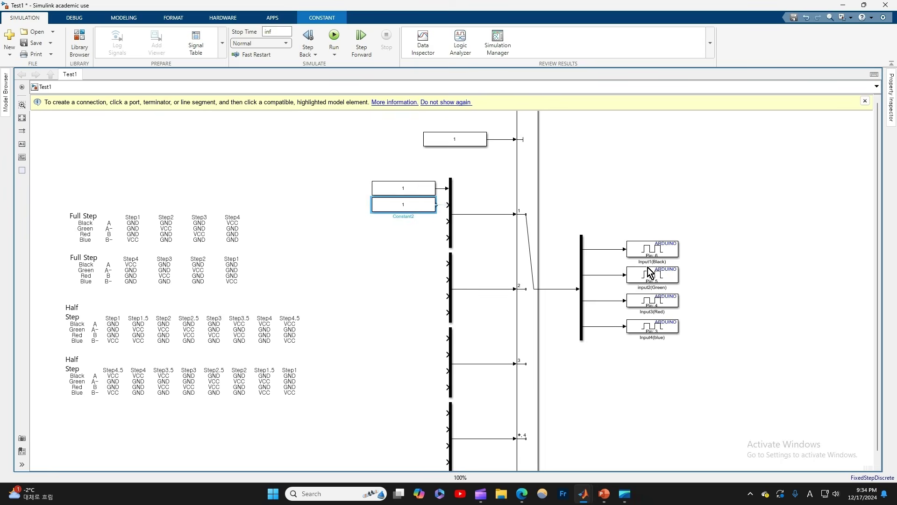
drag(371, 177, 442, 234)
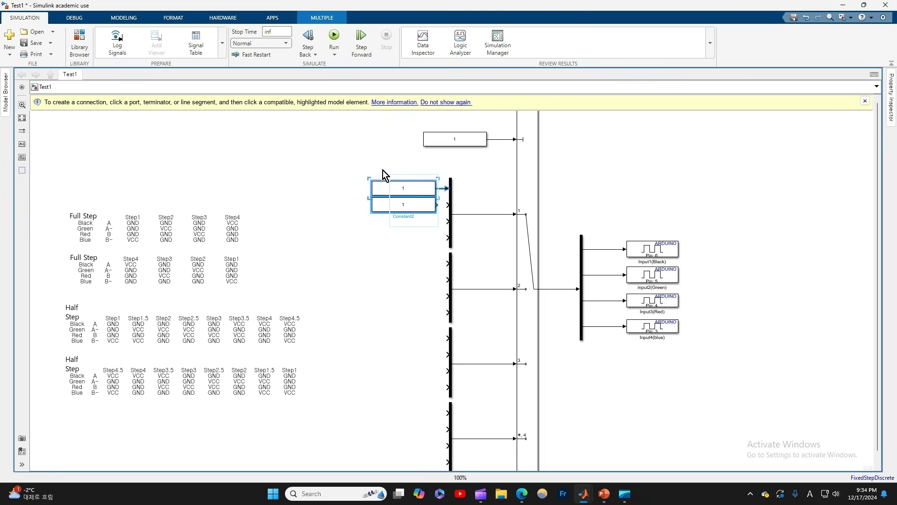
key(Delete)
Insert a Repeating Sequence Stair block in line with the first Mux's first input and widen it.
double_click(340, 184)
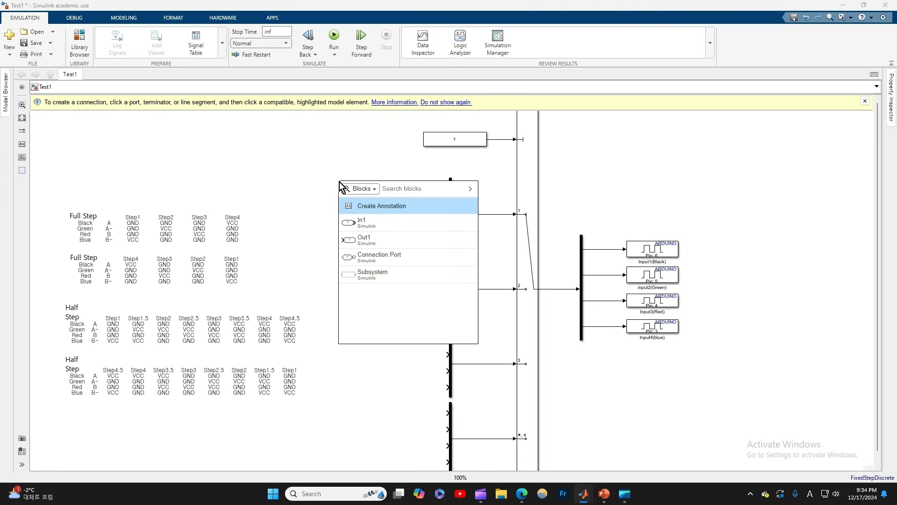
text(repeating)
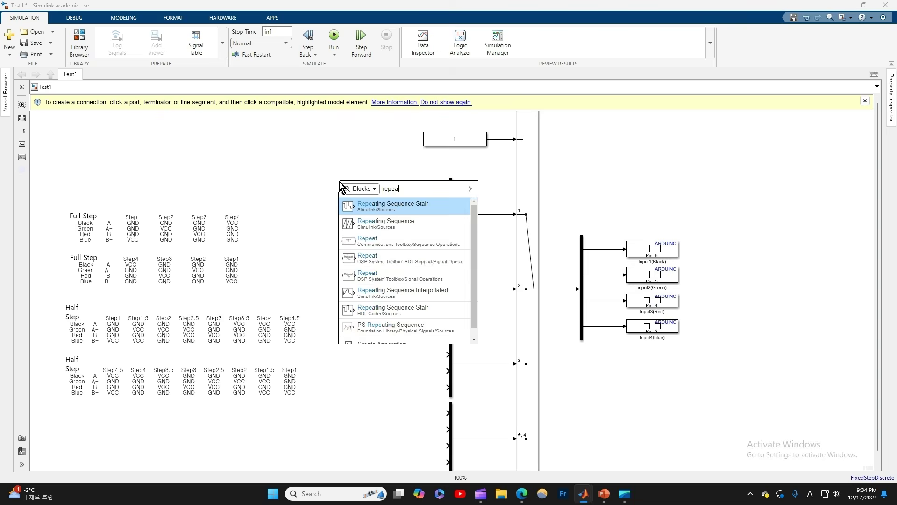
click(370, 201)
drag(344, 190, 415, 195)
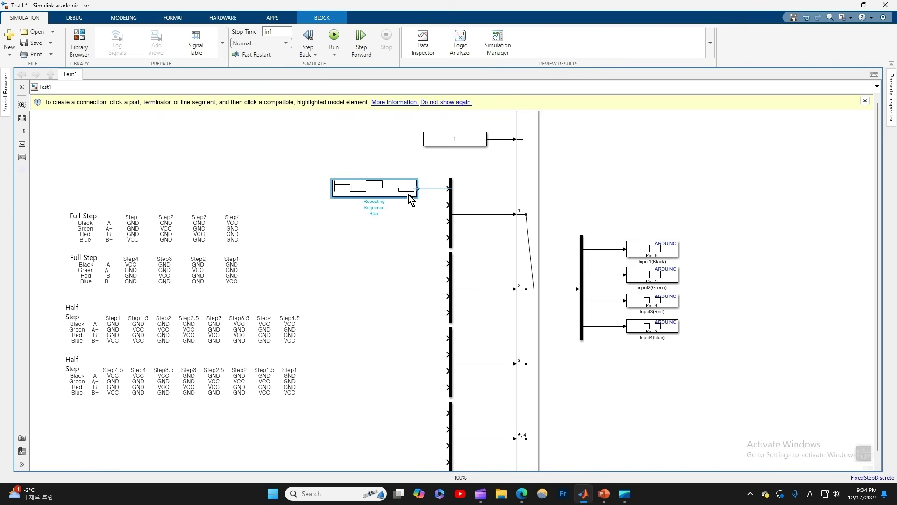
Set the stair block's vector of output values to [0 0 0 1].', following row A of the first Full Step table.
double_click(395, 193)
click(196, 215)
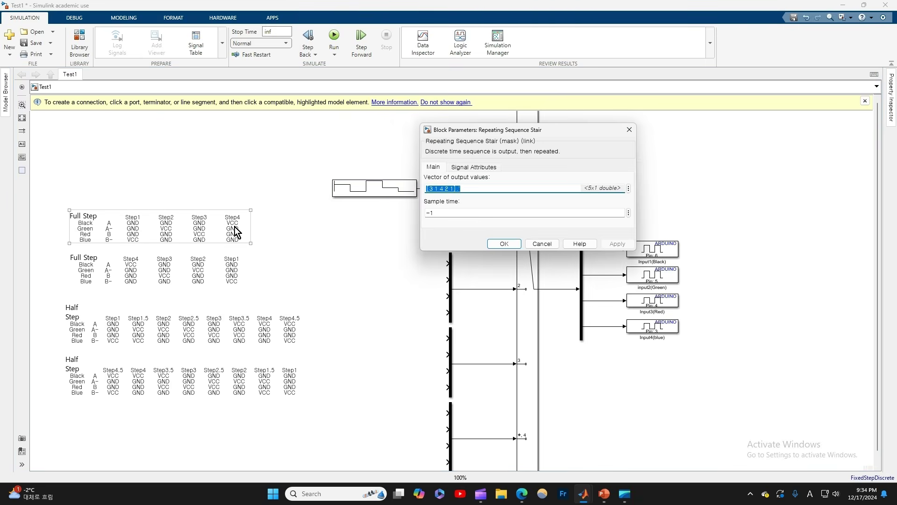
click(461, 188)
drag(461, 188, 430, 188)
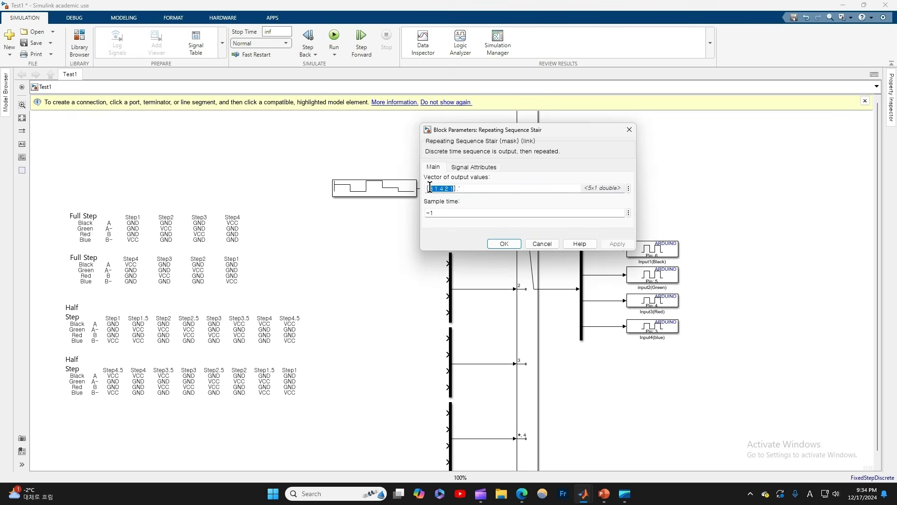
text(0 0)
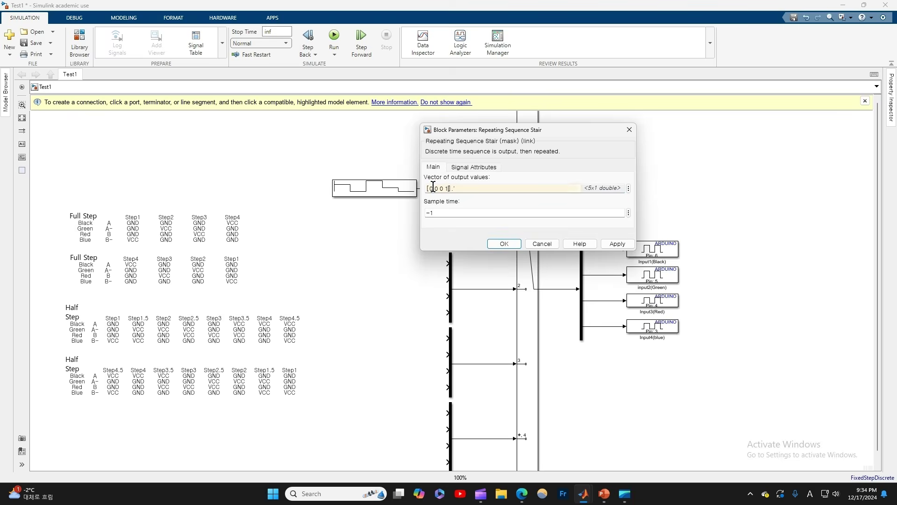
key(Return)
Duplicate the stair block below, connect the copy to the first Mux's second input and set its output values to [0 1 0 0].'.
drag(403, 193, 403, 209)
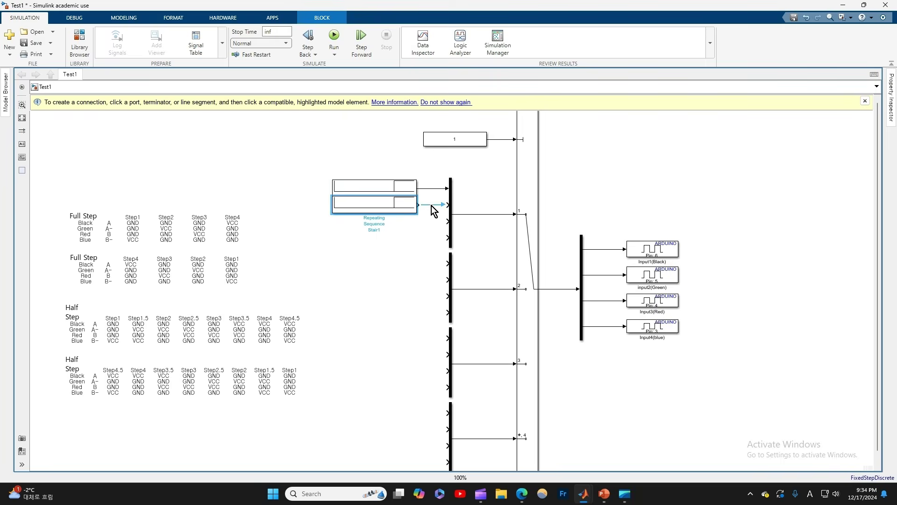
drag(414, 191, 433, 204)
click(415, 204)
double_click(400, 204)
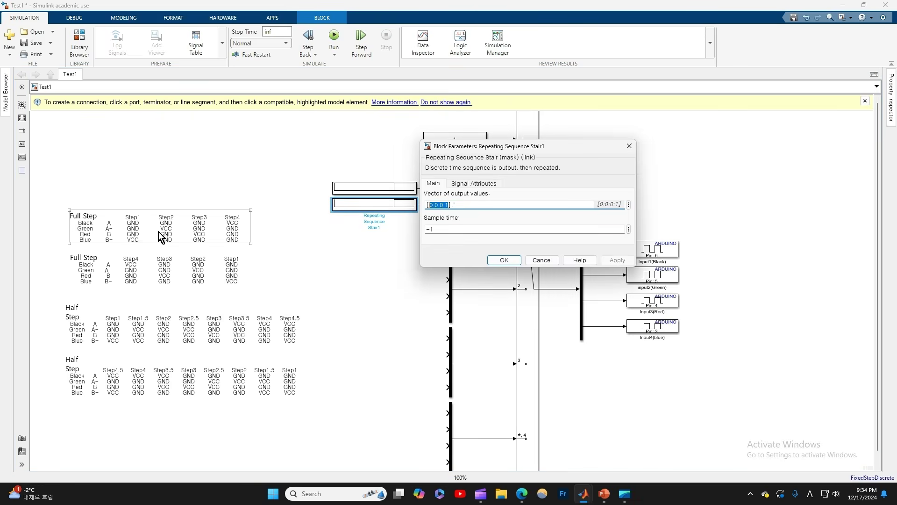
text(0)
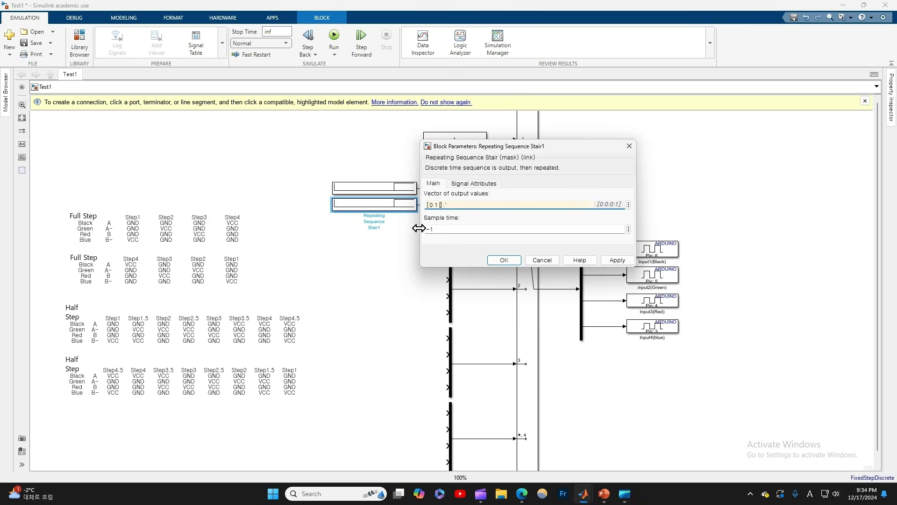
key(Return)
Duplicate the stair block twice more, connect the third to the Mux's third input and set its output values to [0 0 1 0].'.
drag(405, 210, 403, 226)
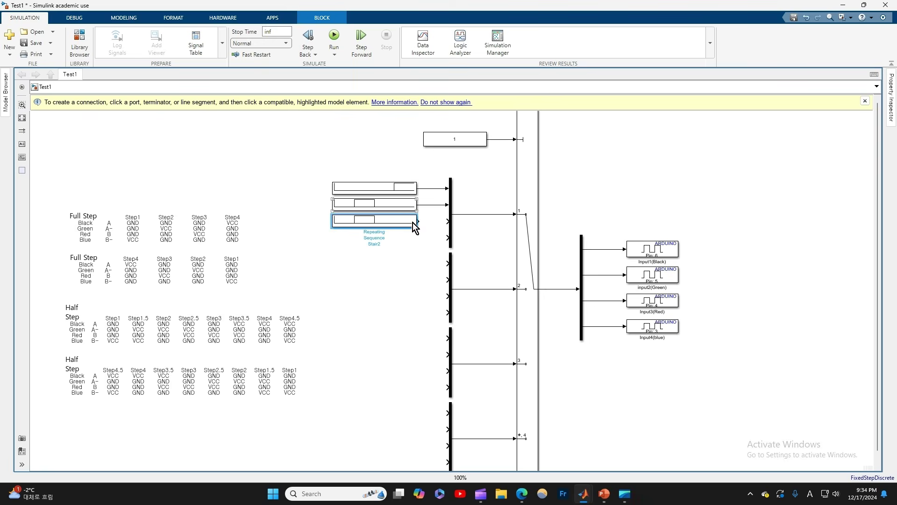
drag(394, 229, 446, 225)
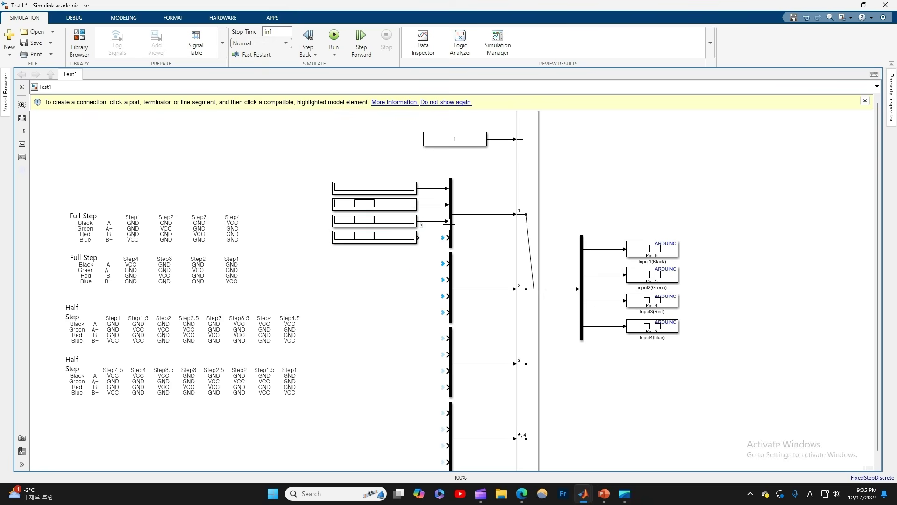
click(391, 224)
double_click(363, 224)
double_click(447, 221)
drag(427, 221, 434, 220)
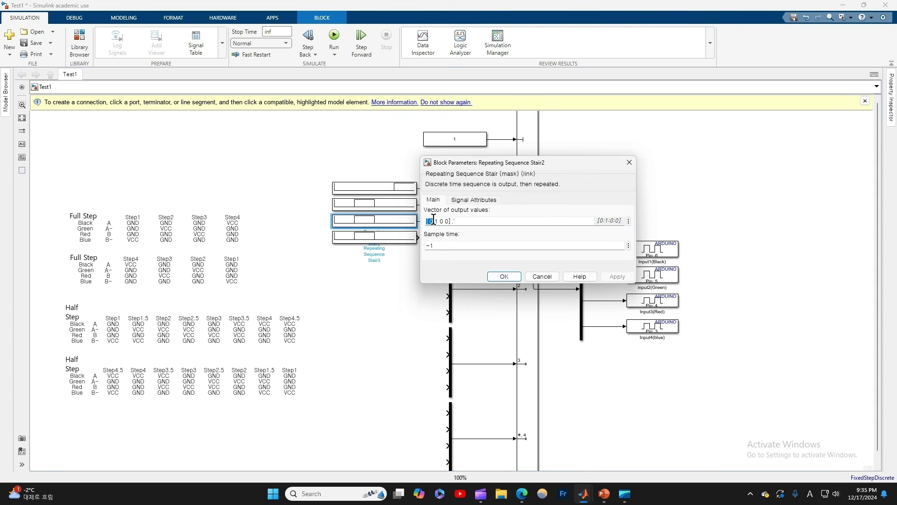
text(0)
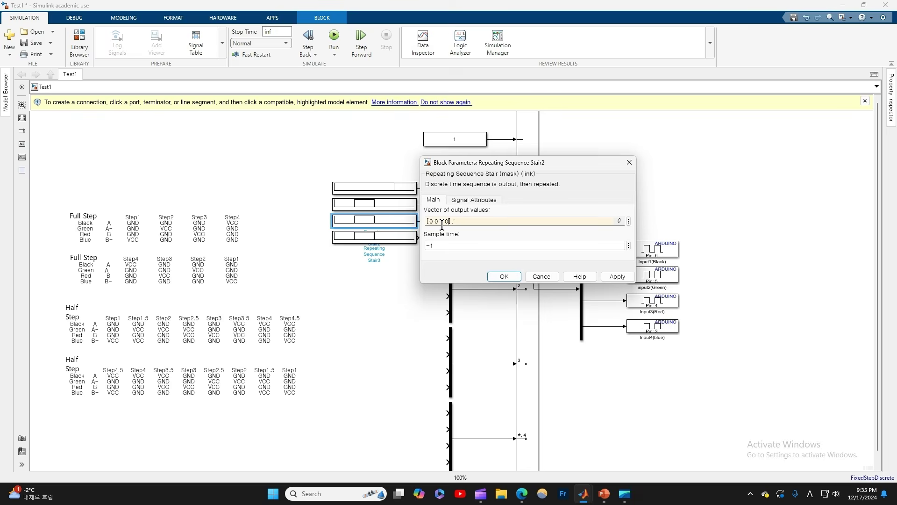
key(Return)
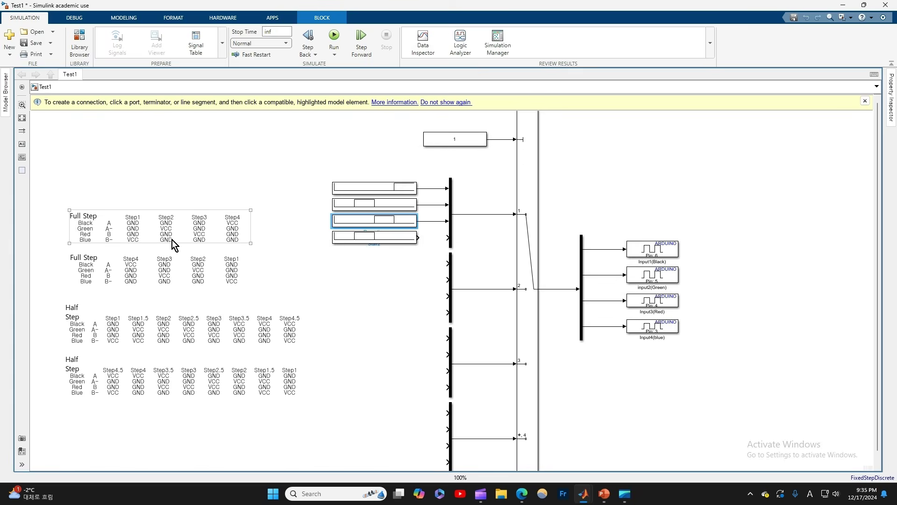
Set the fourth stair block's output values to [1 0 0 0].' and connect it to the first Mux's fourth input.
double_click(385, 236)
double_click(448, 238)
drag(427, 238, 448, 239)
text([1 0 0)
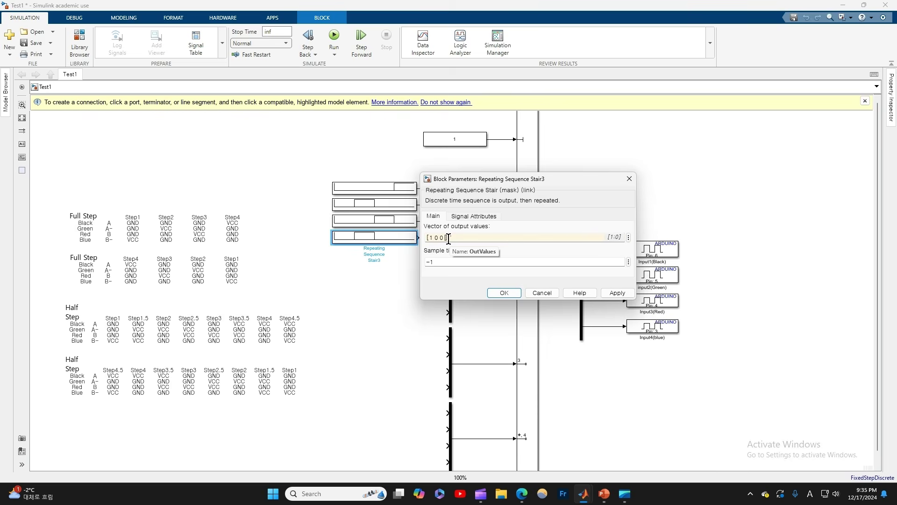
key(Return)
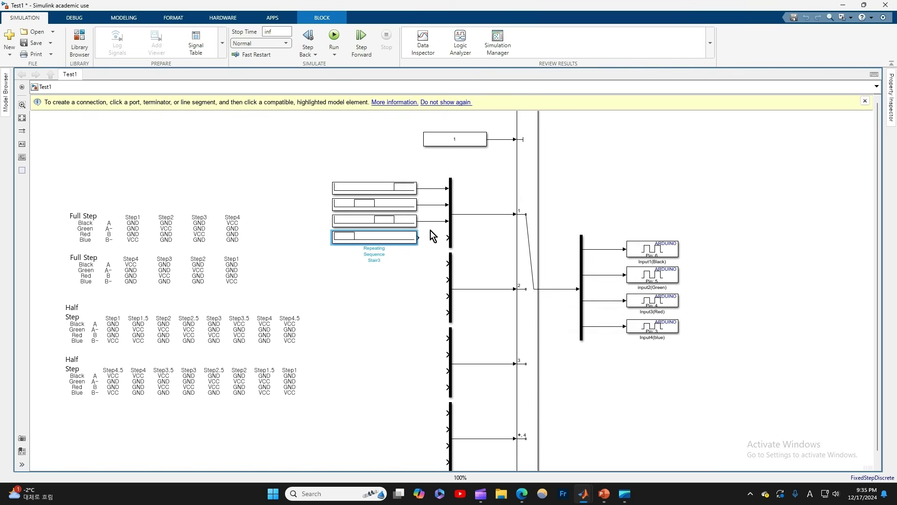
drag(421, 238, 446, 238)
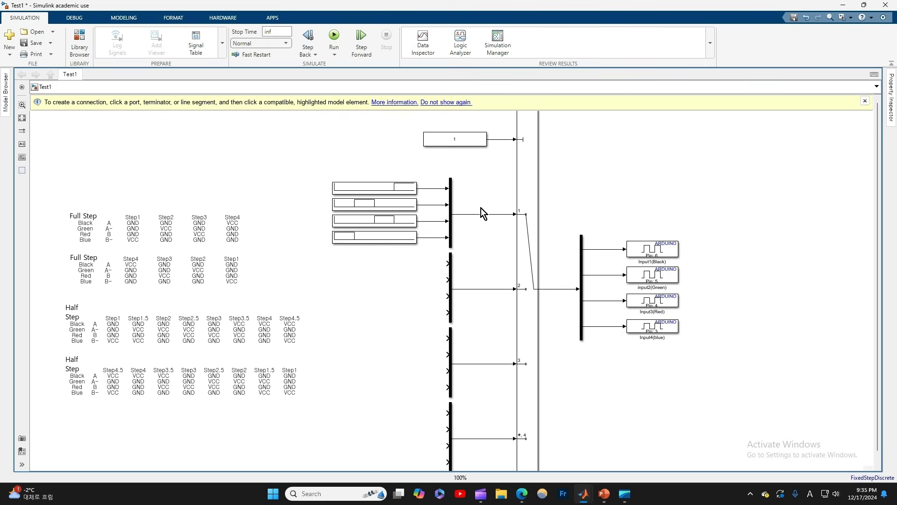
Shift the first Mux and its four stair blocks away from the Multiport Switch and add the annotation "Full Step ClockWise( Foward)".
drag(462, 172, 329, 251)
drag(372, 189, 338, 192)
double_click(381, 156)
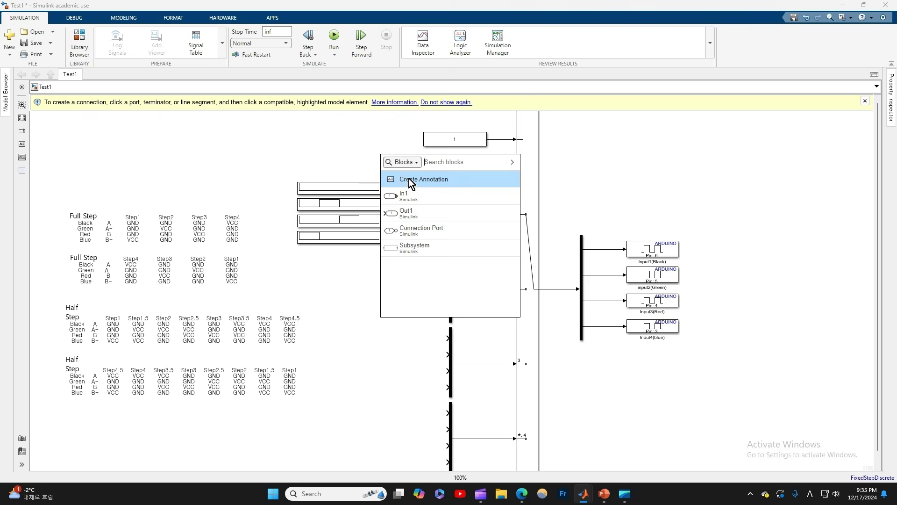
click(408, 180)
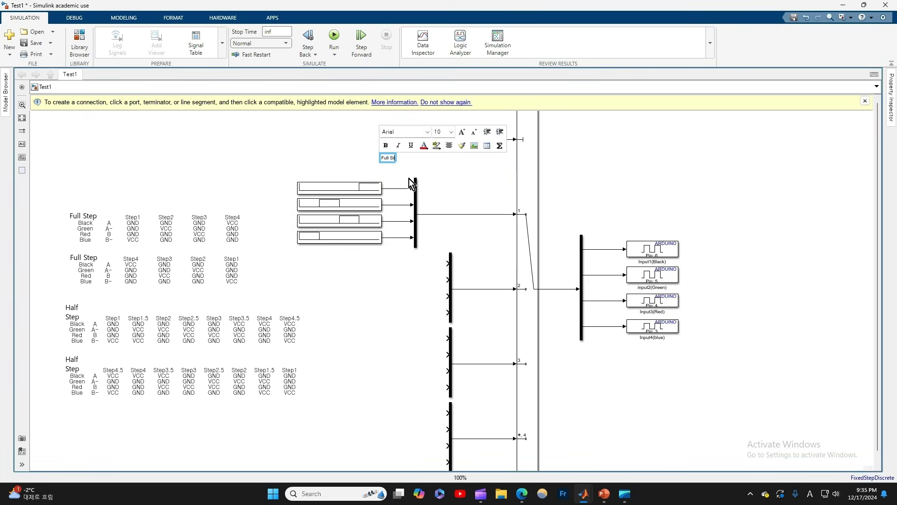
key(Return)
click(437, 170)
Enlarge the annotation text to size 14 and place it above the first Mux's output line.
double_click(411, 161)
key(ctrl+a)
key(ctrl+shift+period)
key(ctrl+shift+period)
click(469, 182)
mouse_move(416, 161)
mouse_down()
mouse_move(451, 170)
mouse_move(473, 198)
mouse_up()
click(468, 256)
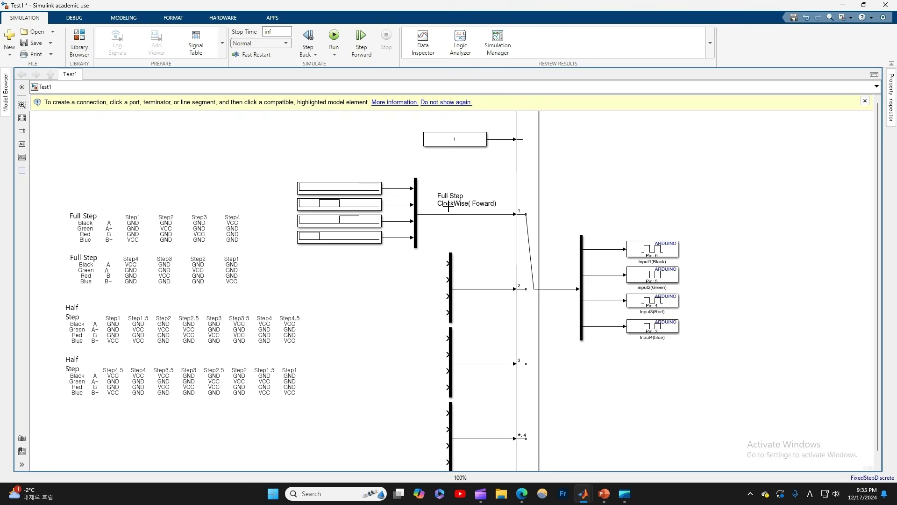
Align the second Mux under the first, copy the annotation to its output line as "Full Step Counter ClockWise( Reverse)" and move both labels closer to the Muxes.
drag(451, 268, 415, 267)
drag(447, 203, 450, 270)
scroll(452, 260, up, 1)
click(438, 278)
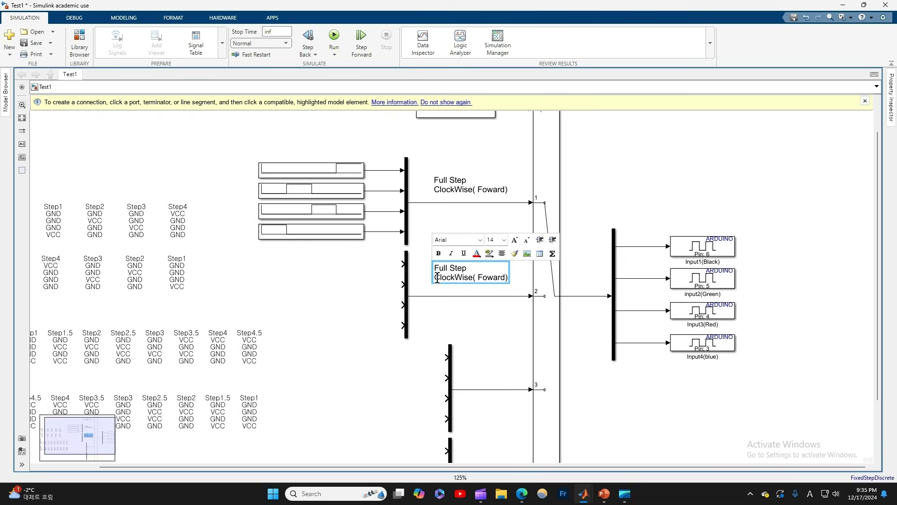
text(Counter)
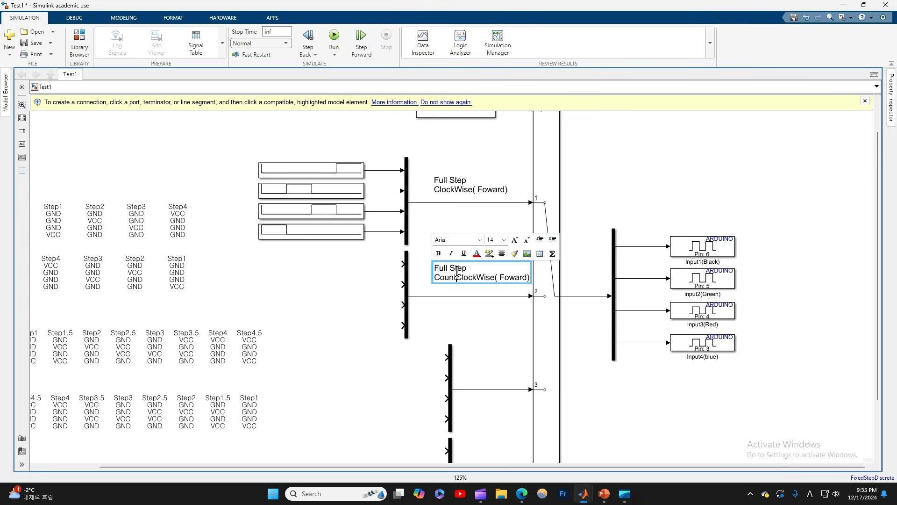
drag(508, 279, 534, 282)
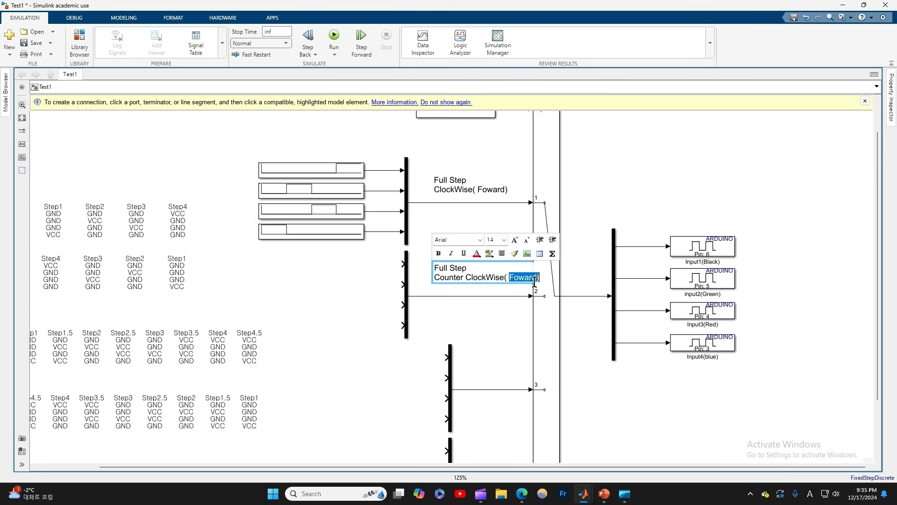
text(Reverse)
drag(485, 275, 467, 276)
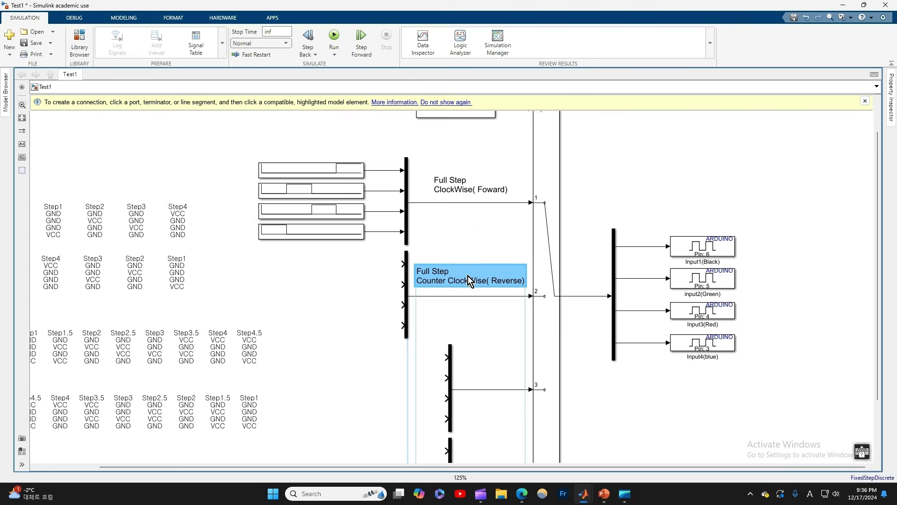
drag(474, 192, 459, 191)
Following the second Full Step table, copy the [1 0 0 0] and [0 0 1 0] stair blocks to the second Mux's first two inputs and connect them.
scroll(442, 247, down, 2)
click(239, 278)
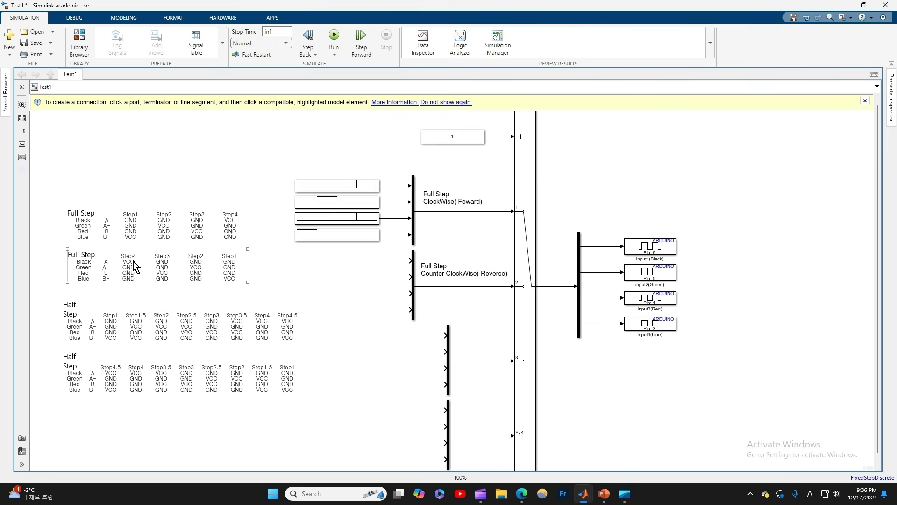
click(296, 206)
drag(319, 232, 322, 255)
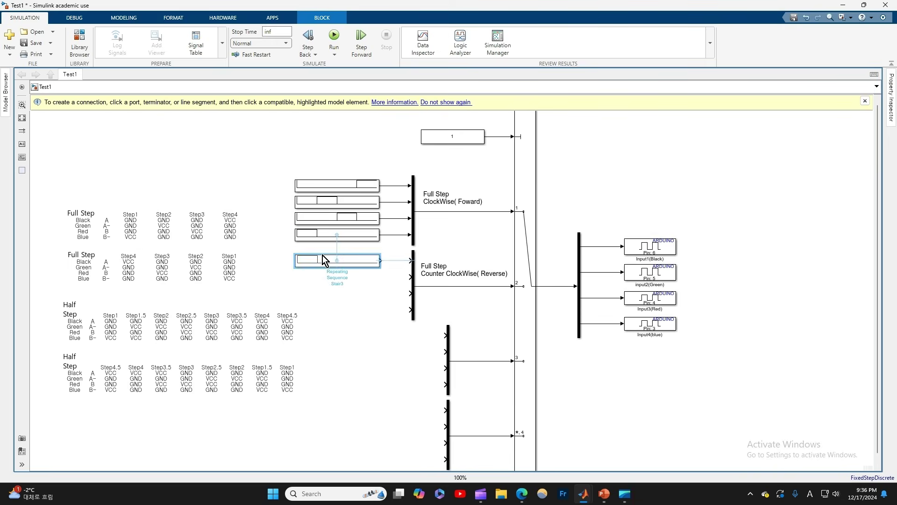
click(151, 279)
click(323, 223)
drag(352, 221, 350, 279)
click(386, 275)
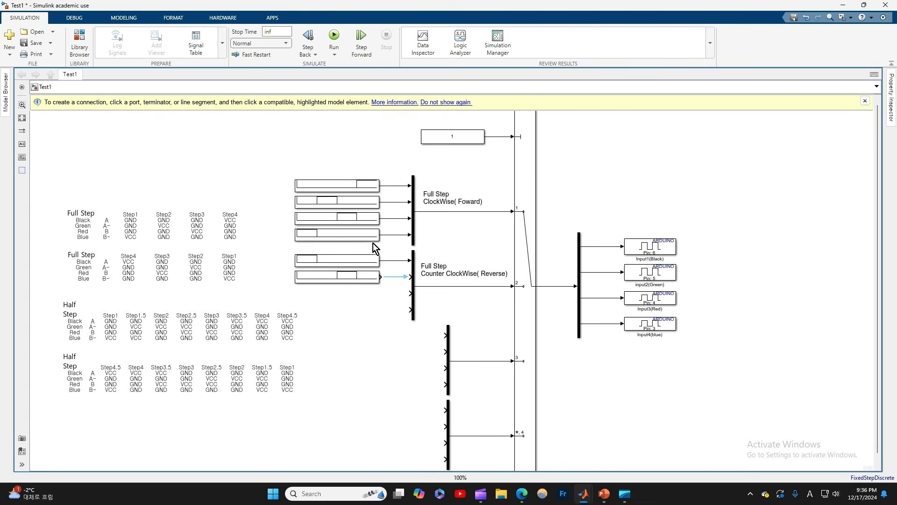
Copy the [0 1 0 0] and [0 0 0 1] stair blocks to the second Mux's third and fourth inputs and connect them.
drag(351, 205, 353, 297)
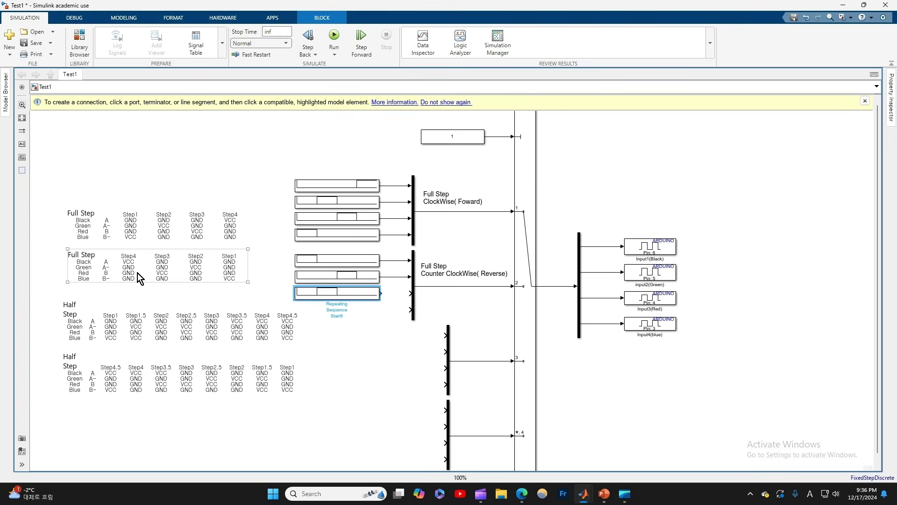
click(381, 293)
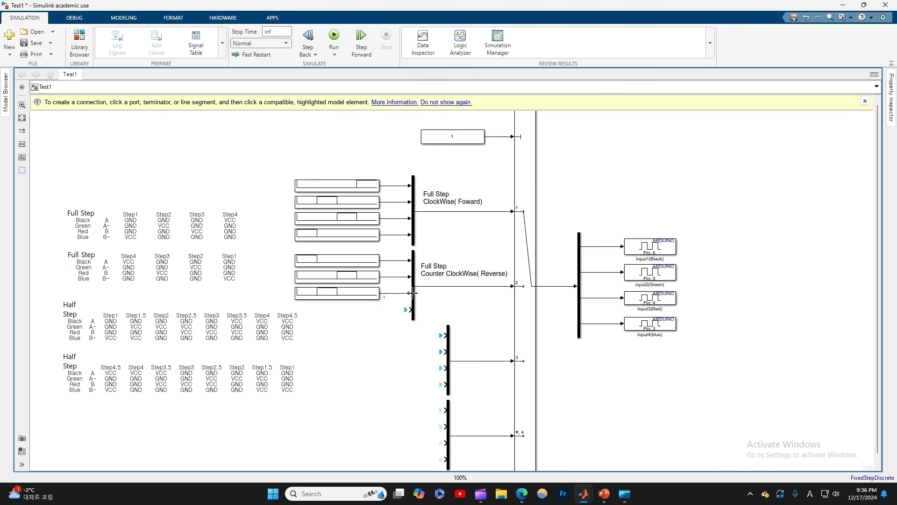
drag(328, 187, 332, 310)
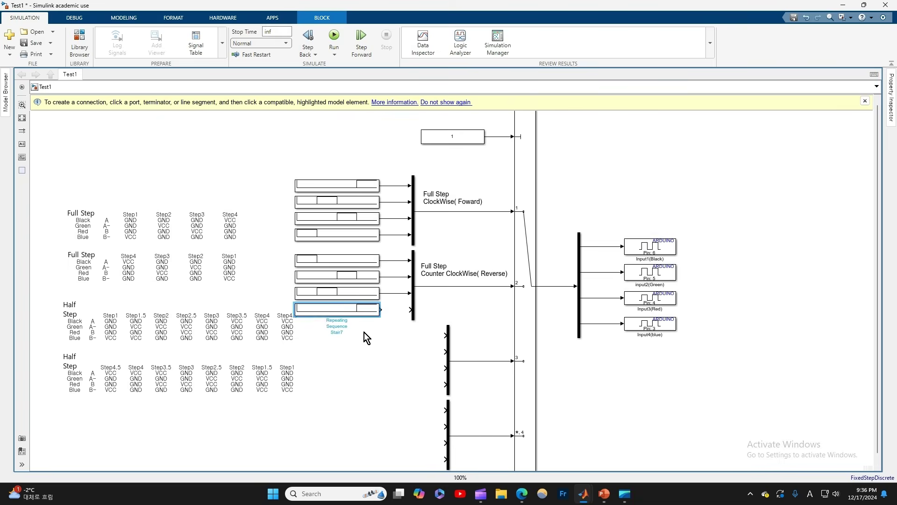
click(382, 307)
Align the third and fourth Muxes vertically under the second Mux.
drag(284, 406, 60, 201)
drag(173, 234, 117, 230)
click(373, 346)
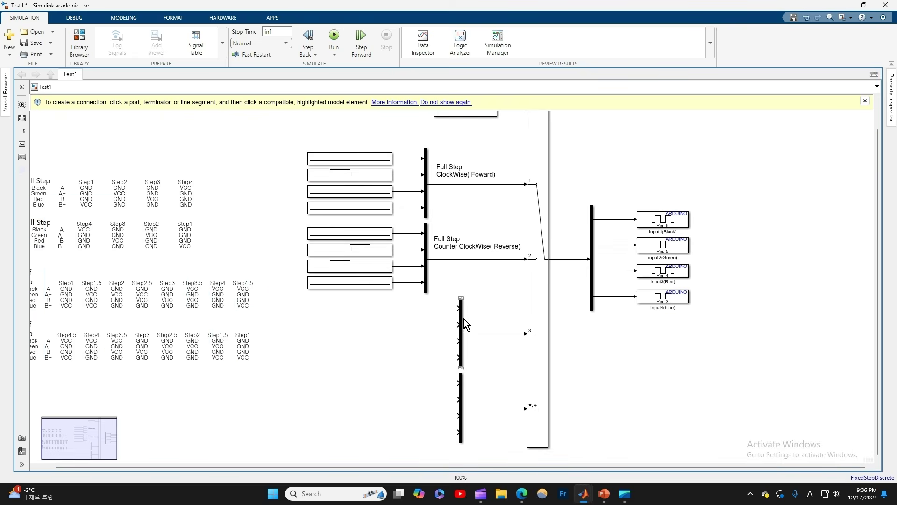
scroll(361, 314, down, 1)
drag(299, 281, 177, 386)
drag(215, 297, 178, 297)
click(260, 258)
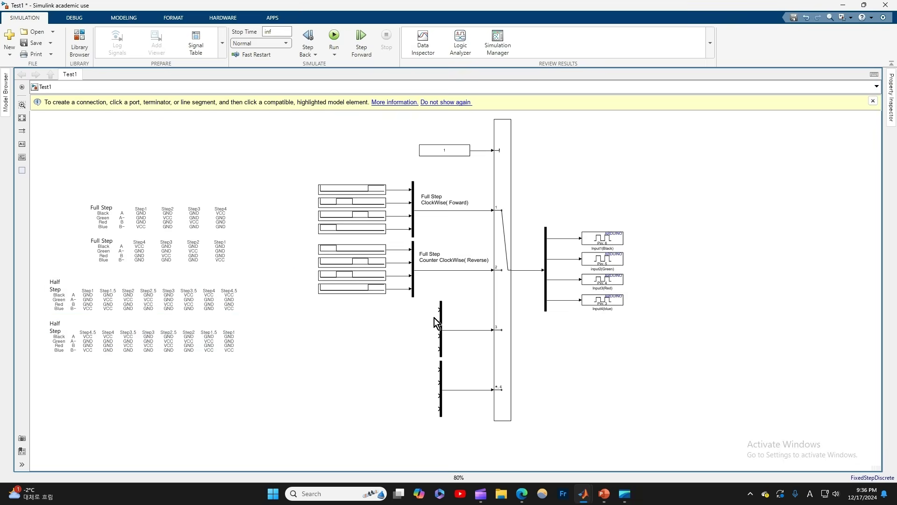
drag(442, 321, 414, 320)
drag(442, 375, 414, 376)
Copy the [0 0 0 1] stair block to the third Mux's first input and set its output values to [0 0 0 0 0 1 1 1].
drag(347, 187, 347, 307)
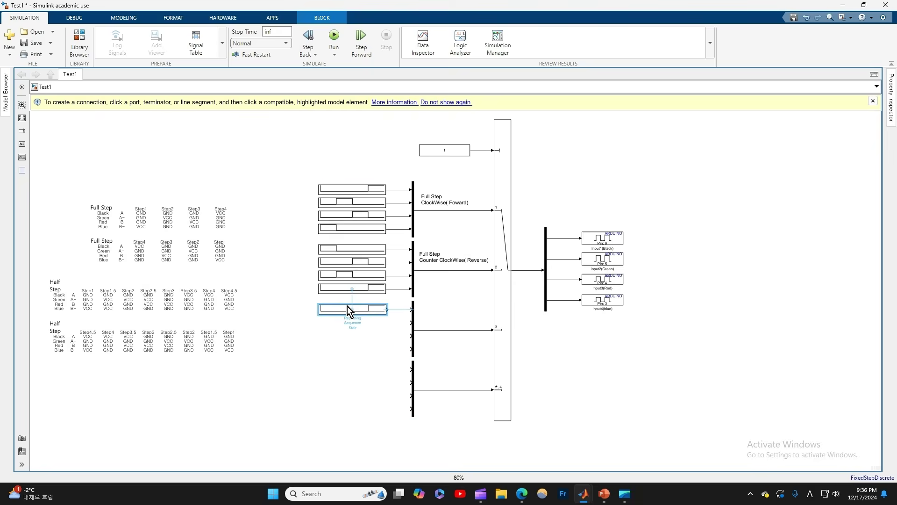
scroll(107, 306, up, 2)
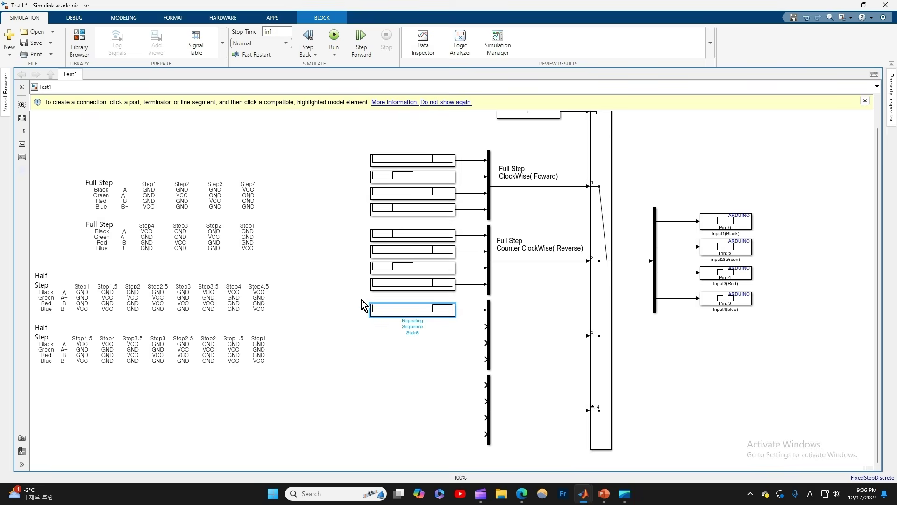
double_click(389, 311)
click(135, 312)
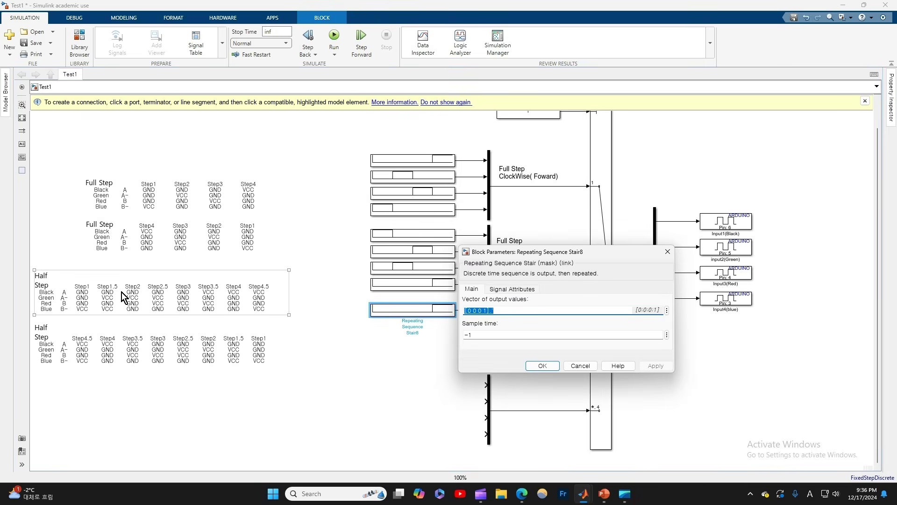
click(454, 298)
click(492, 311)
key(BackSpace)
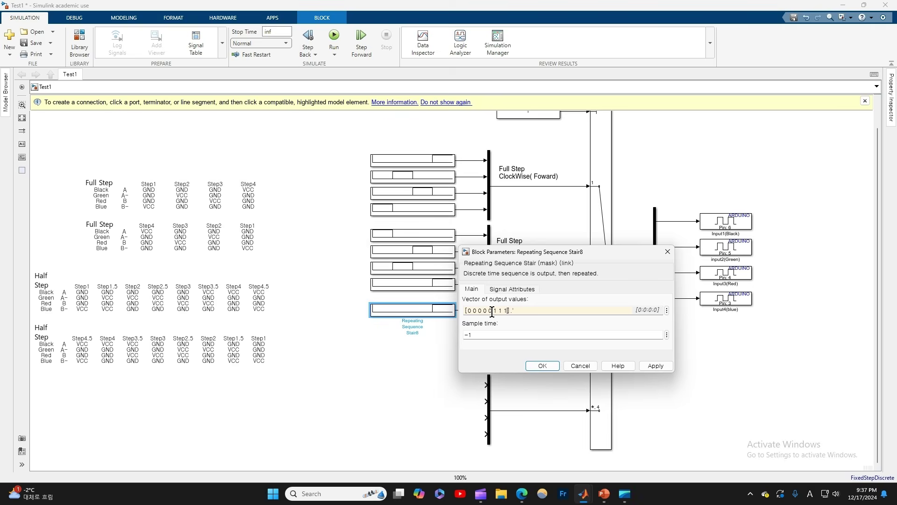
click(646, 367)
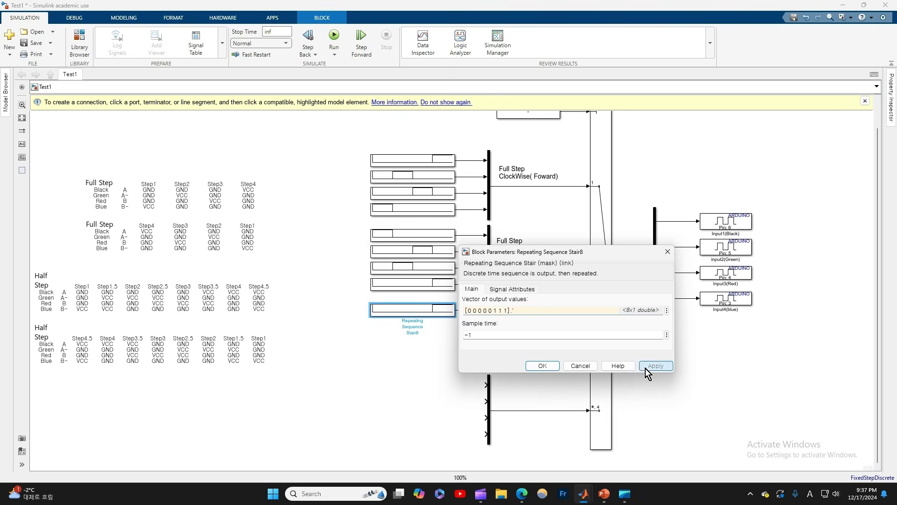
click(542, 366)
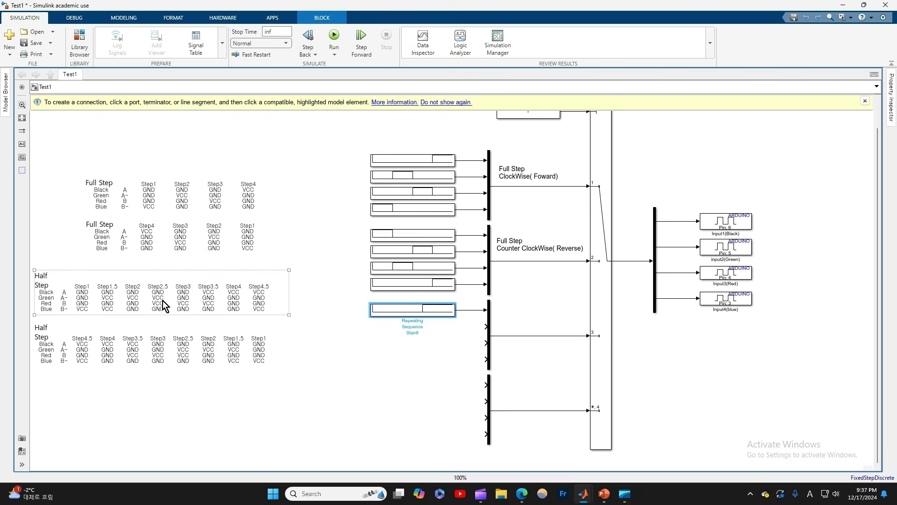
Copy that block to the third Mux's second input and set its output values to [0 1 1 1 0 0 0 0].
ctrl+drag(388, 310, 387, 327)
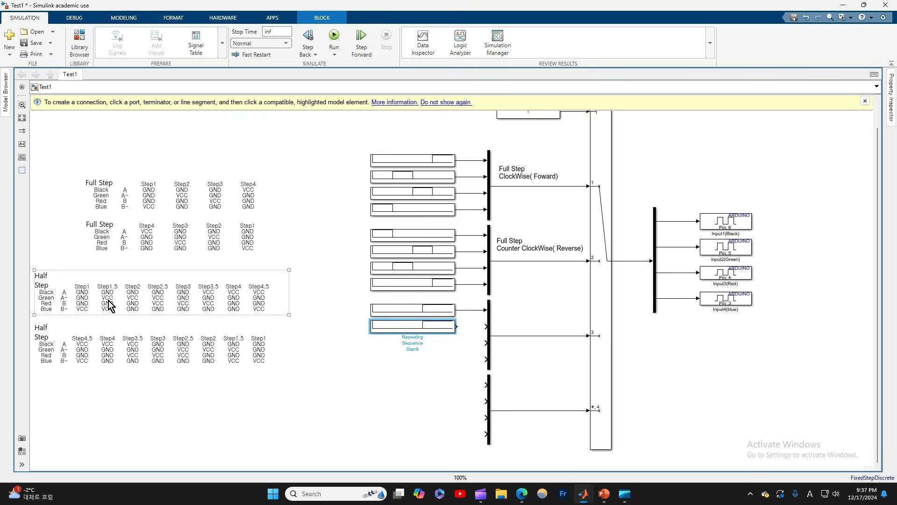
double_click(423, 329)
drag(472, 326, 506, 328)
text(1 )
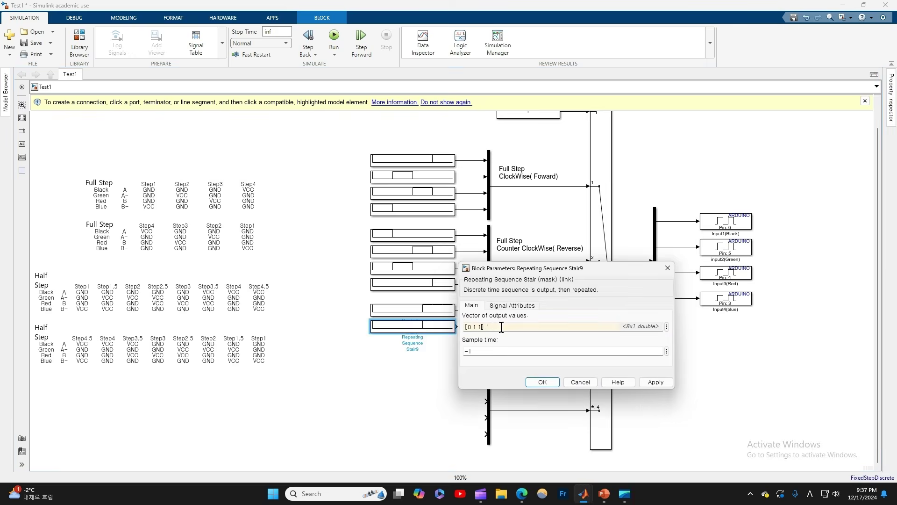
text(1 0 0 0 0)
click(531, 384)
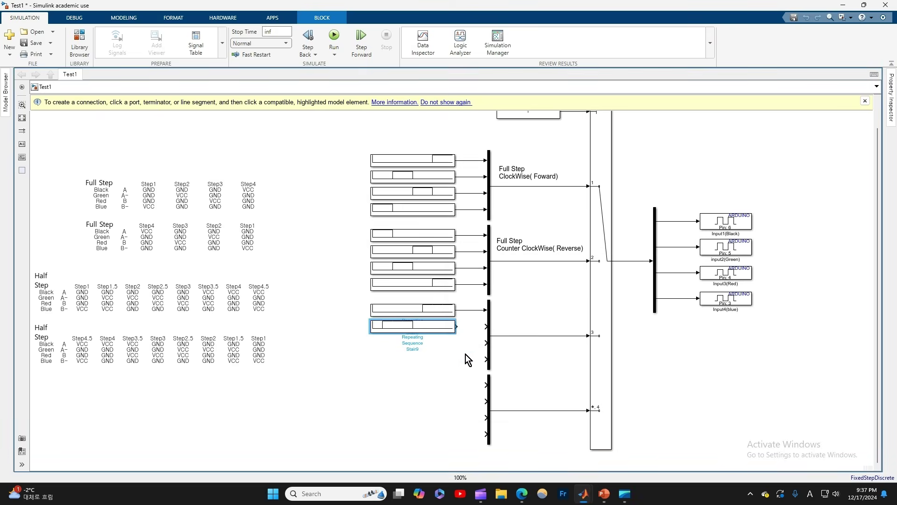
Copy a stair block for the third Mux's third input with output values [0 0 0 1 1 1 0 0] and connect the second and third blocks.
drag(433, 332, 436, 345)
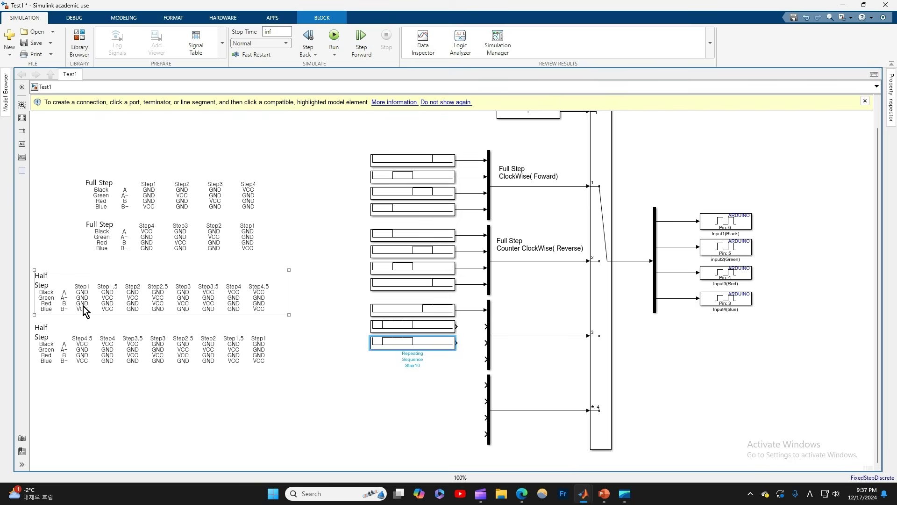
double_click(425, 345)
click(505, 343)
drag(505, 344, 466, 337)
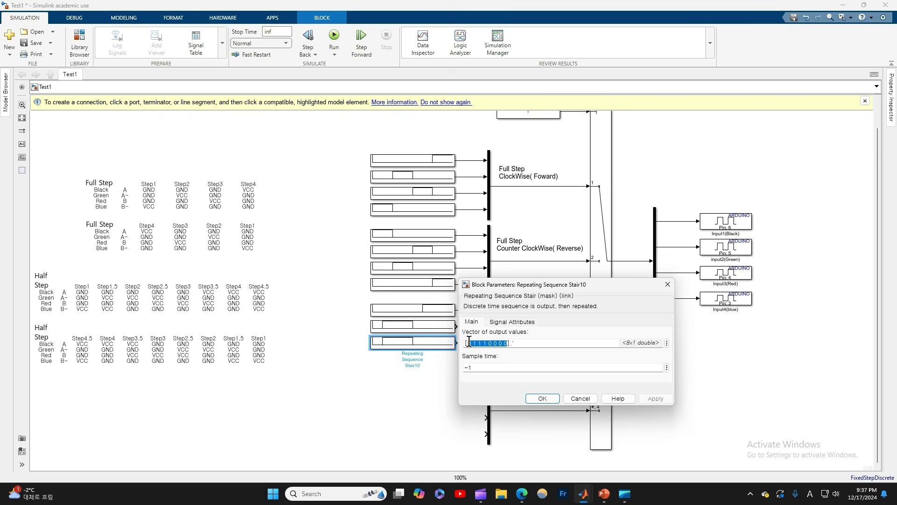
text(1)
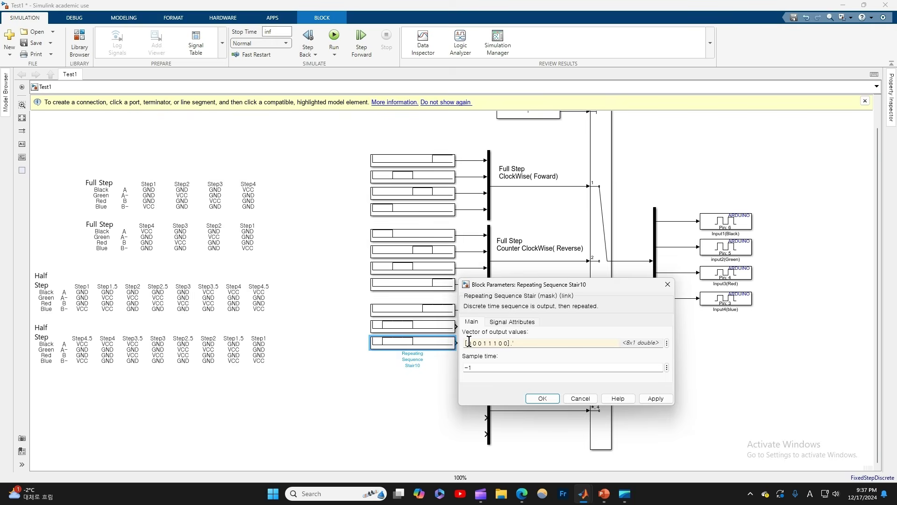
key(Return)
click(457, 342)
click(486, 343)
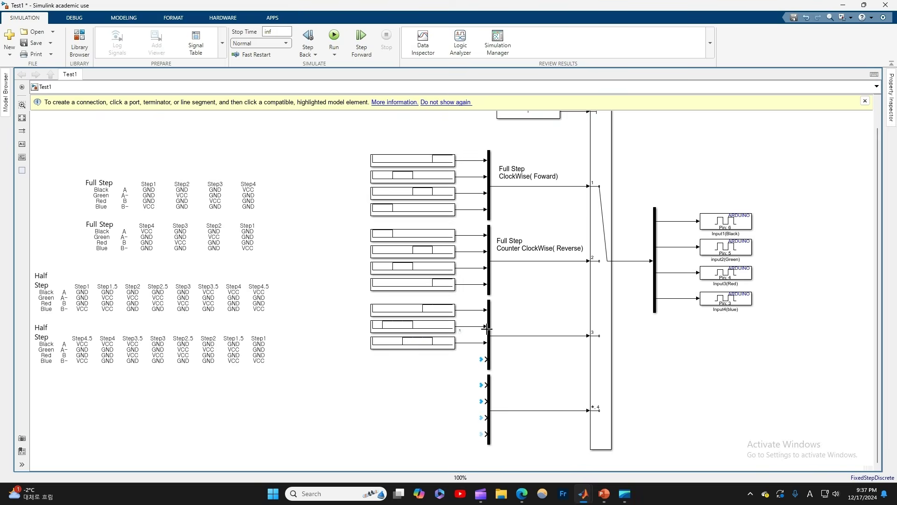
Copy a stair block to the third Mux's fourth input, set its output values to [1 1 0 0 0 0 0 1] and connect it.
drag(437, 326, 439, 357)
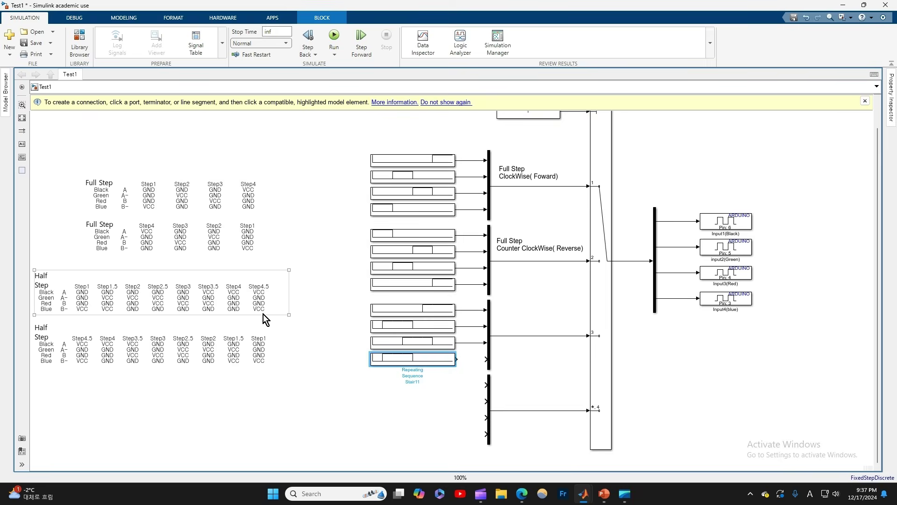
double_click(433, 356)
click(469, 360)
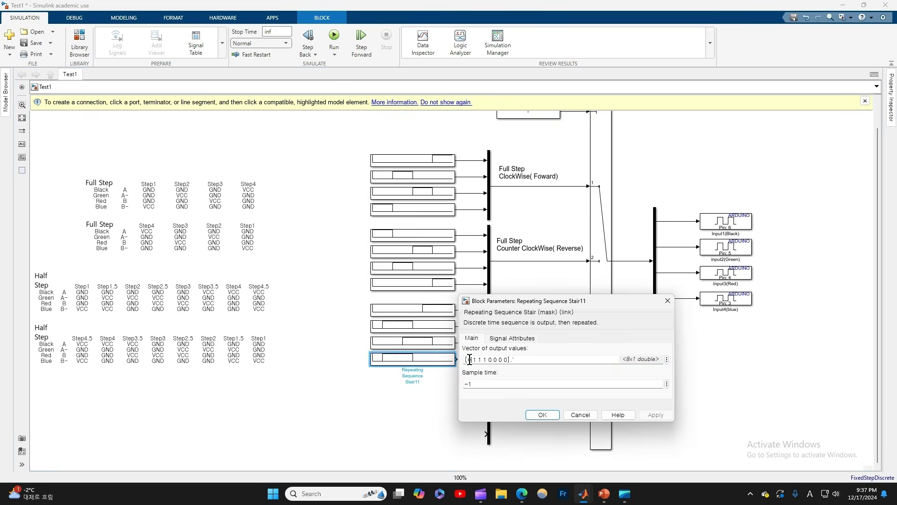
drag(468, 360, 501, 361)
text(1 1)
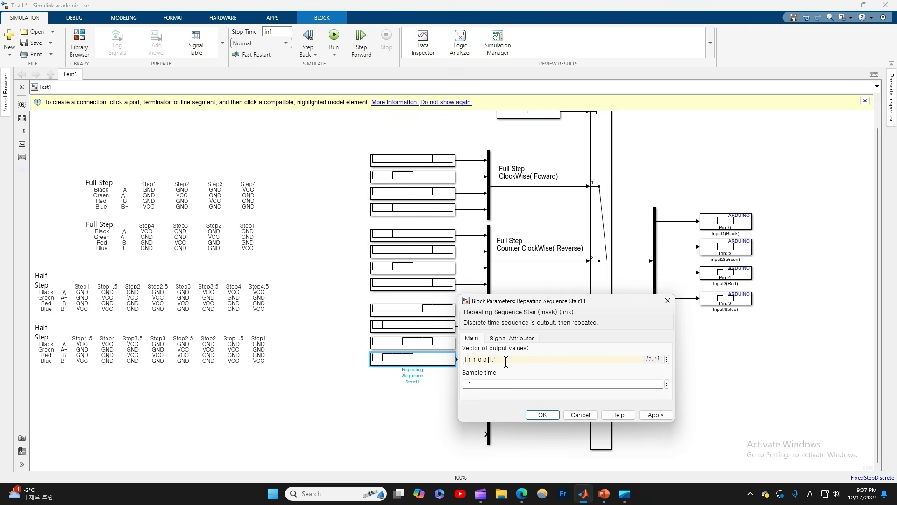
text( 0 0 0 0 0 1)
key(Return)
drag(458, 360, 484, 360)
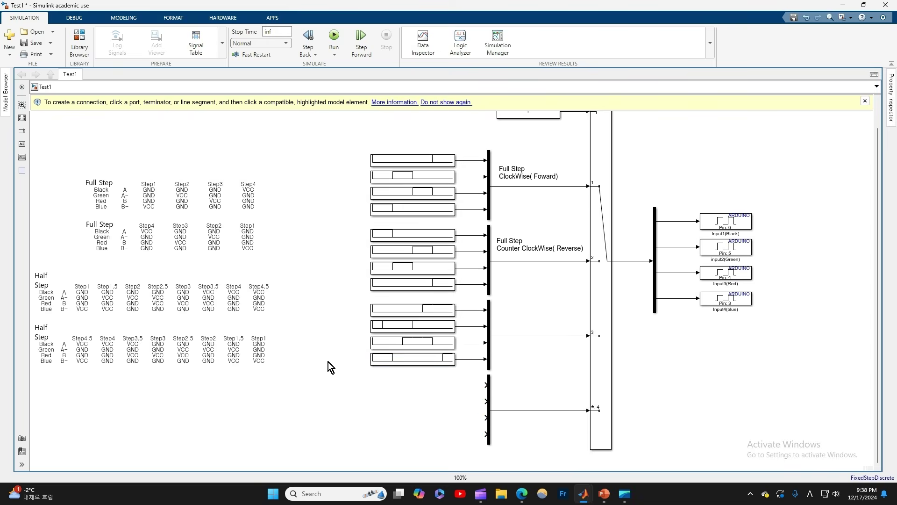
Following the second Half Step table, copy a stair block to the fourth Mux's first input with output values [1 1 1 0 0 0 0 0] and connect it.
click(249, 296)
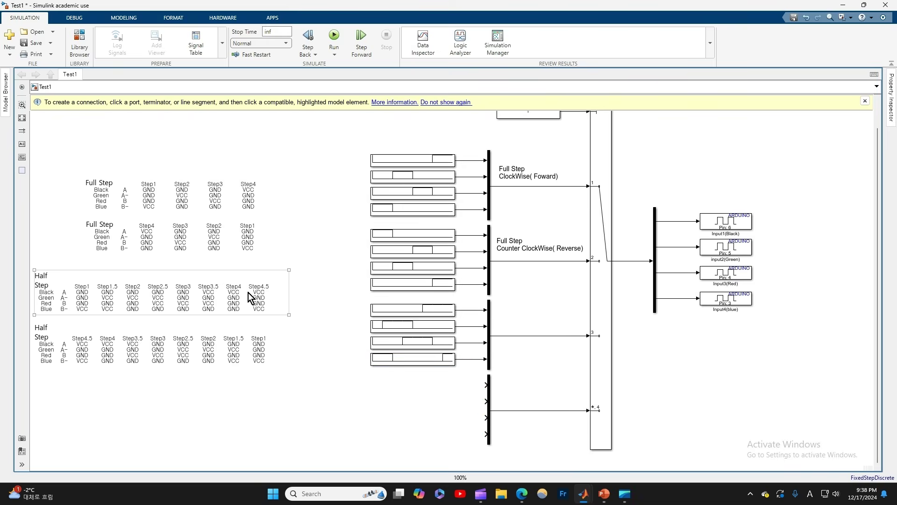
click(80, 359)
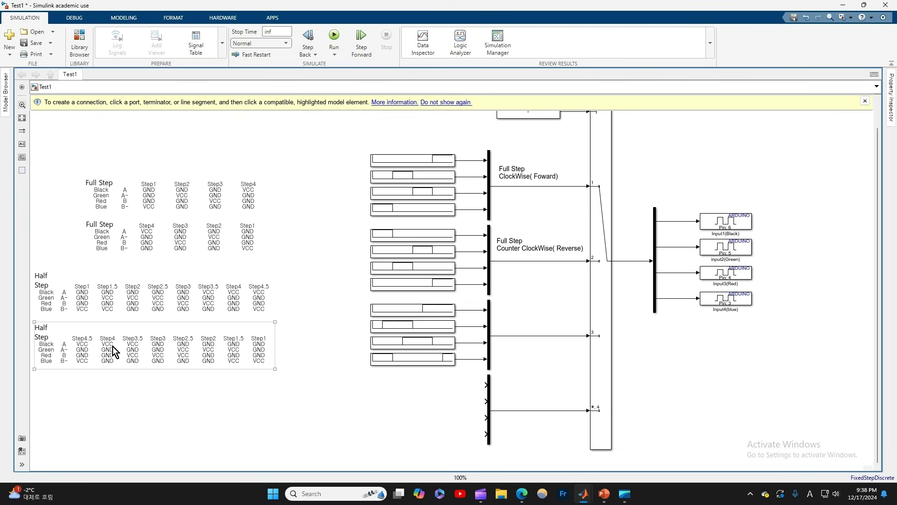
click(322, 346)
drag(395, 312, 396, 387)
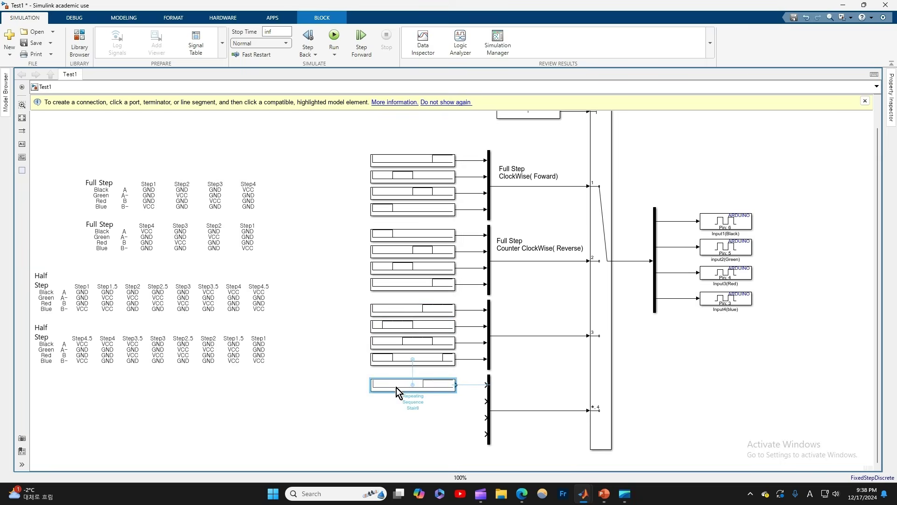
double_click(396, 388)
click(467, 386)
drag(467, 386, 507, 386)
text(1 1 1 0)
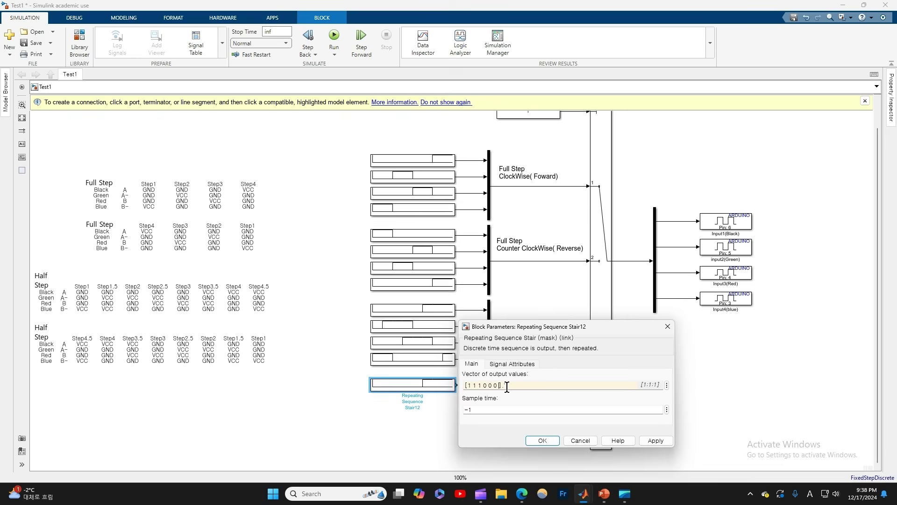
click(655, 440)
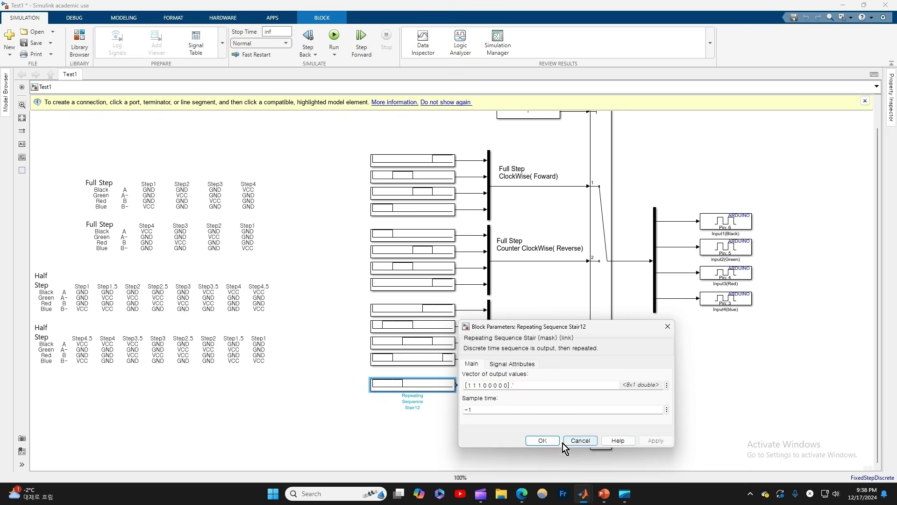
click(543, 440)
drag(456, 384, 485, 384)
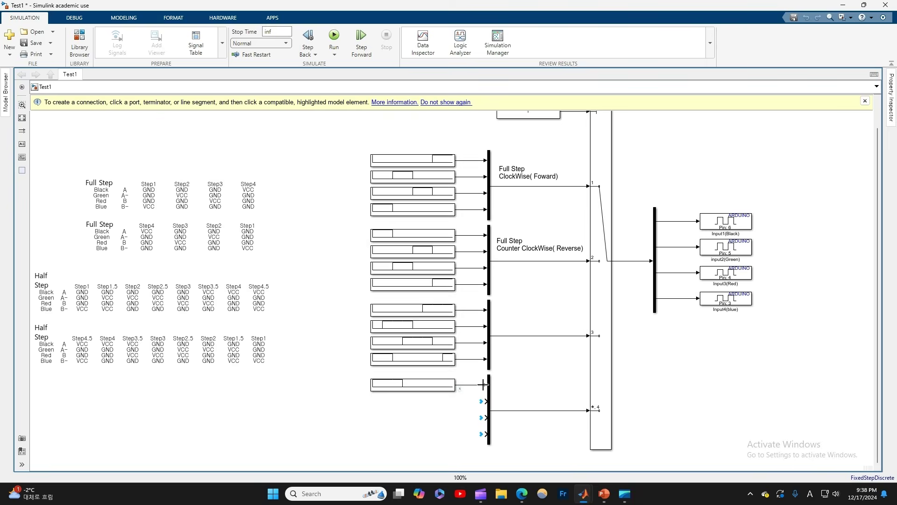
Copy that block to the fourth Mux's second input and set its output values to [0 0 0 0 1 1 1 0].
drag(393, 386, 392, 404)
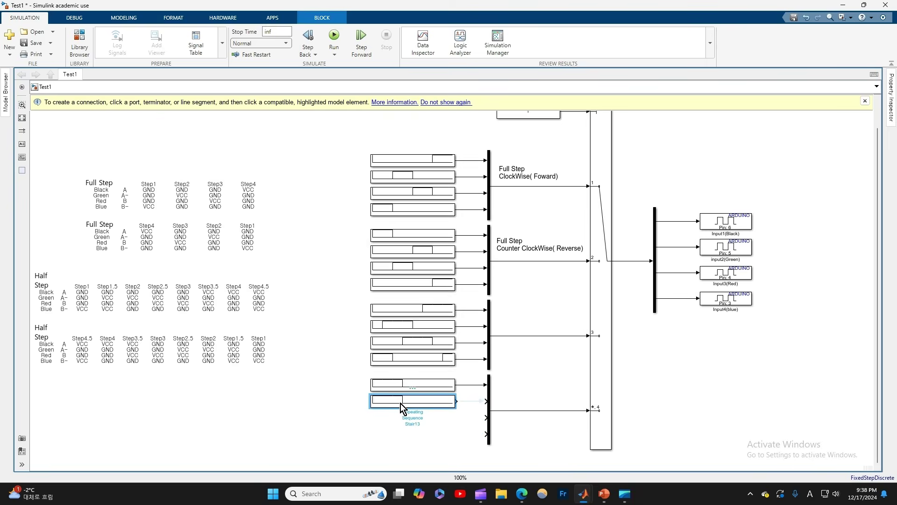
double_click(400, 403)
drag(466, 402, 507, 403)
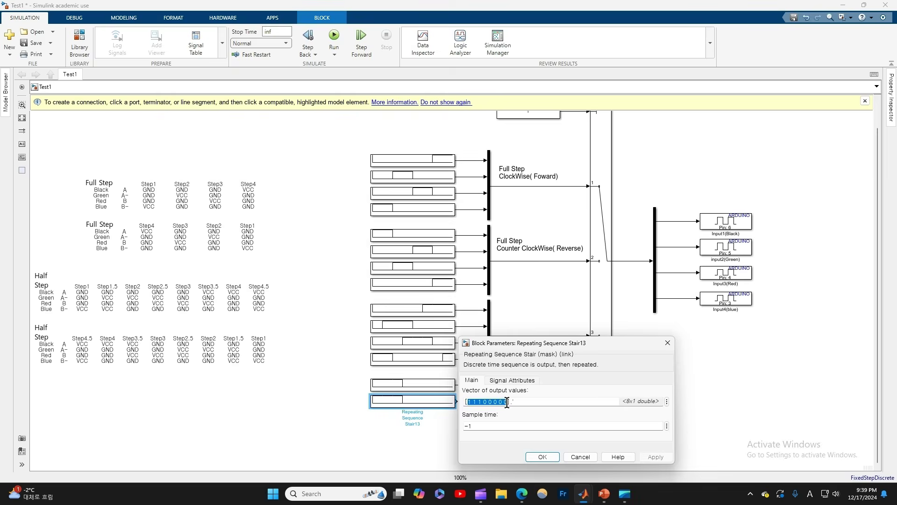
text(0)
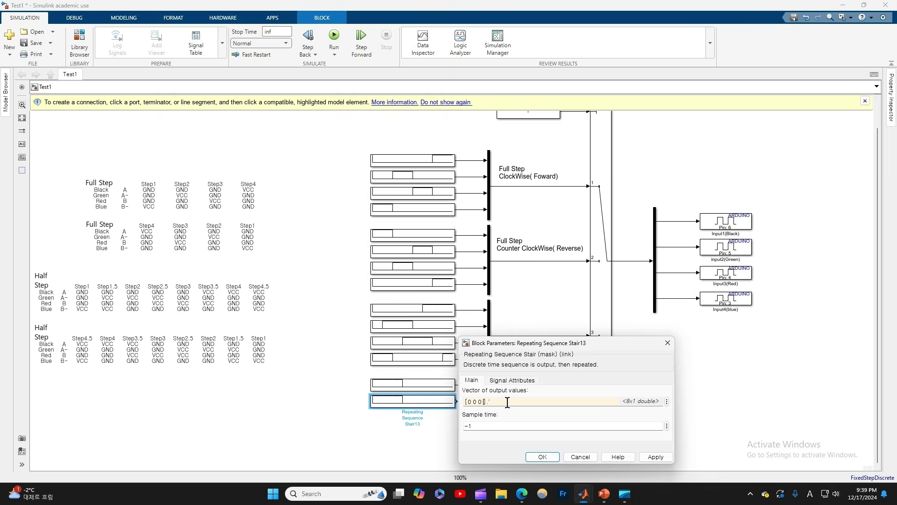
text( 0 0 0 1 1 1 0)
click(649, 457)
click(542, 456)
Connect the second block and copy it to the fourth Mux's third input with output values [0 0 1 1 1 0 0 0].
drag(457, 401, 448, 419)
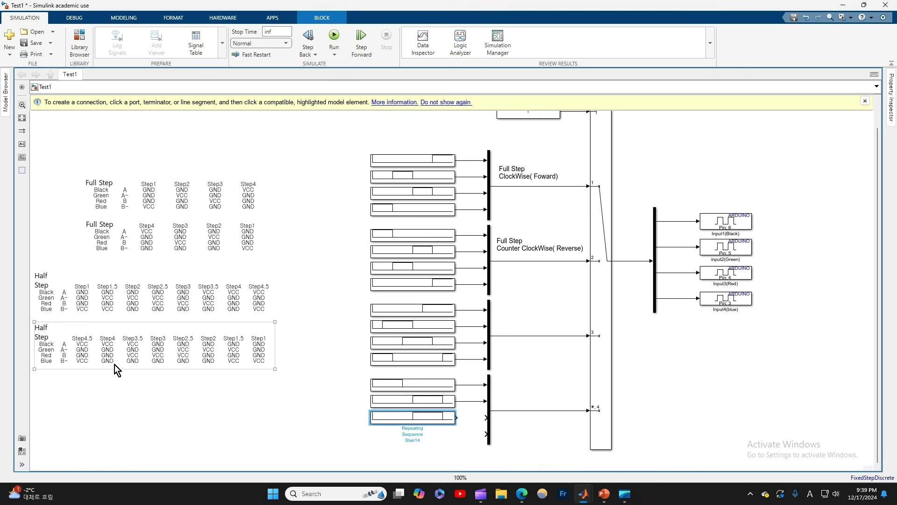
double_click(413, 414)
click(507, 418)
drag(507, 419, 482, 419)
text(1)
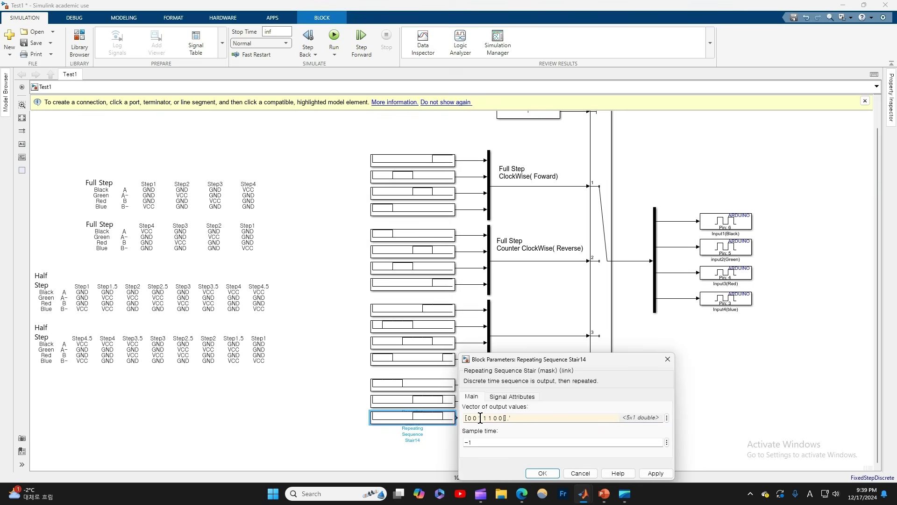
click(542, 472)
Copy a stair block to the fourth Mux's fourth input, set its output values to [1 0 0 0 0 0 1 1] and connect it.
drag(440, 420, 508, 420)
double_click(431, 433)
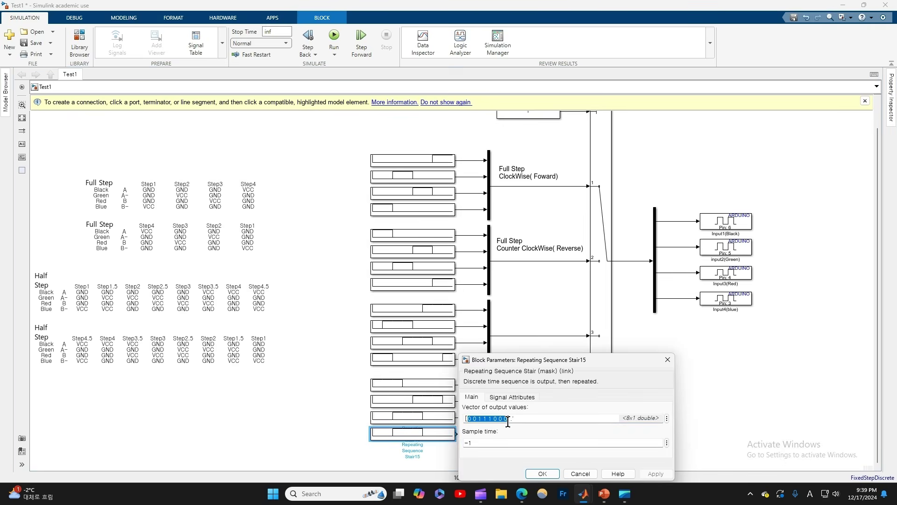
text(1 0 0 0 0 0 1)
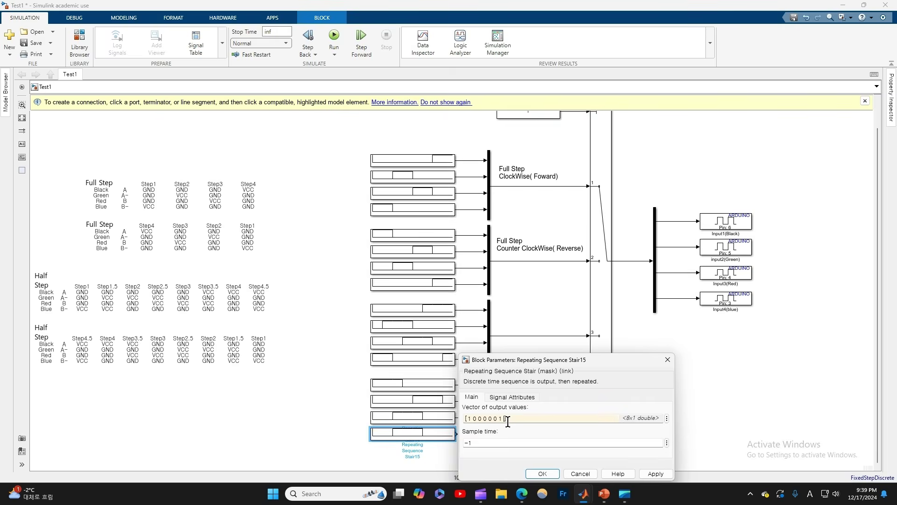
click(655, 473)
click(572, 473)
drag(457, 434, 486, 434)
Copy the "Full Step ClockWise( Foward)" label beside the third Mux and change its first line to "Half Step".
mouse_move(514, 176)
mouse_down()
mouse_move(512, 316)
mouse_move(496, 312)
mouse_up()
click(508, 313)
text(Half Step)
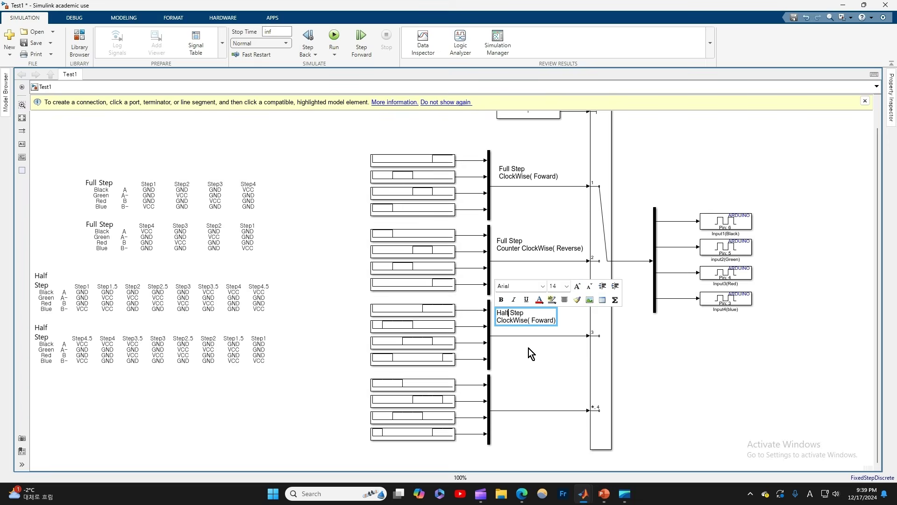
key(Escape)
Copy the Half Step label beside the fourth Mux and change its second line to "Count ClockWise( Reverse)".
drag(522, 321, 519, 400)
click(514, 392)
text(Count)
key(Escape)
double_click(550, 398)
drag(572, 401, 550, 398)
text(Reverse))
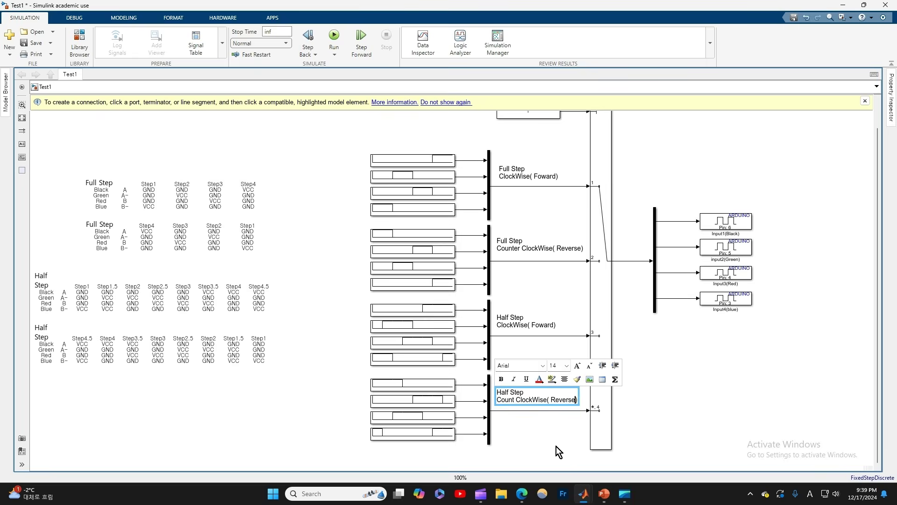
click(527, 376)
scroll(533, 370, down, 2)
drag(524, 164, 253, 189)
click(475, 184)
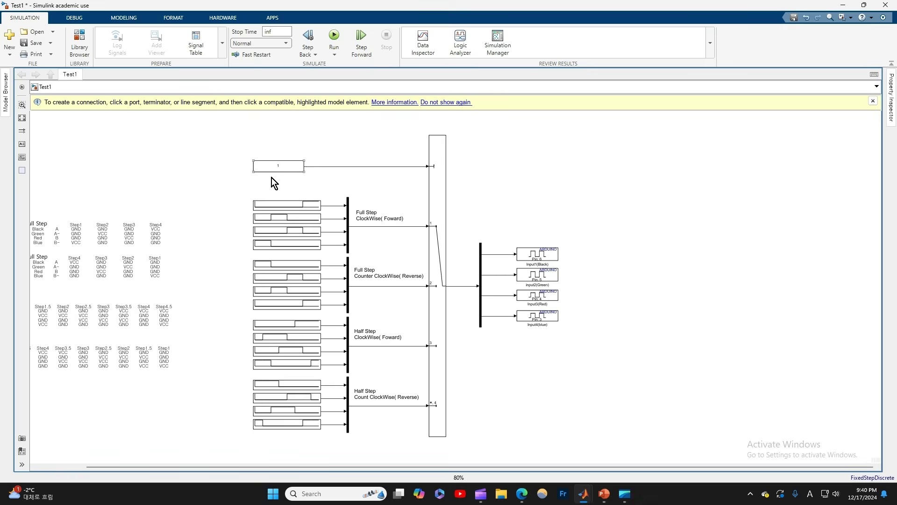
mouse_move(399, 197)
mouse_down()
mouse_move(400, 251)
mouse_move(400, 240)
mouse_up()
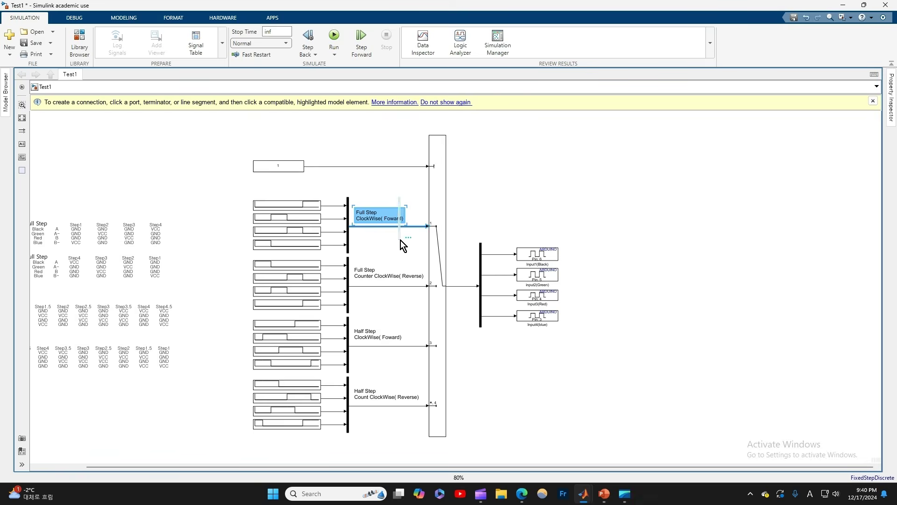
click(396, 172)
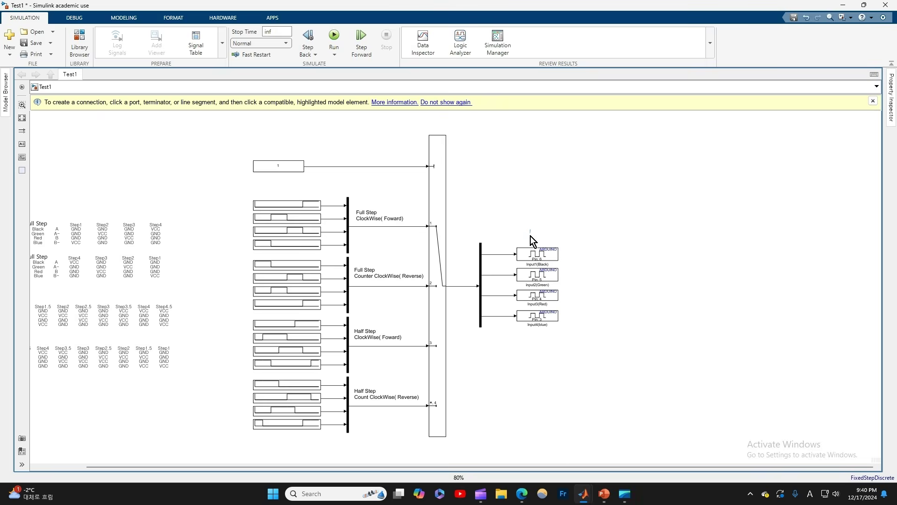
drag(536, 333, 530, 244)
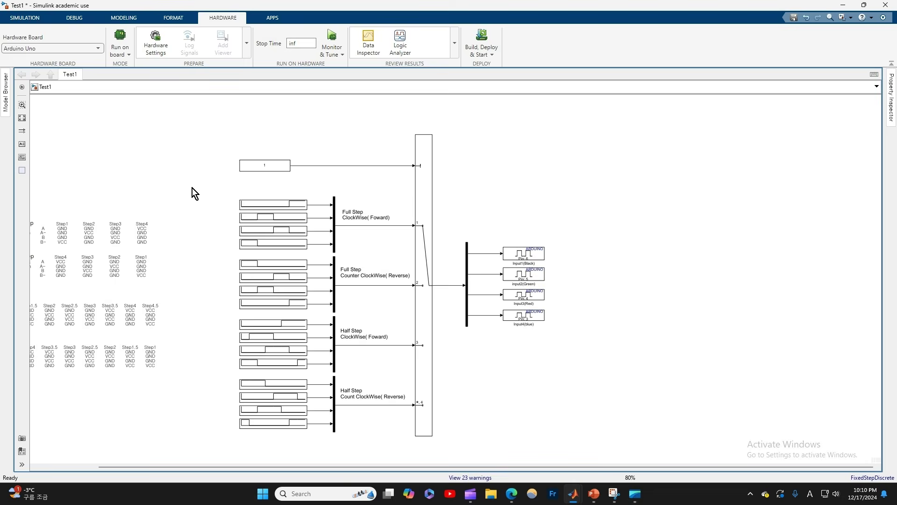
Move the four step tables closer to the stair blocks and space them vertically so each sits beside its matching Mux group.
drag(192, 187, 26, 403)
mouse_move(120, 231)
mouse_down()
mouse_move(201, 242)
mouse_move(186, 234)
mouse_up()
click(206, 290)
drag(203, 315, 198, 315)
drag(200, 361, 202, 405)
drag(204, 325, 204, 359)
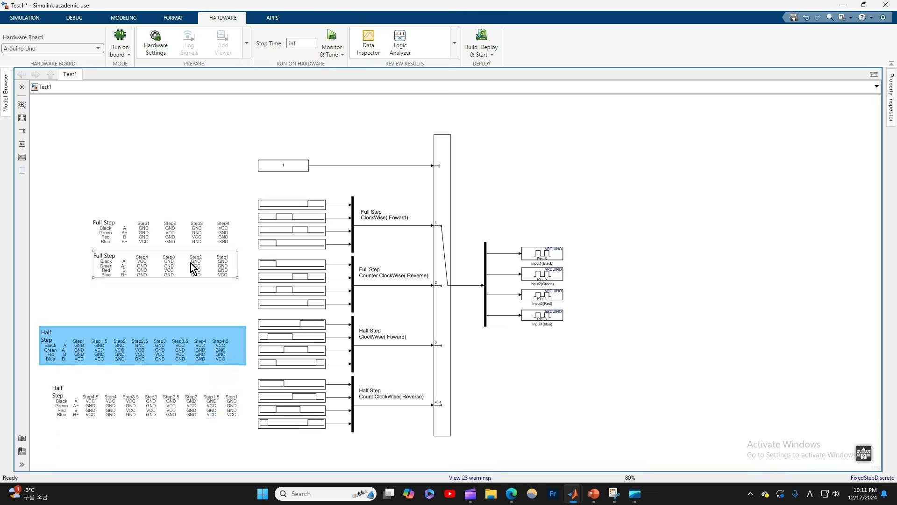
drag(188, 261, 191, 285)
drag(192, 241, 198, 240)
click(212, 176)
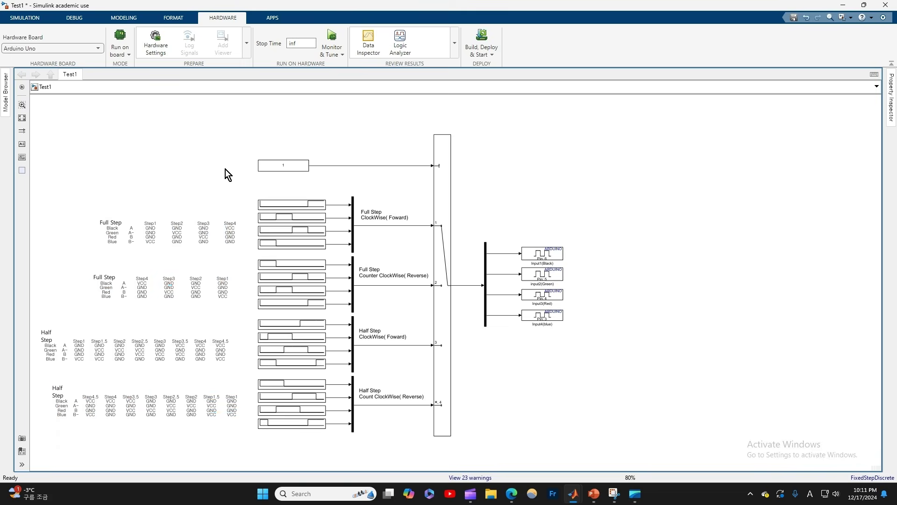
Run the model on the Arduino Uno with Monitor & Tune and set the selector Constant to 2.
click(222, 19)
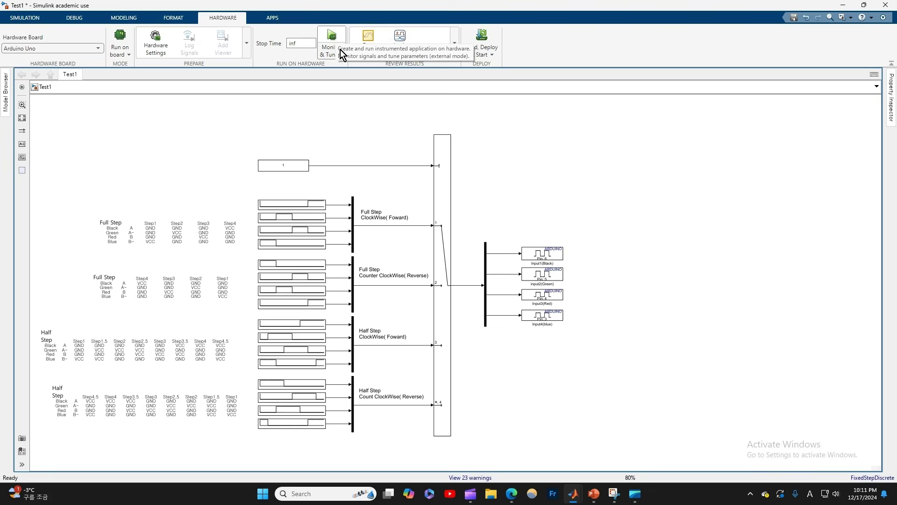
click(326, 51)
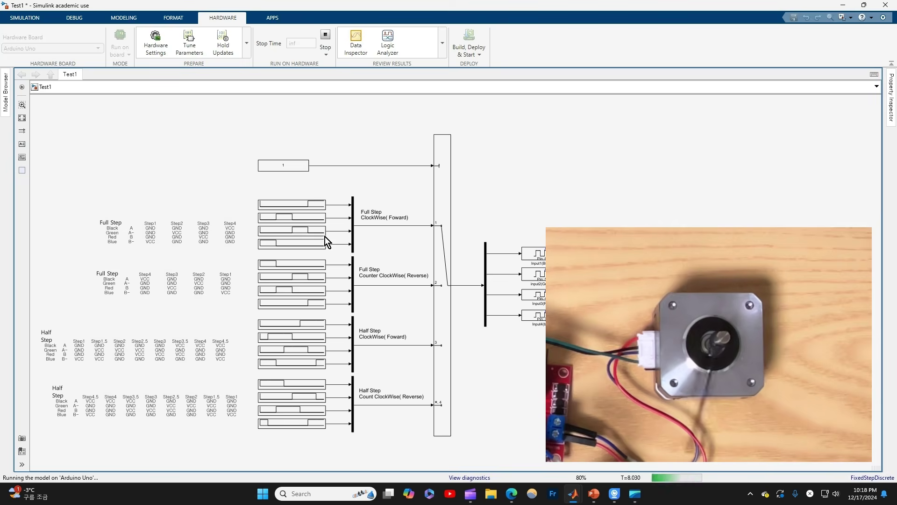
double_click(288, 170)
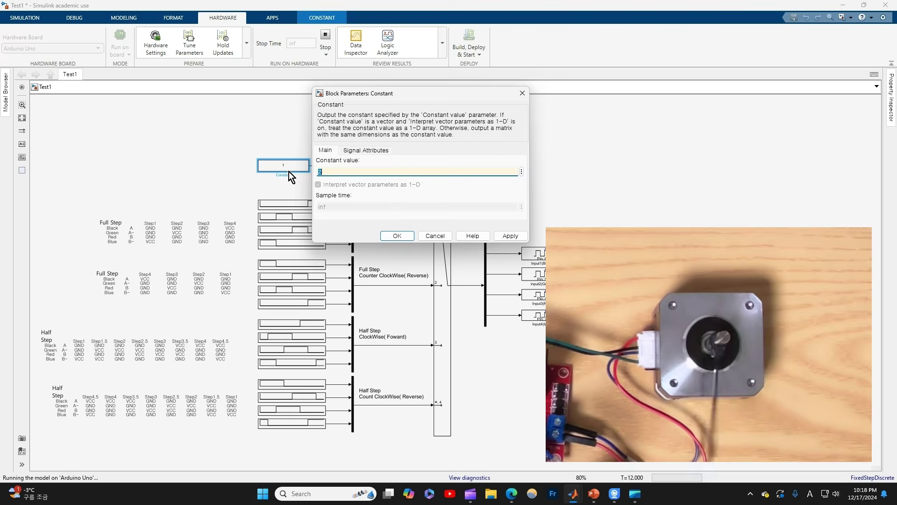
text(2)
key(Return)
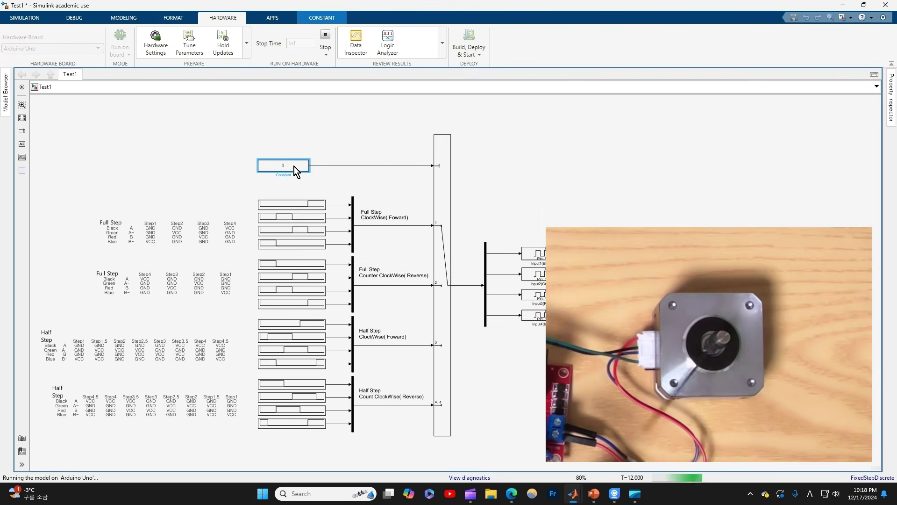
While the model runs on the board, set the selector Constant to 3 and then to 4.
double_click(294, 166)
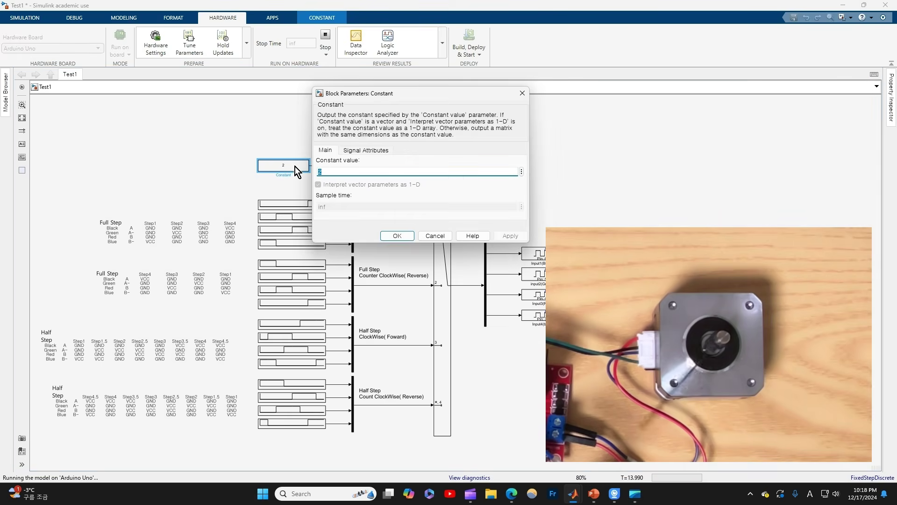
text(3)
key(Return)
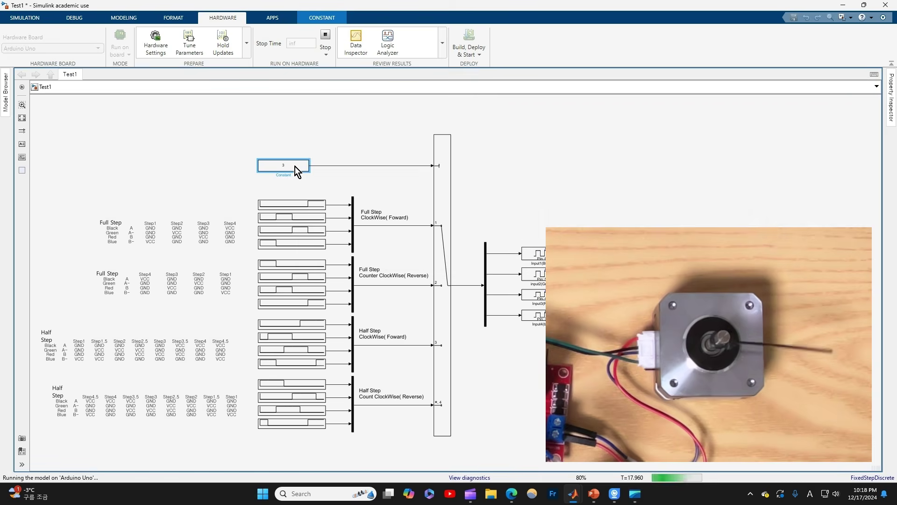
double_click(296, 166)
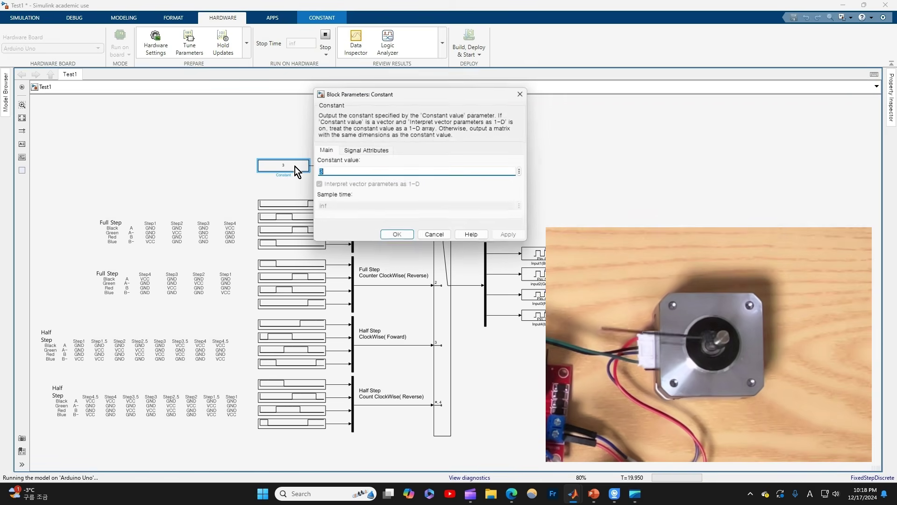
text(4)
key(Return)
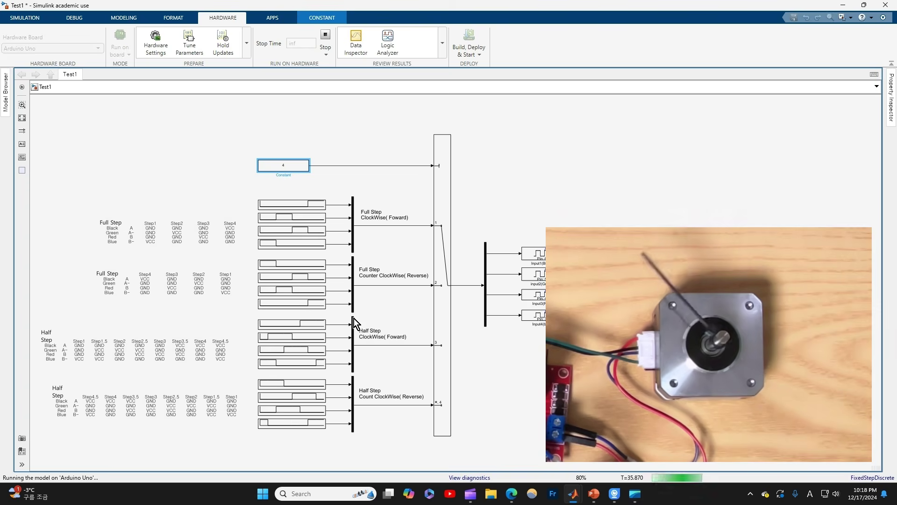
Switch the running motor back to full step with Constant value 1, then to half step with value 3.
double_click(290, 166)
text(1)
key(Return)
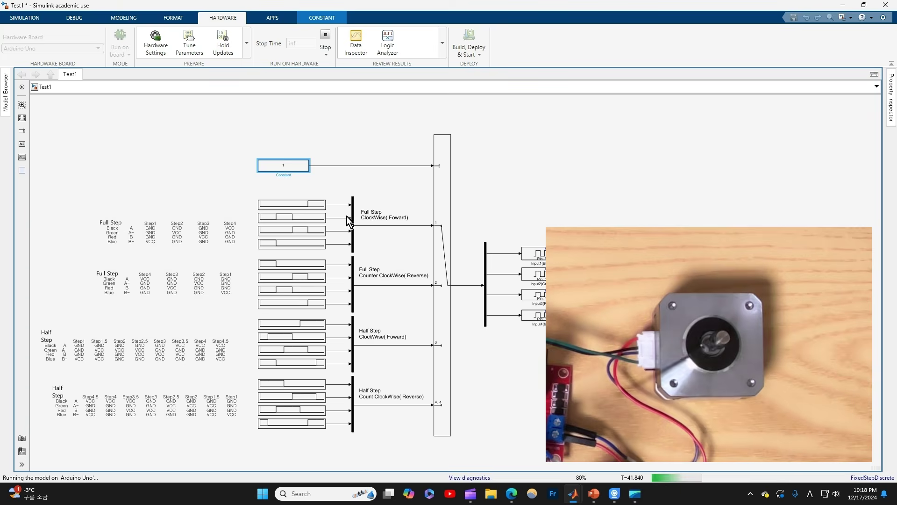
double_click(293, 166)
text(3)
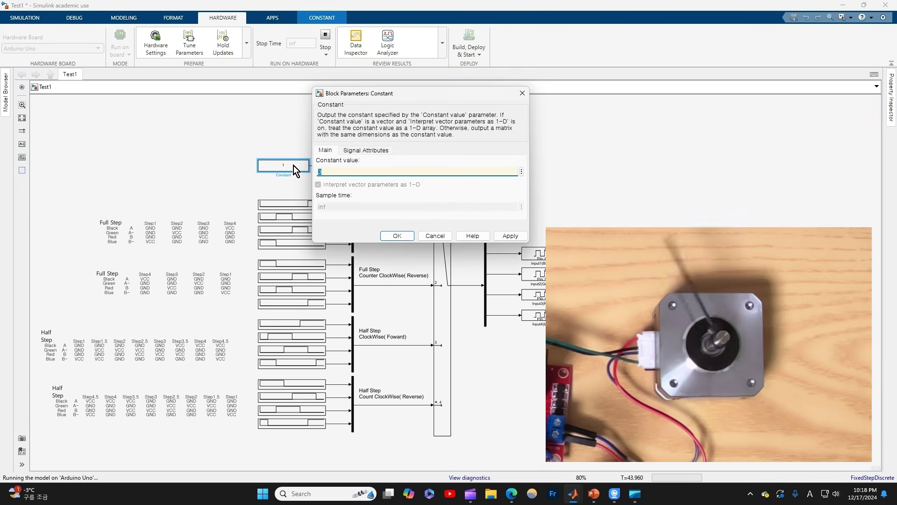
key(Return)
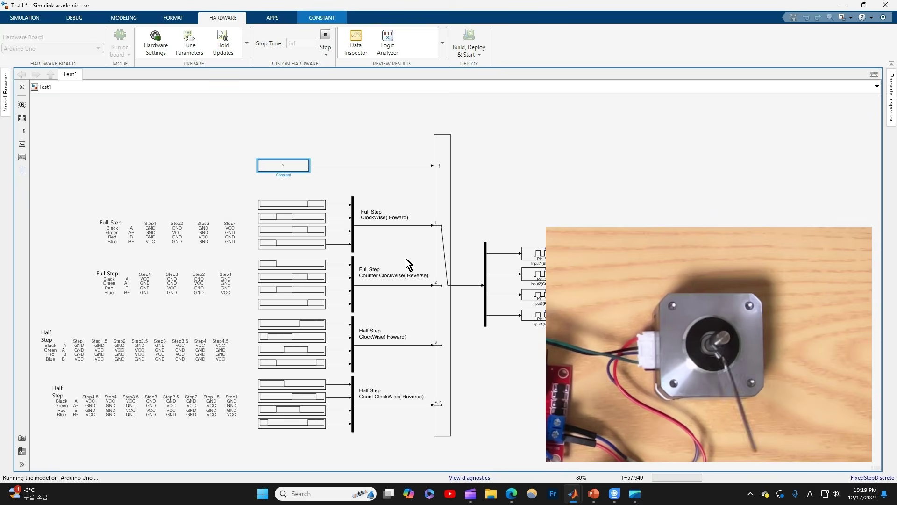
Set the selector Constant back to 1 and stop the run on the Arduino Uno.
click(489, 222)
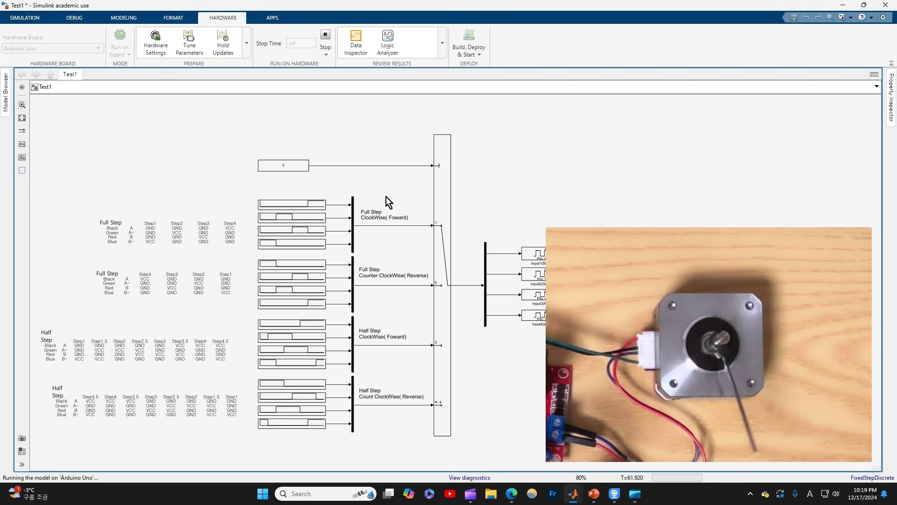
scroll(380, 193, up, 1)
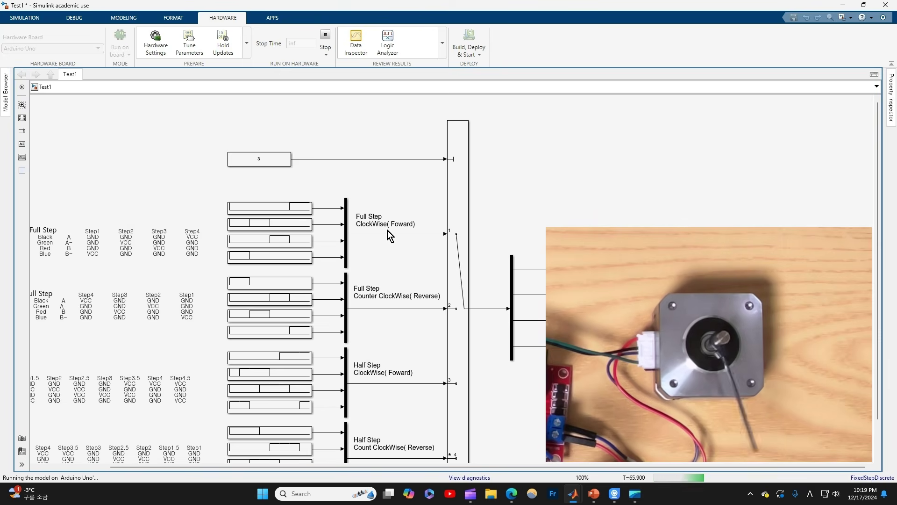
scroll(388, 231, down, 1)
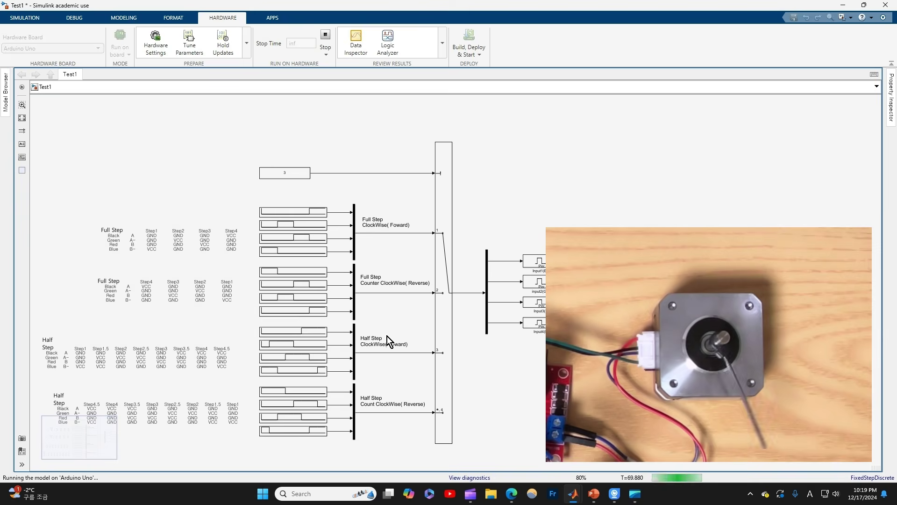
double_click(301, 178)
text(1)
key(Return)
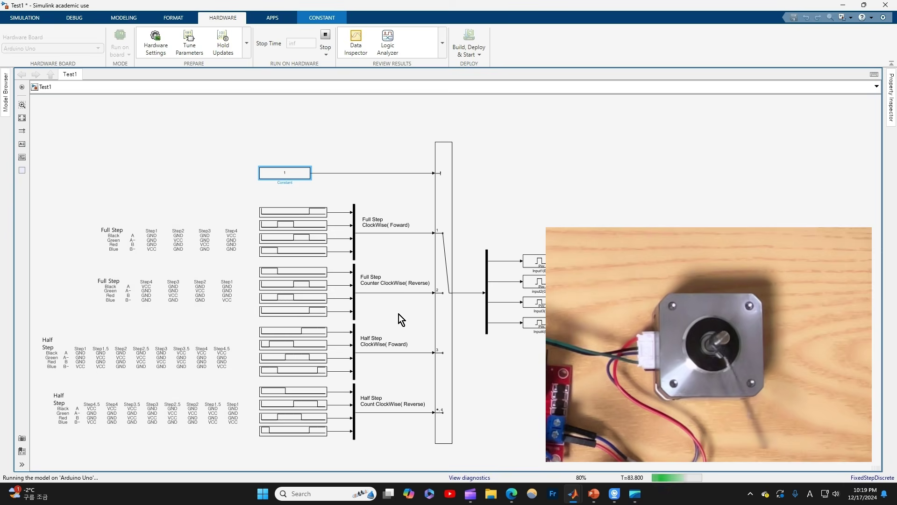
click(330, 40)
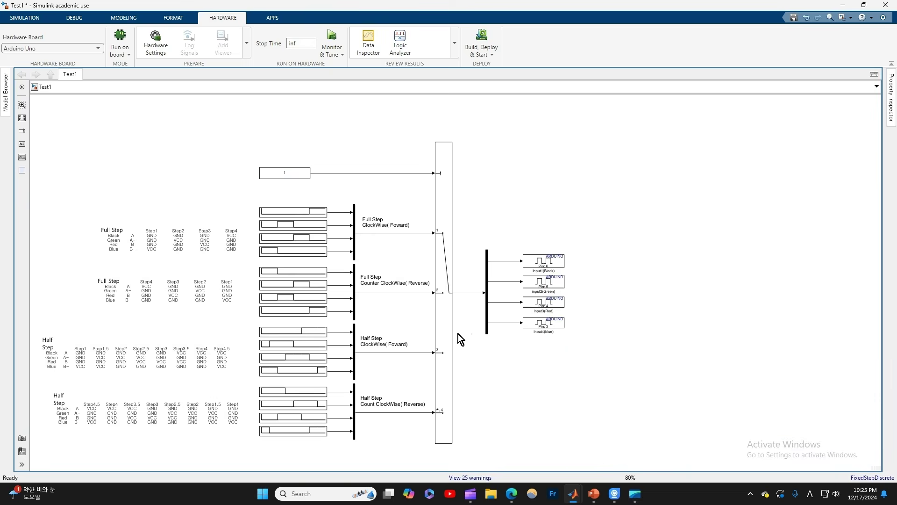
Delete all four Full Step and Half Step tables beside the stair blocks.
click(410, 346)
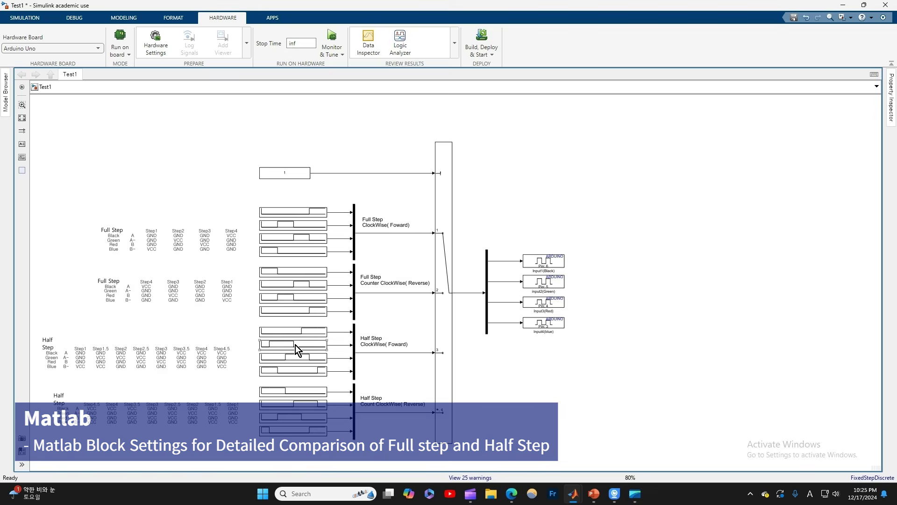
click(225, 246)
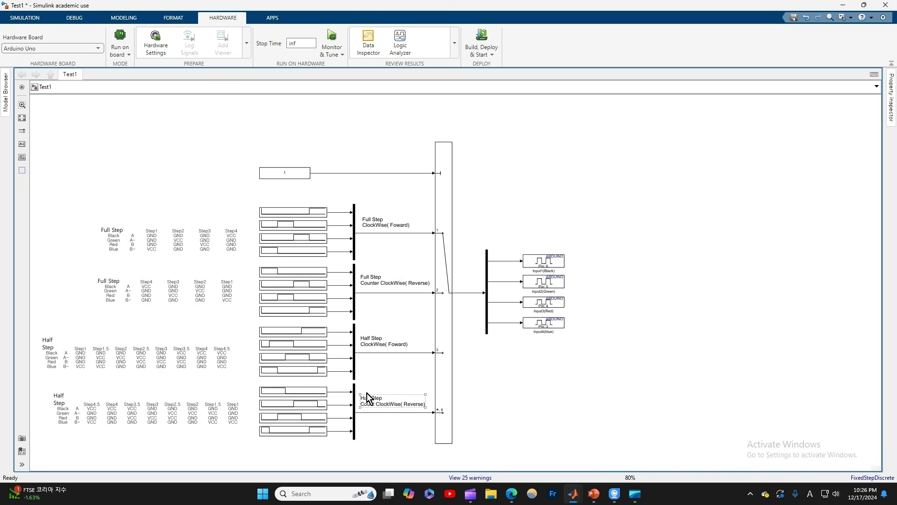
drag(217, 187, 131, 431)
key(Delete)
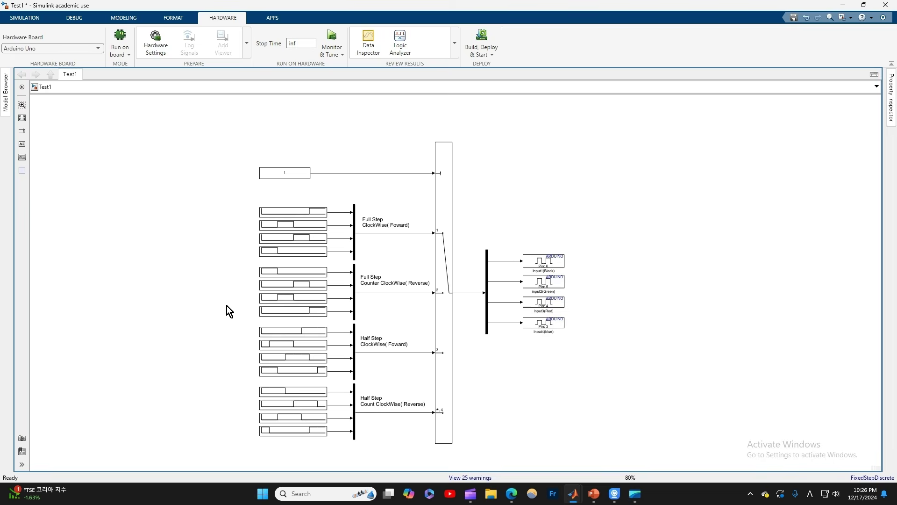
Set the sample time of the first two stair blocks in the Full Step ClockWise group to 0.4.
scroll(226, 305, up, 2)
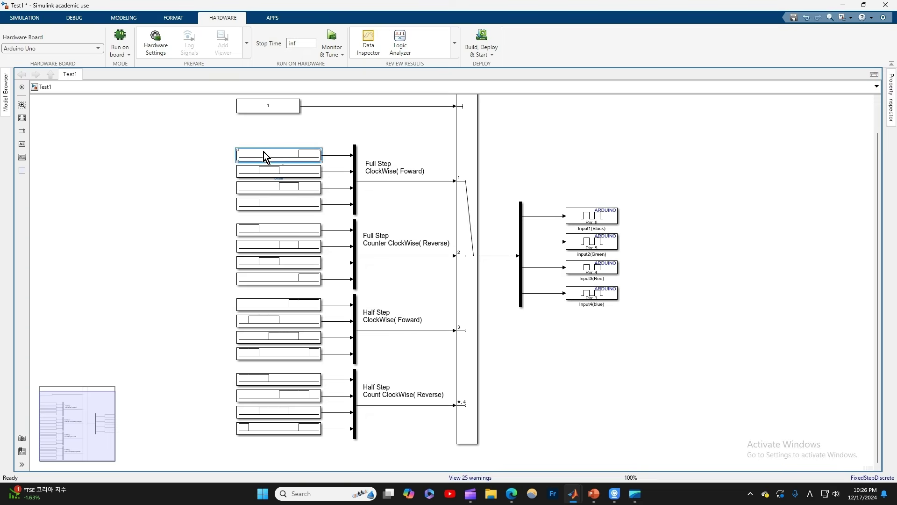
double_click(264, 152)
key(Tab)
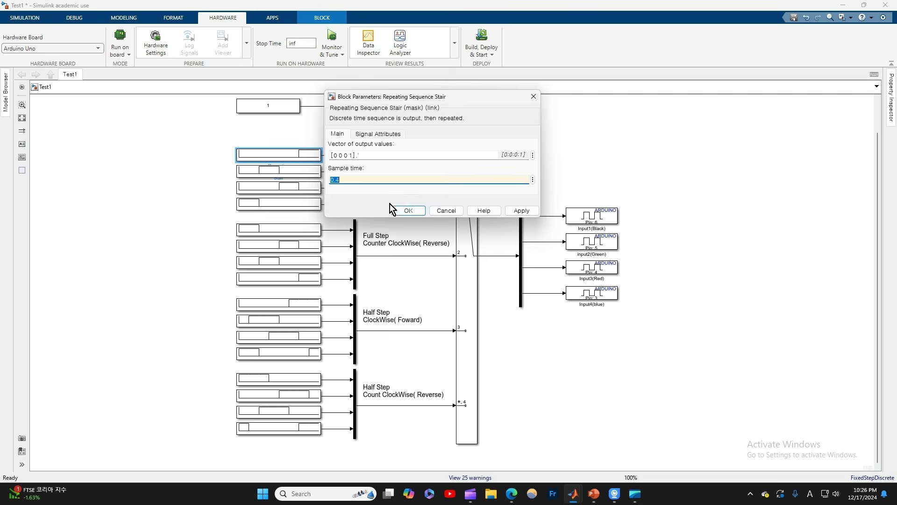
key(Return)
double_click(303, 172)
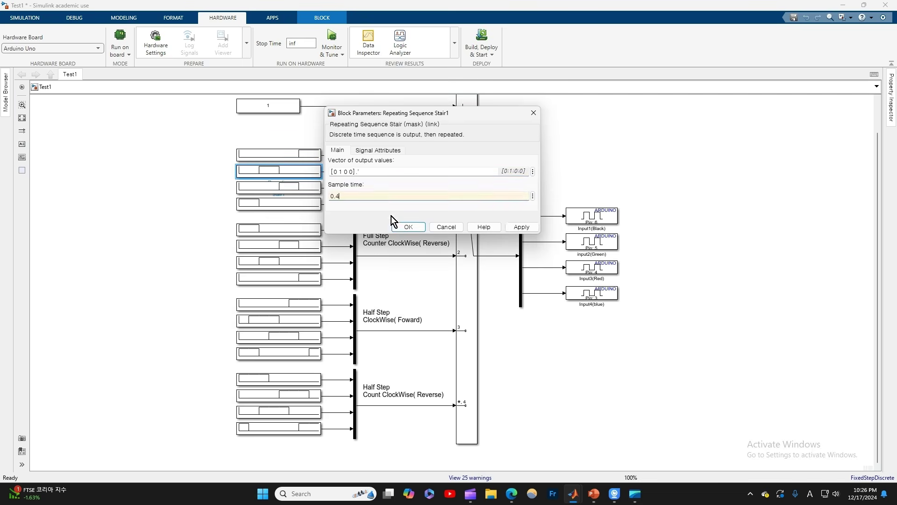
key(Return)
Set the sample time to 0.4 for the stair blocks in the Full Step Counter ClockWise group.
double_click(301, 245)
key(Tab)
key(Return)
double_click(287, 304)
click(408, 360)
double_click(301, 279)
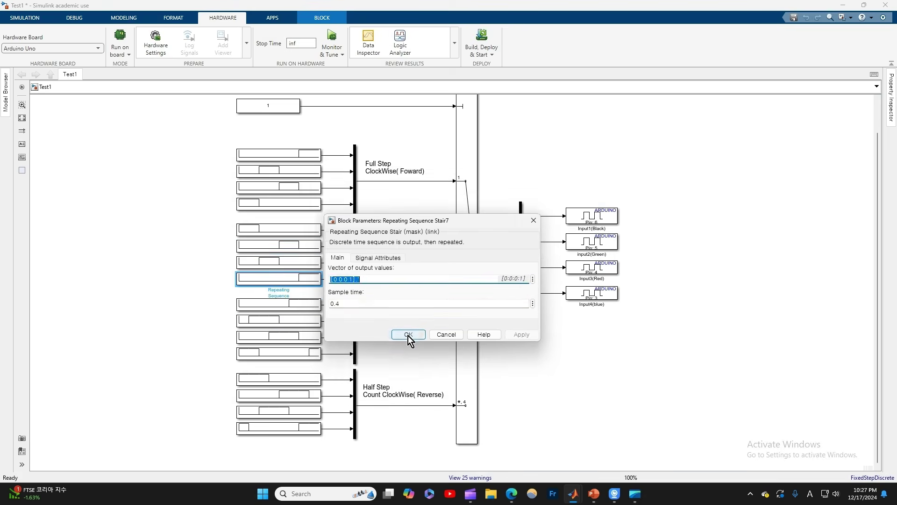
click(409, 335)
Update the sample time of the half-step stair blocks feeding the third and fourth Muxes.
double_click(304, 321)
click(402, 377)
double_click(306, 337)
click(407, 393)
double_click(306, 379)
click(408, 434)
double_click(306, 395)
click(411, 452)
double_click(313, 427)
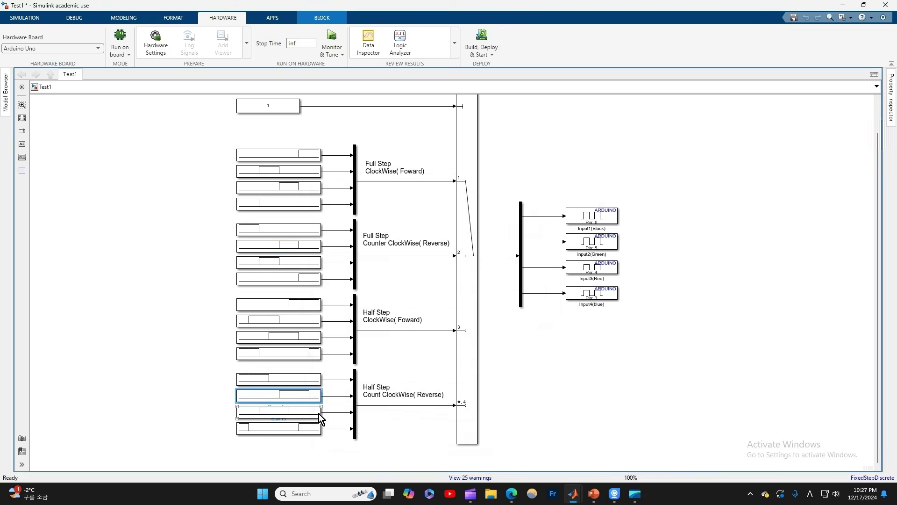
click(407, 469)
click(405, 272)
scroll(403, 273, down, 2)
drag(405, 271, 299, 278)
scroll(299, 278, up, 1)
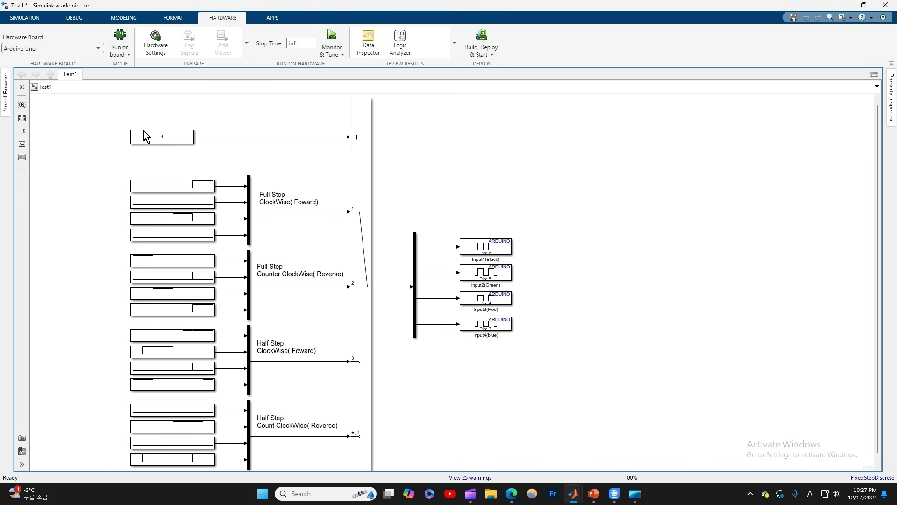
Check the fixed-step size in the model's Solver configuration settings without changing anything.
click(150, 42)
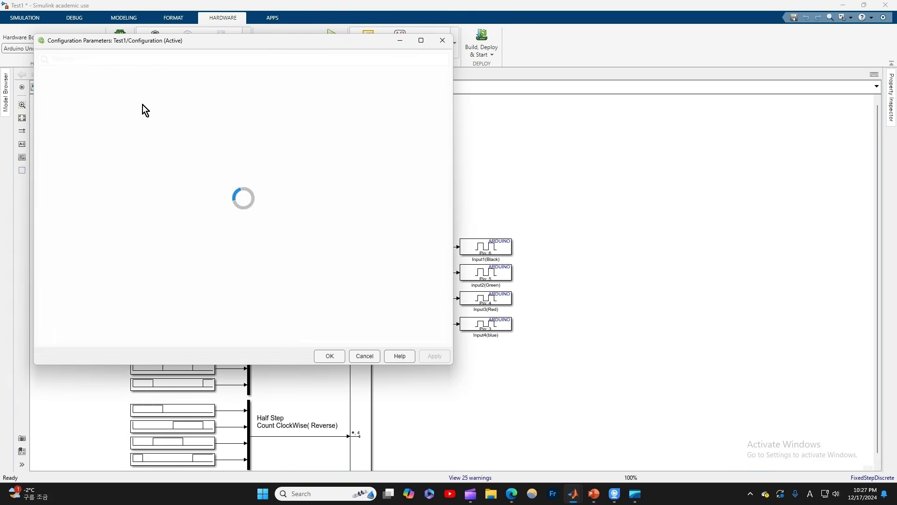
click(87, 78)
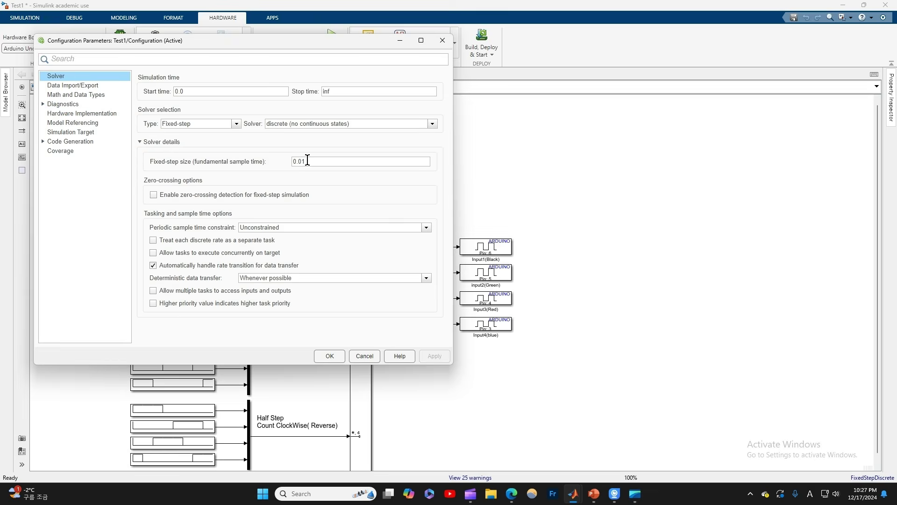
click(364, 355)
Annotate the Full Step ClockWise group with "-1 : 0.01 = 10ms --> 0.4 400ms" and copy it above Half Step ClockWise, ending in "0.2 200ms".
double_click(253, 160)
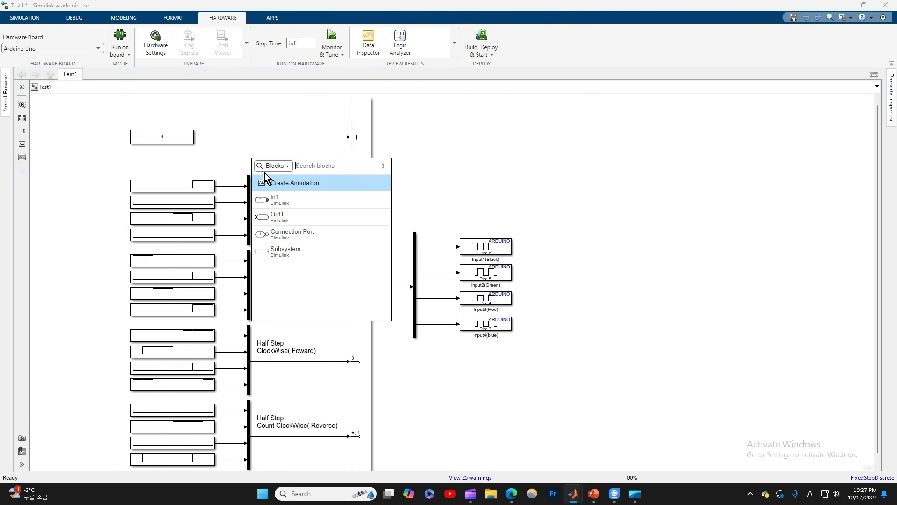
click(269, 183)
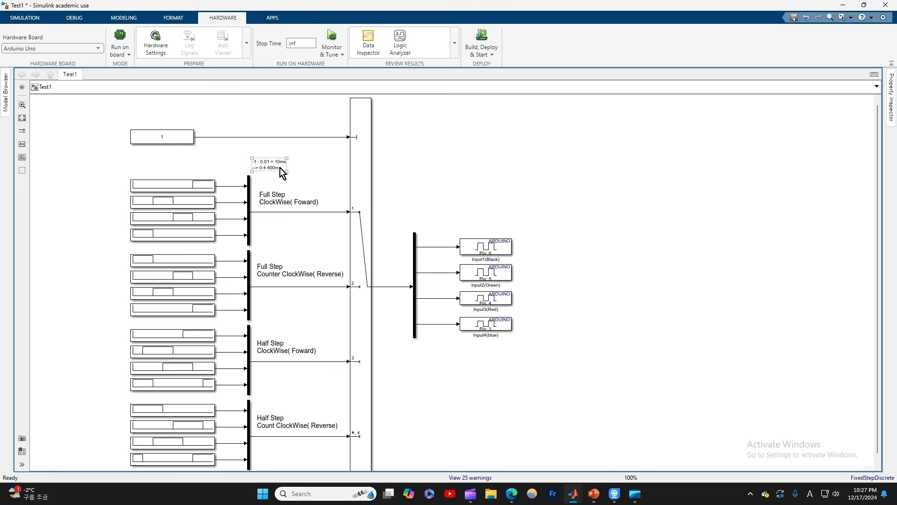
drag(292, 180, 295, 332)
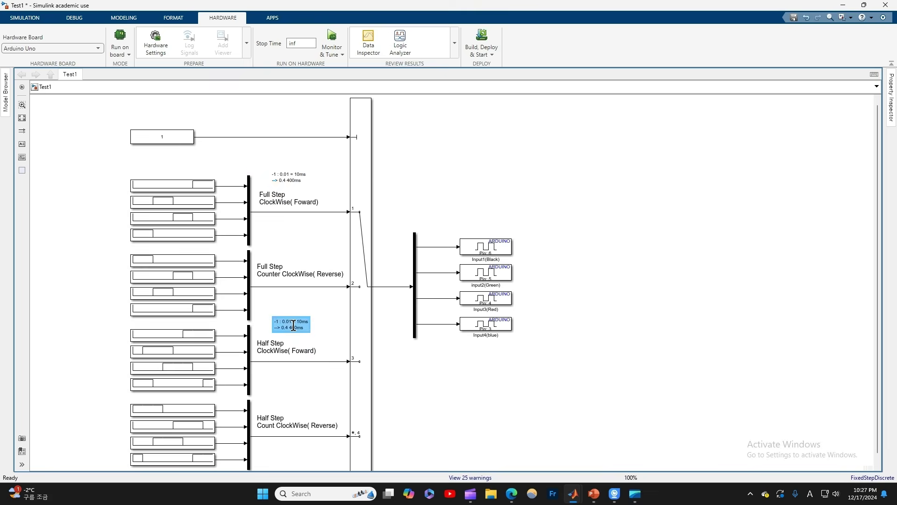
scroll(293, 325, up, 2)
click(294, 328)
key(BackSpace)
text(2)
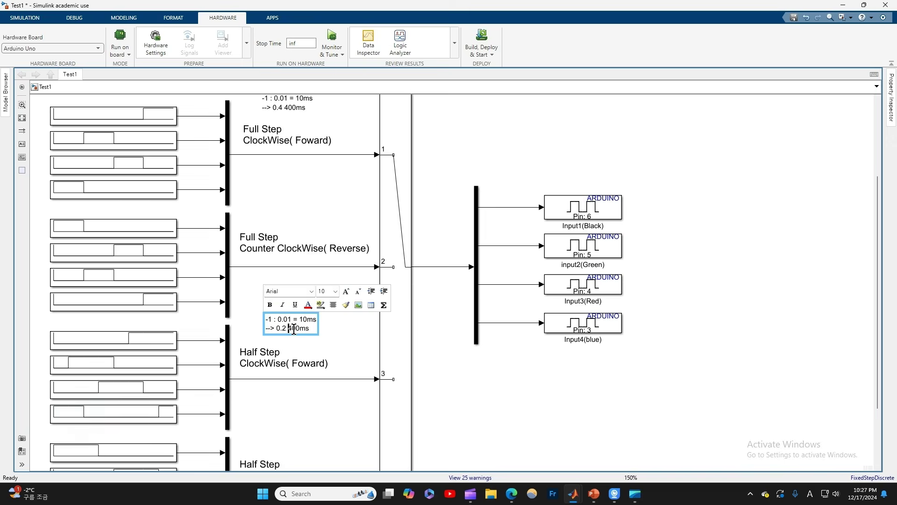
scroll(327, 330, down, 3)
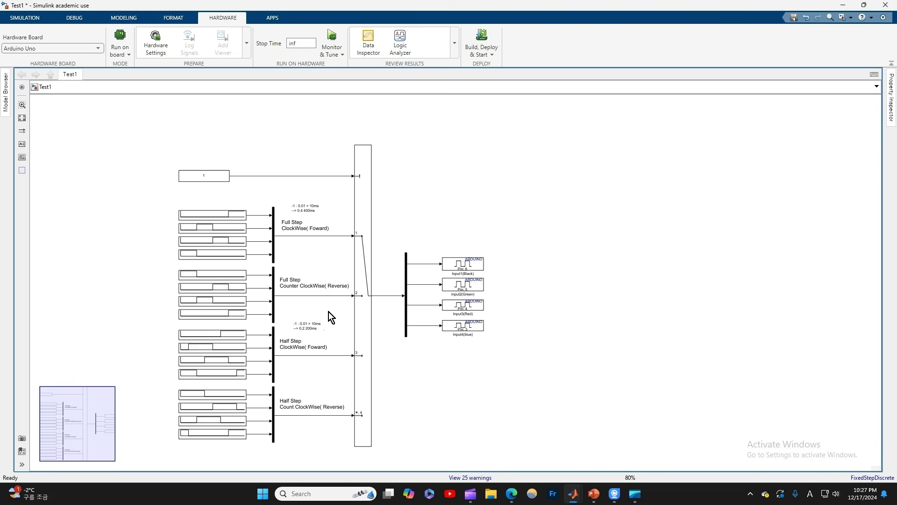
scroll(337, 297, up, 2)
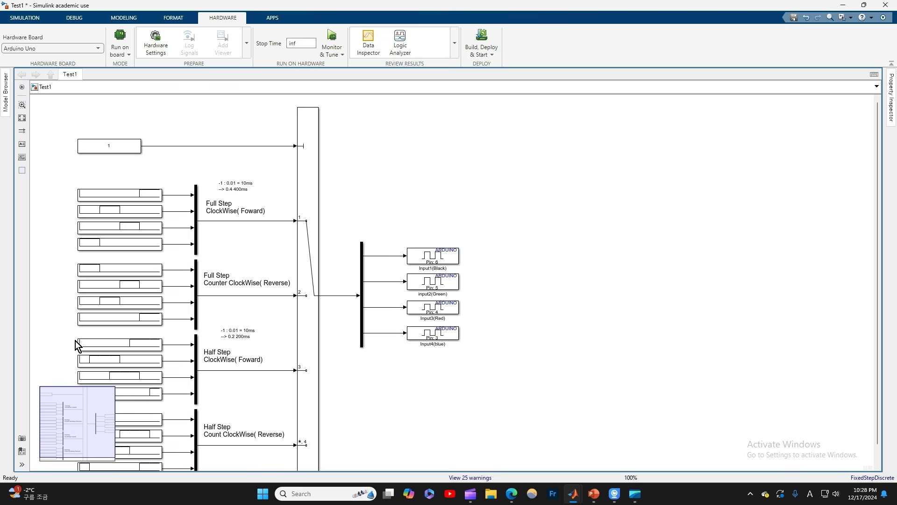
Run the model on the Arduino Uno with Monitor & Tune and set the Constant block to 3 for half-step clockwise.
drag(71, 327, 94, 306)
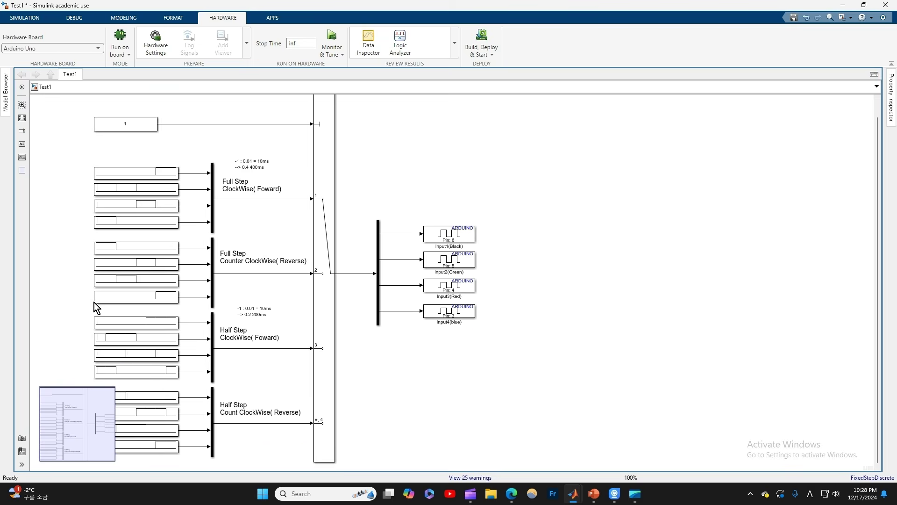
click(332, 42)
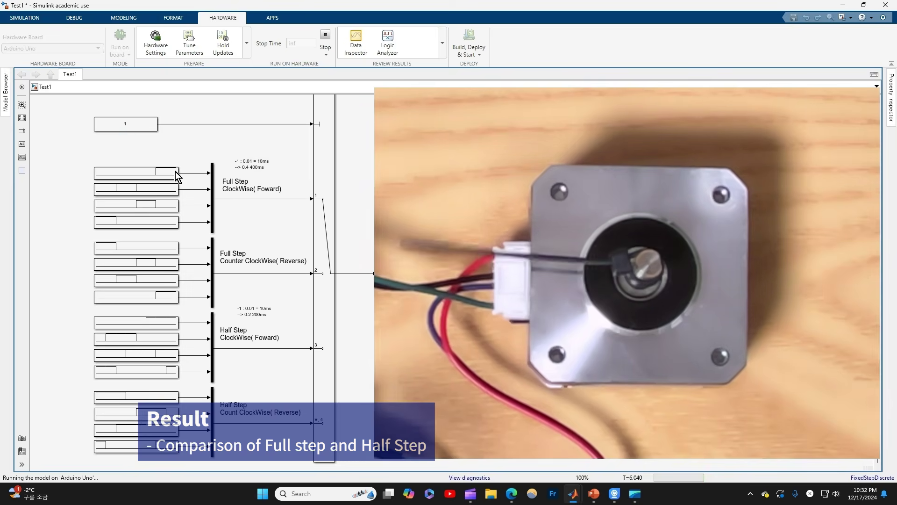
double_click(122, 131)
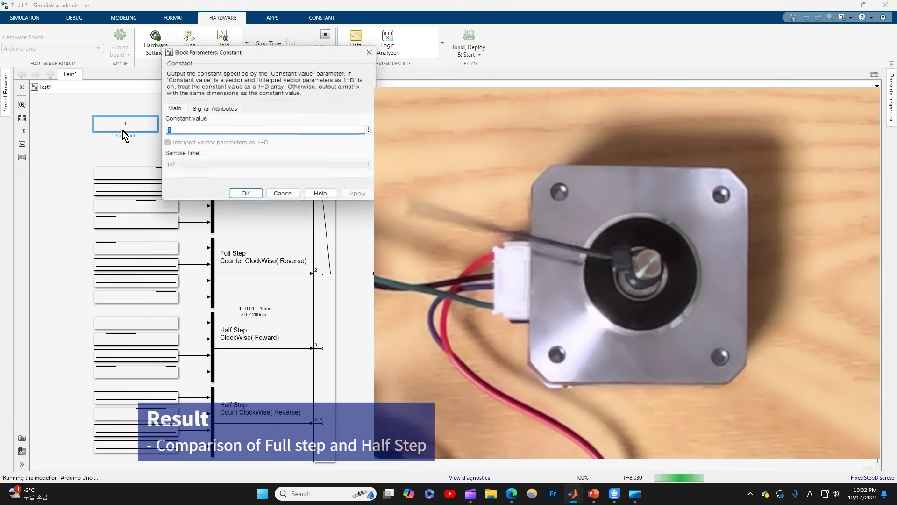
text(3)
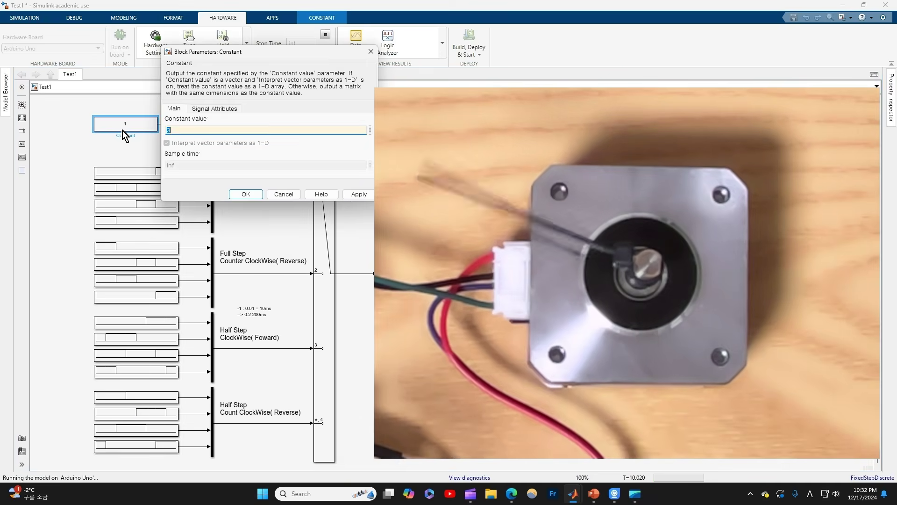
key(Return)
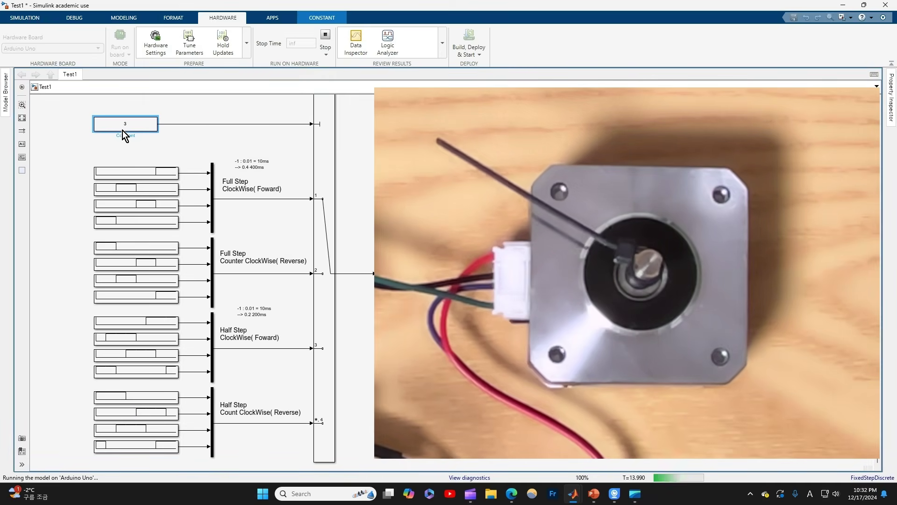
Set the Constant value to 1 for full-step clockwise, and return it to 3 for half-step clockwise.
double_click(122, 130)
text(1)
key(Return)
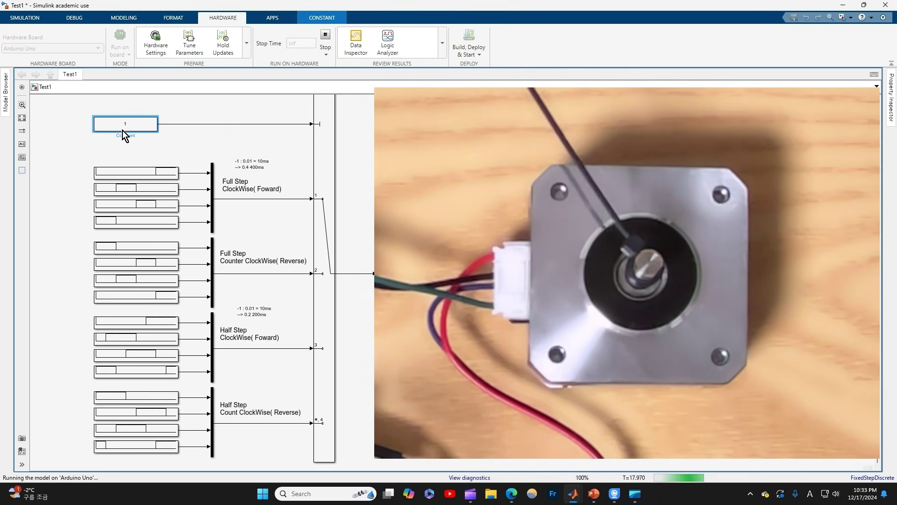
double_click(122, 130)
text(3)
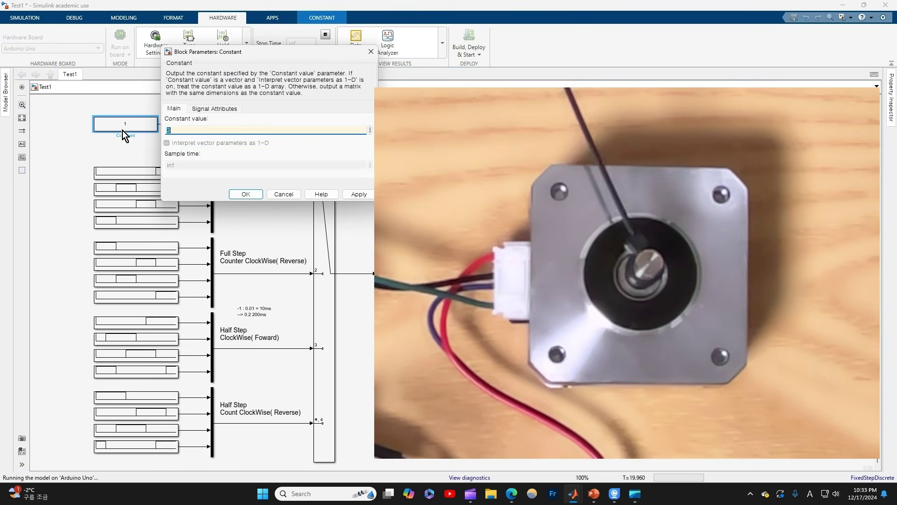
key(Return)
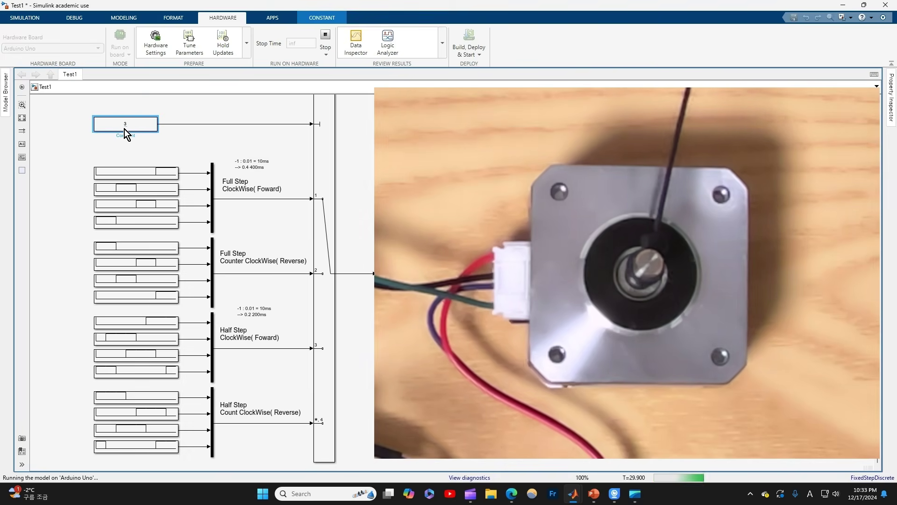
Repeat the full-step and half-step clockwise comparison by setting the Constant to 1 and back to 3.
double_click(124, 129)
text(1)
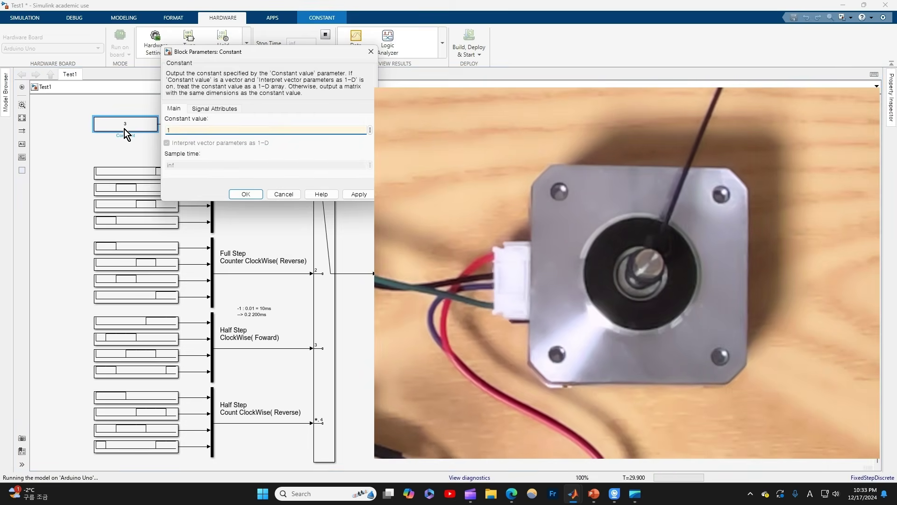
key(Return)
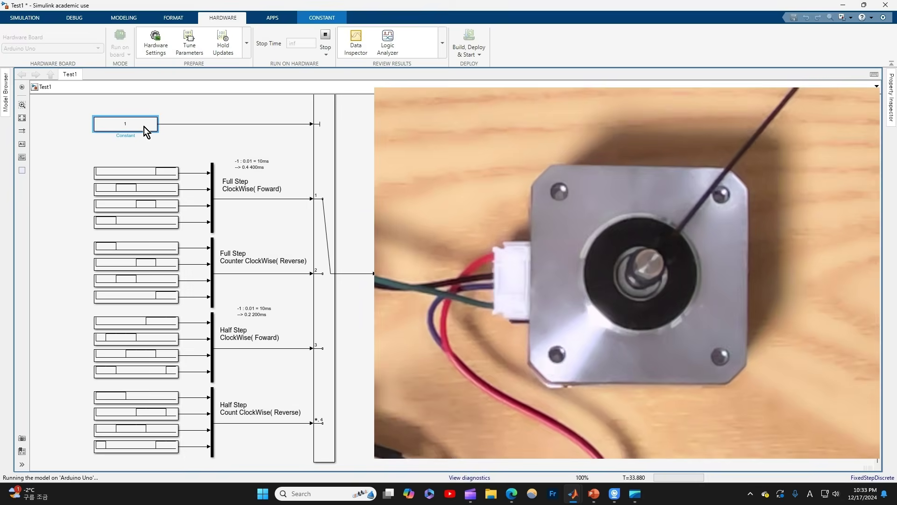
double_click(144, 127)
text(3)
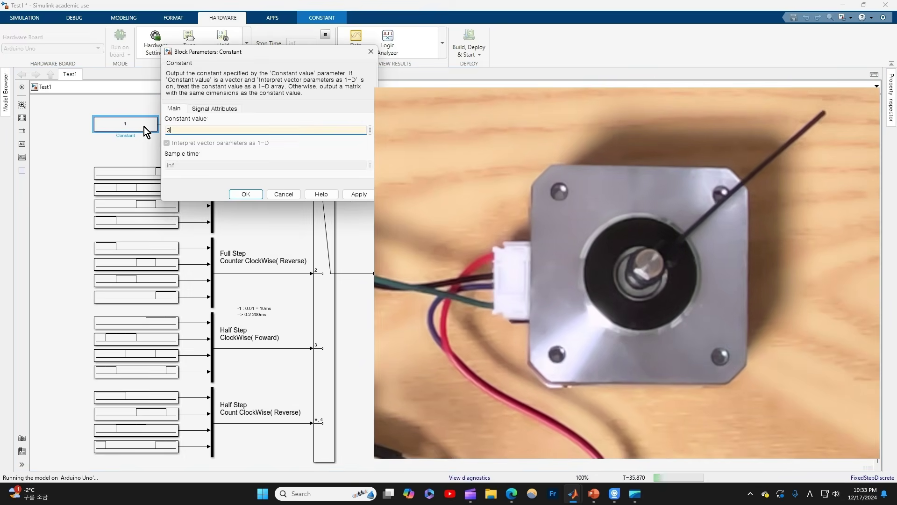
key(Return)
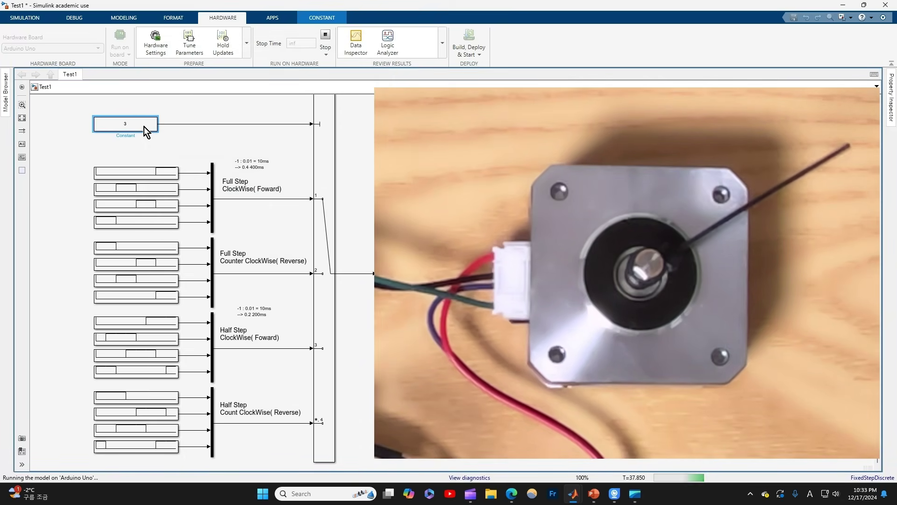
Let the motor run longer in full-step clockwise with the Constant at 1 before setting it to 3.
double_click(144, 127)
text(1)
key(Return)
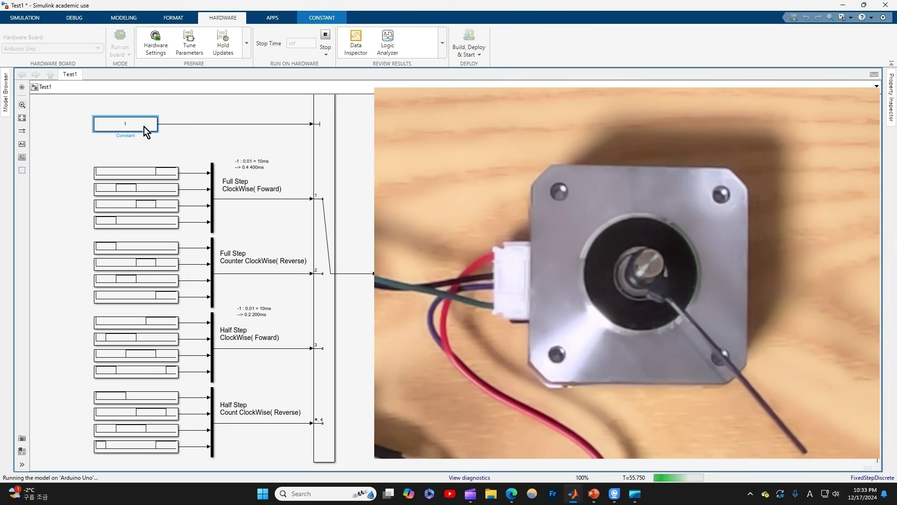
double_click(144, 127)
text(3)
key(Return)
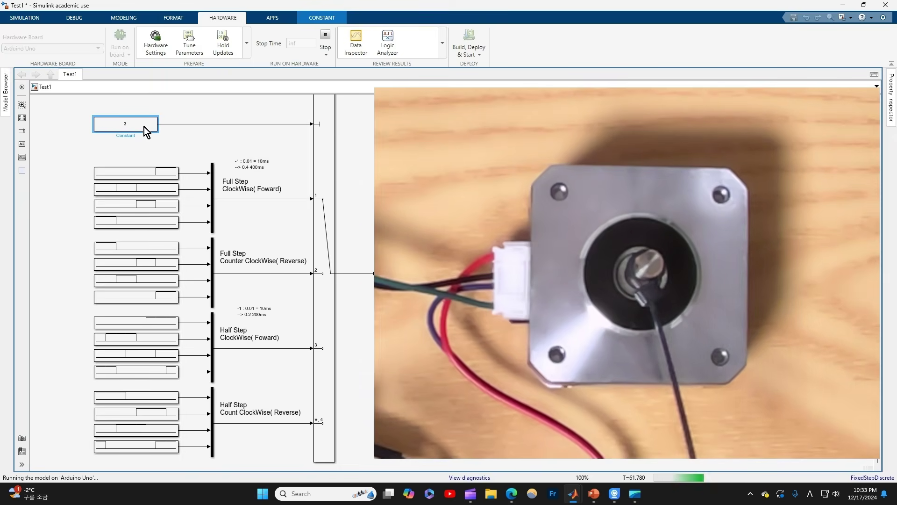
Set the Constant to 4 for half-step counterclockwise, and to 2 for full-step counterclockwise rotation.
double_click(144, 127)
text(4)
key(Return)
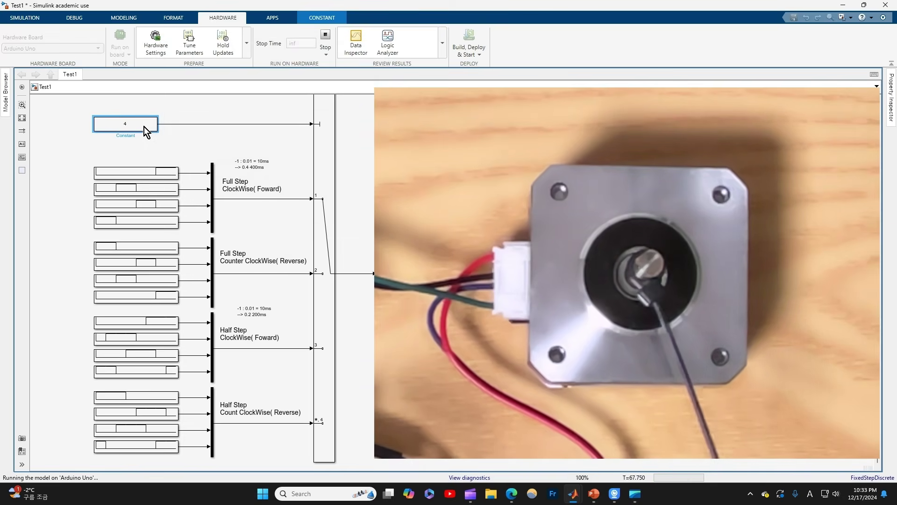
double_click(144, 127)
text(2)
key(Return)
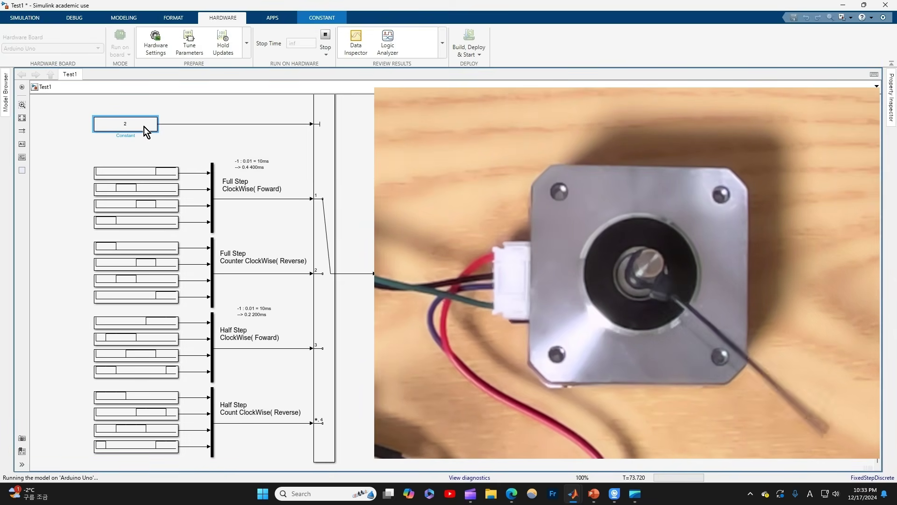
scroll(161, 127, down, 2)
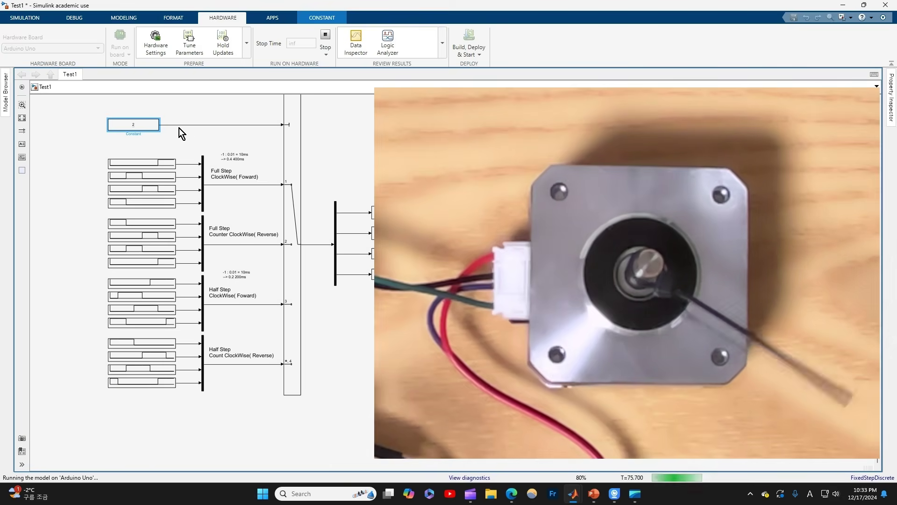
drag(200, 145, 197, 148)
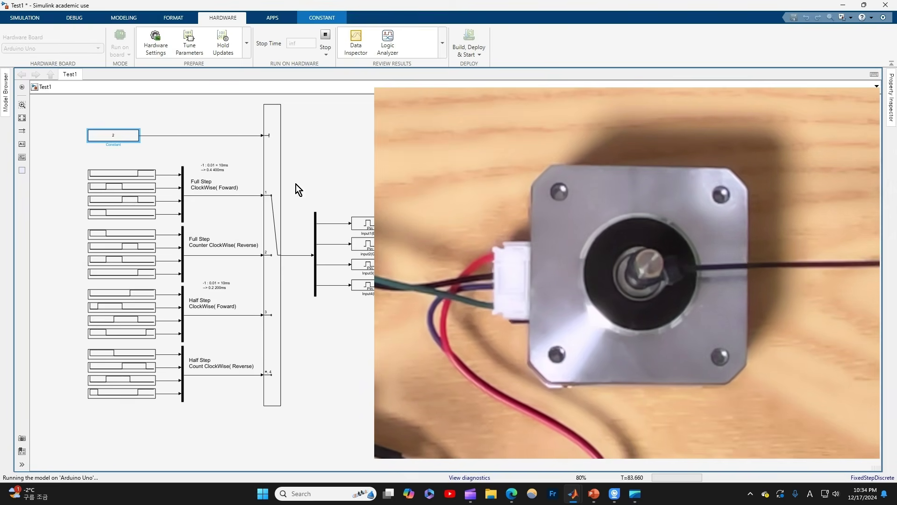
click(331, 169)
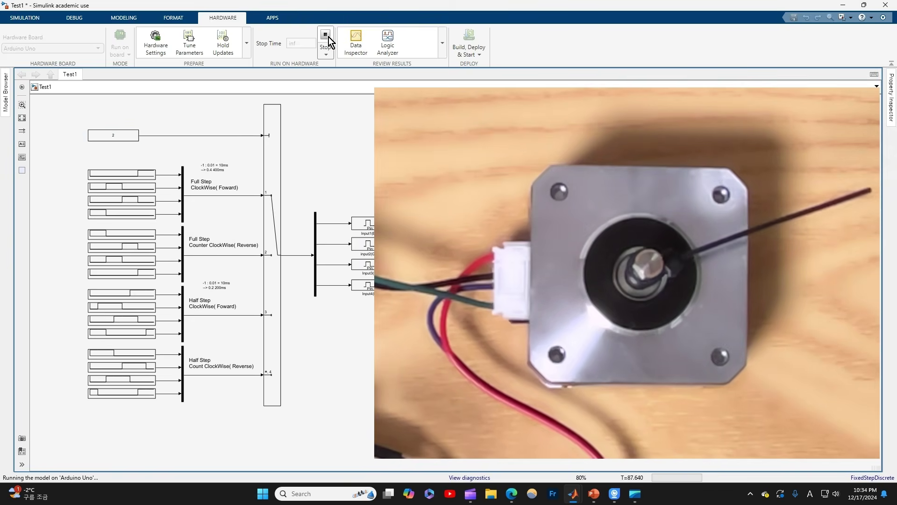